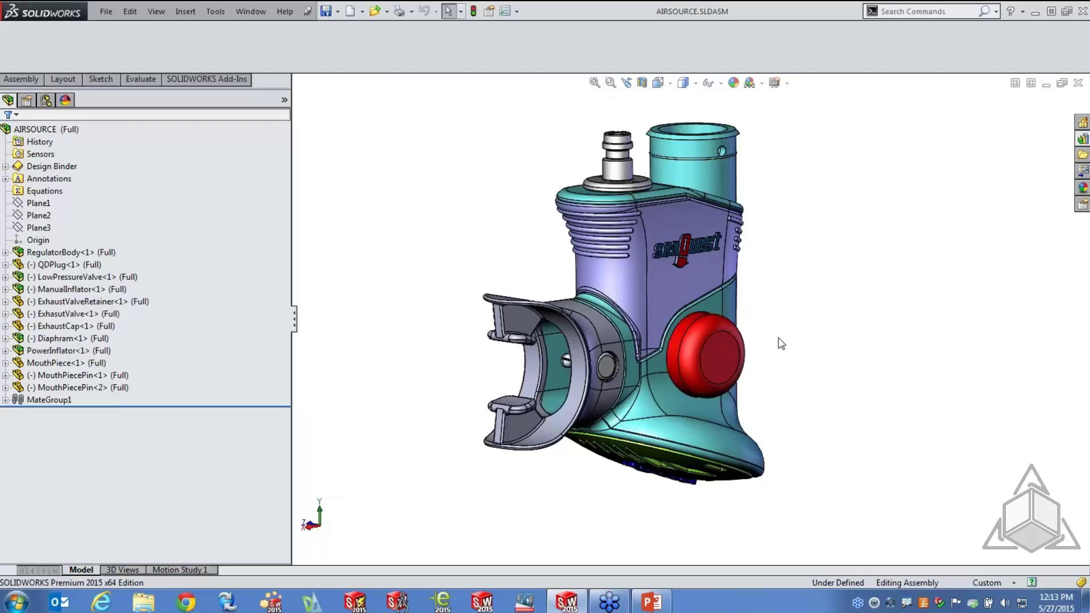
- Open the Overmold component as its own part and make its Simplified configuration active
right_click(658, 268)
click(667, 148)
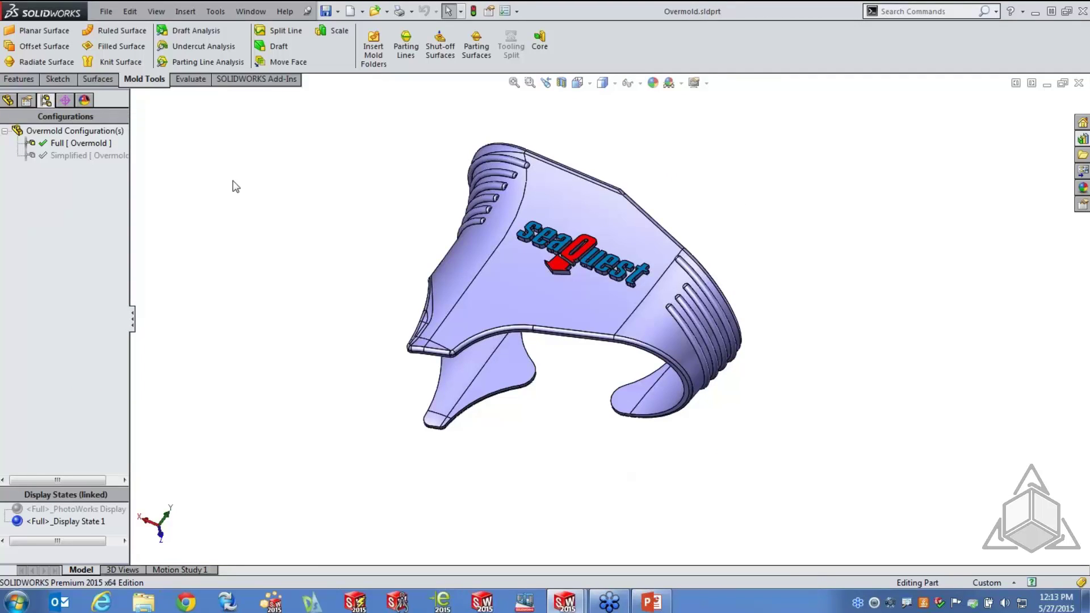
click(71, 155)
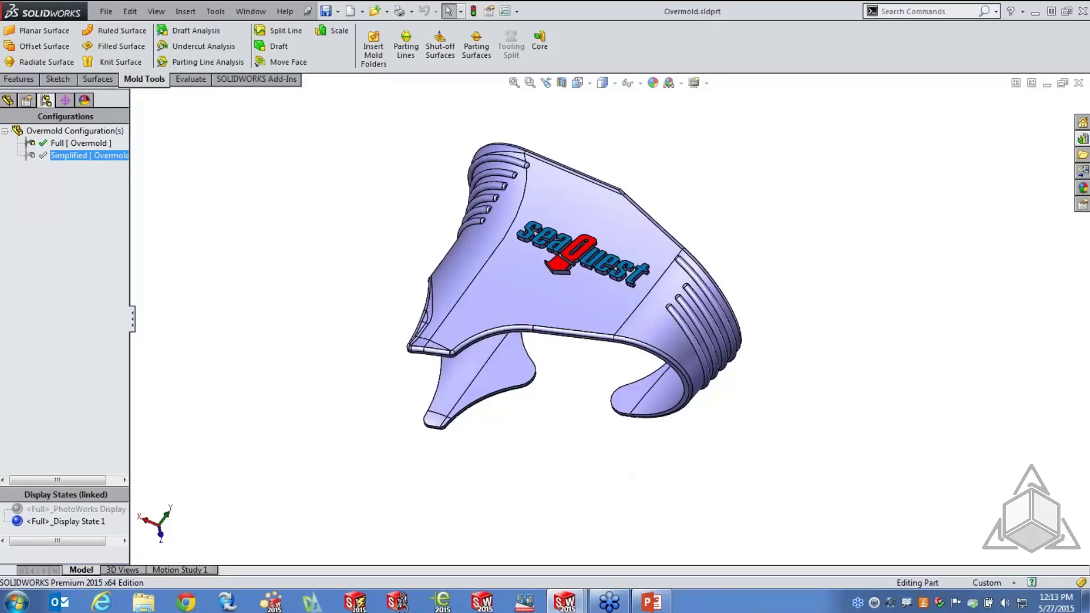
click(60, 144)
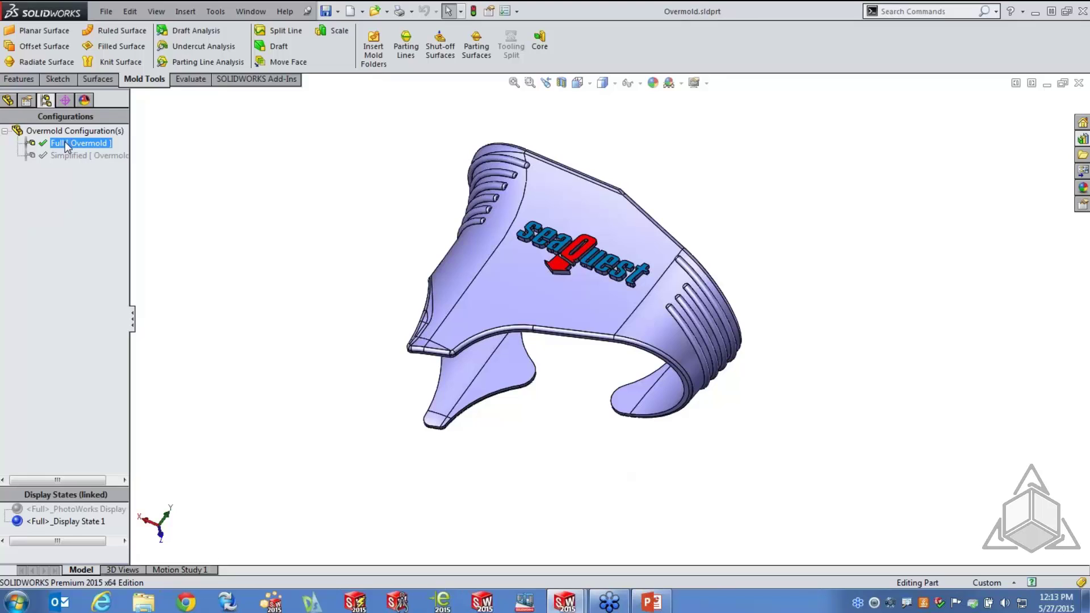
click(63, 155)
double_click(62, 152)
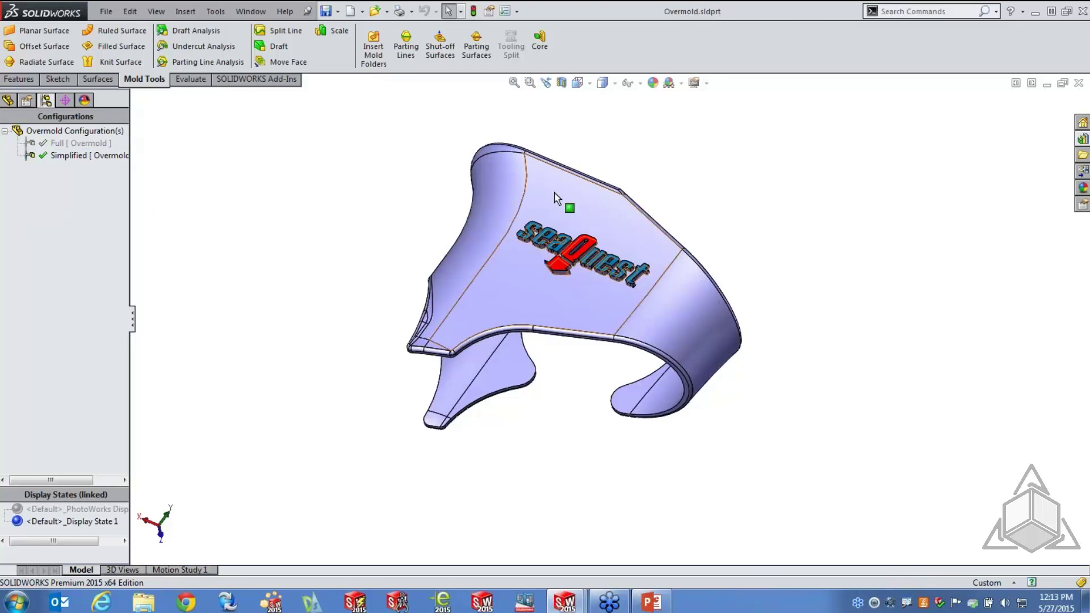
middle_drag(302, 316, 264, 245)
key(Escape)
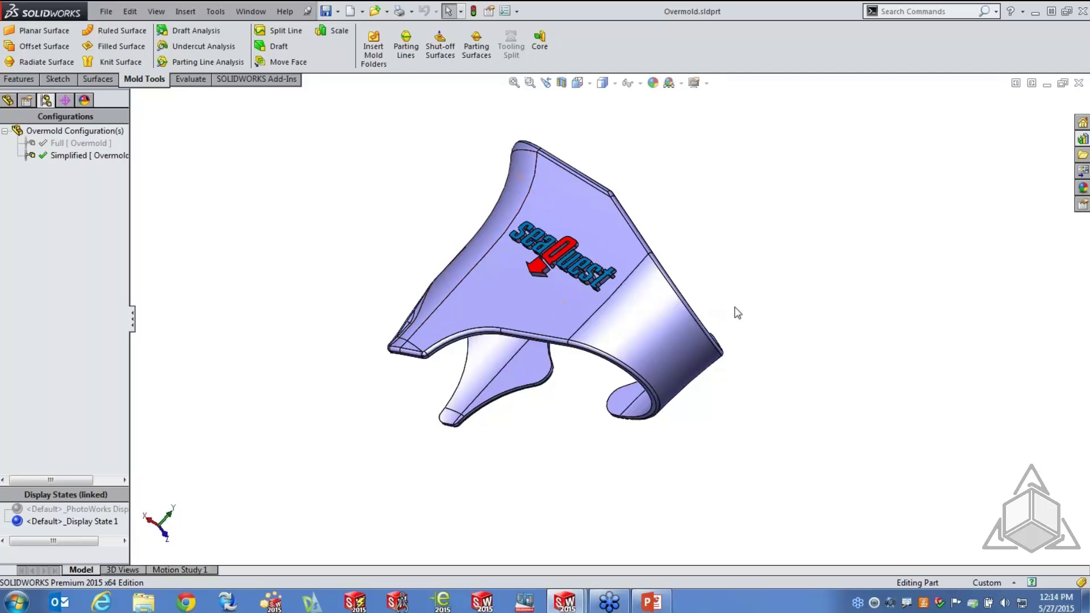
- Suppress the SeaQuest Logo feature, then switch back to the assembly window
click(9, 100)
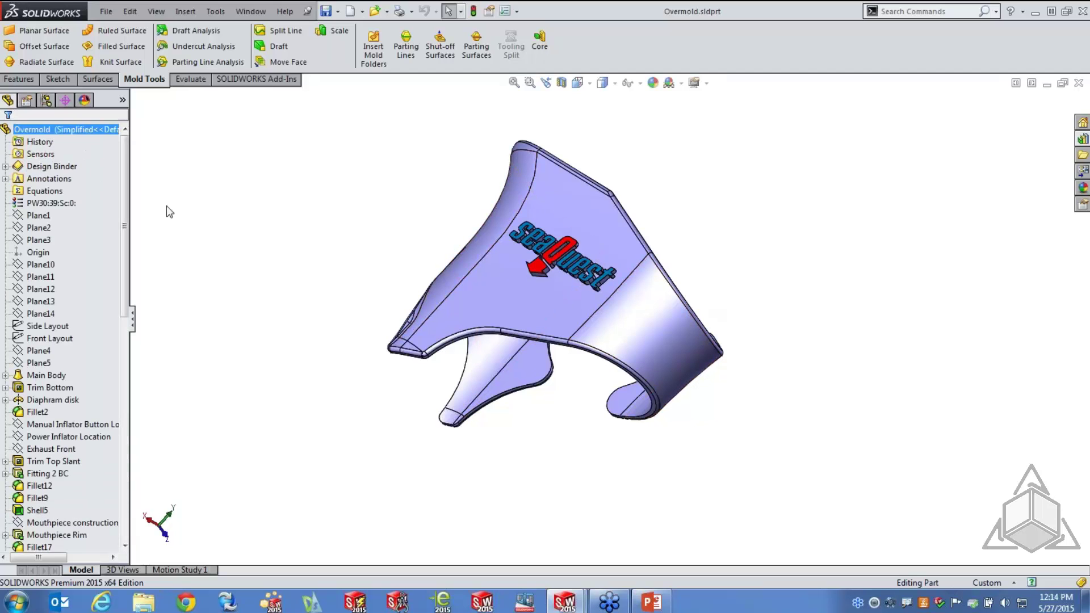
drag(125, 318, 132, 534)
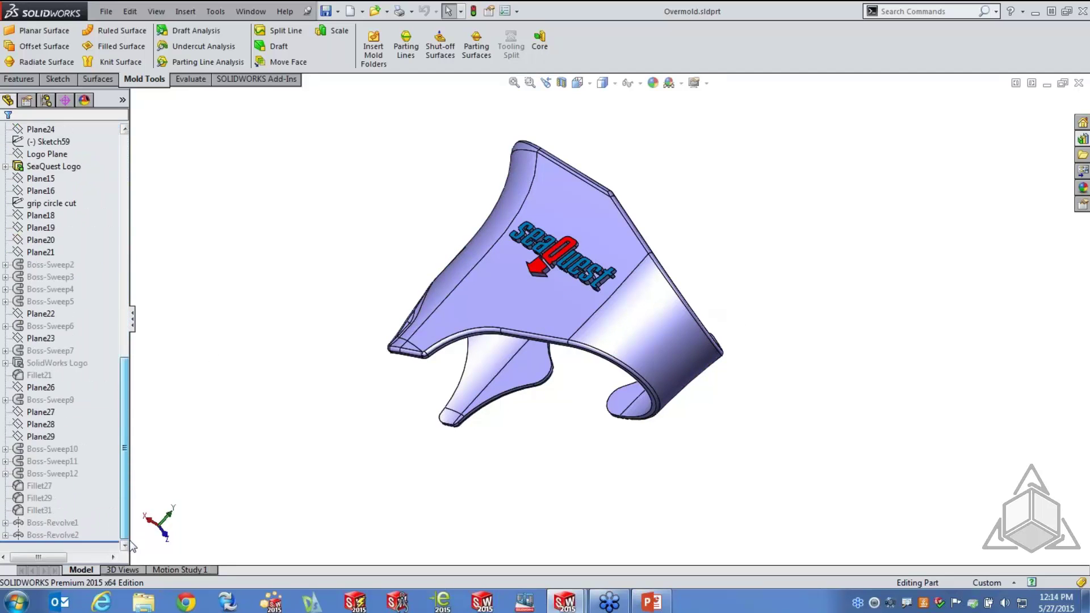
click(53, 168)
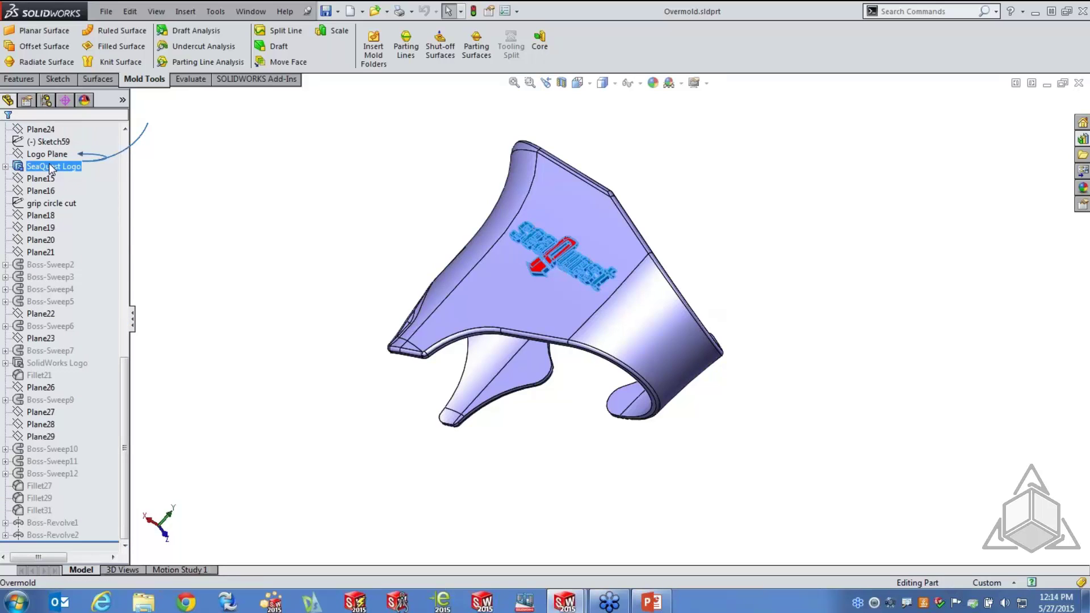
right_click(51, 169)
key(Escape)
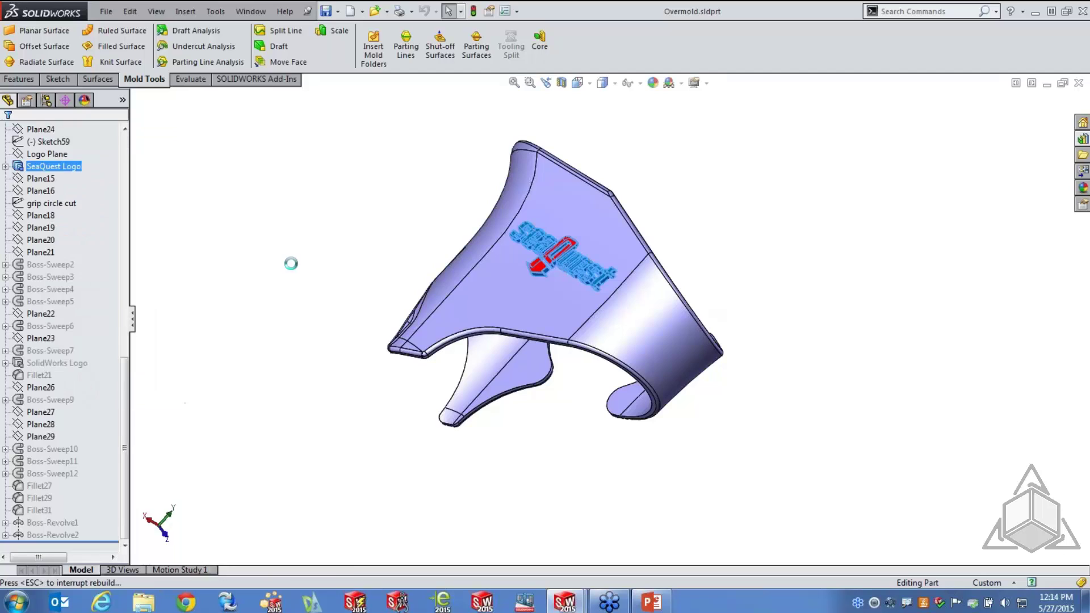
click(251, 11)
click(295, 152)
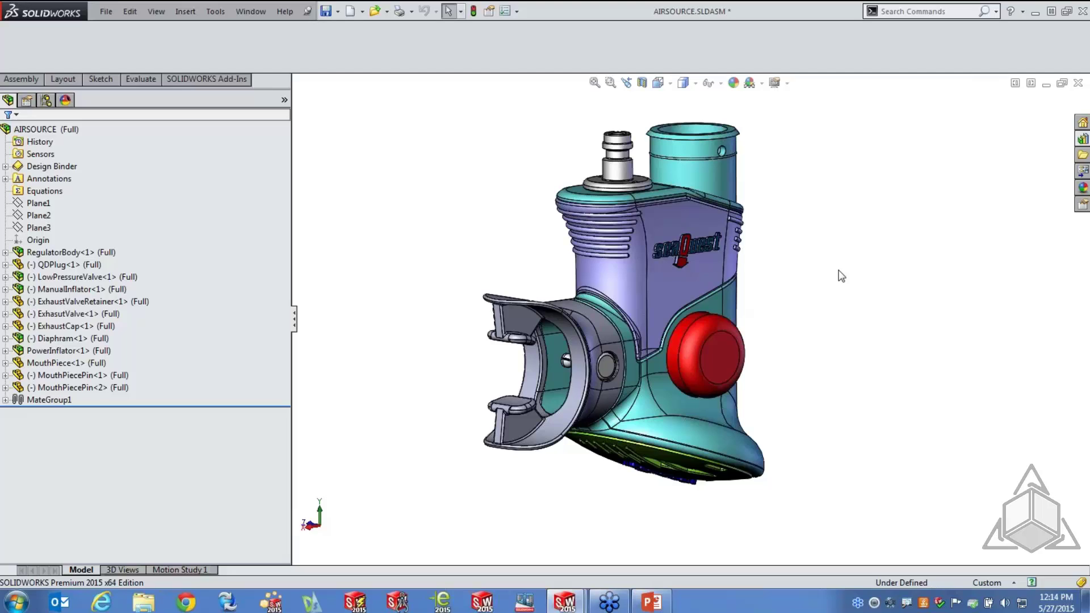
- Start a new document and pick the prt_in part template
click(100, 11)
click(390, 196)
key(ctrl+n)
click(418, 143)
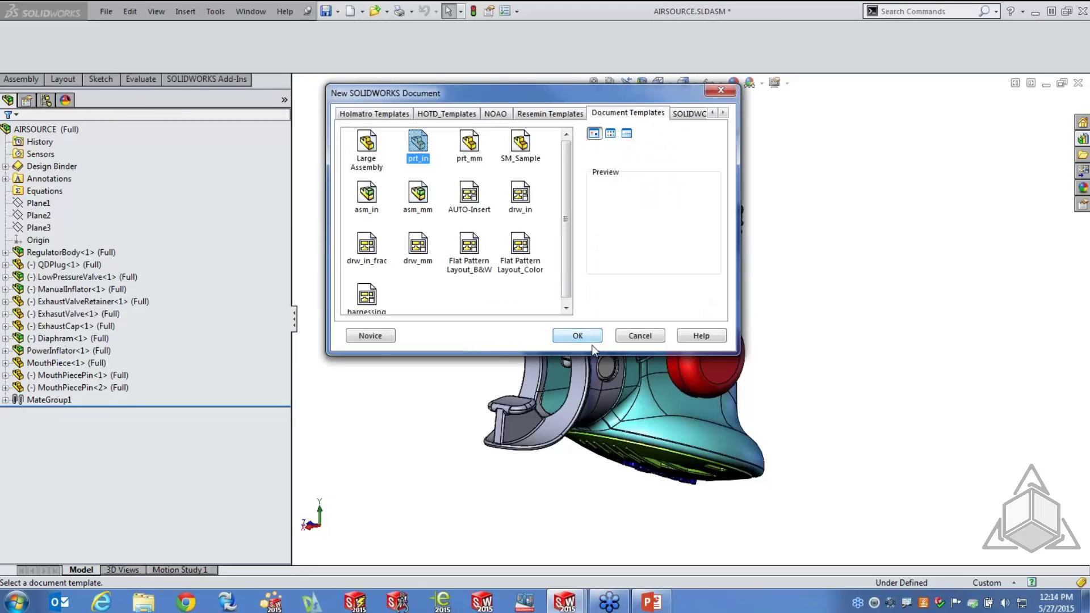
- Create the new part and rename its Default configuration to Full
click(586, 332)
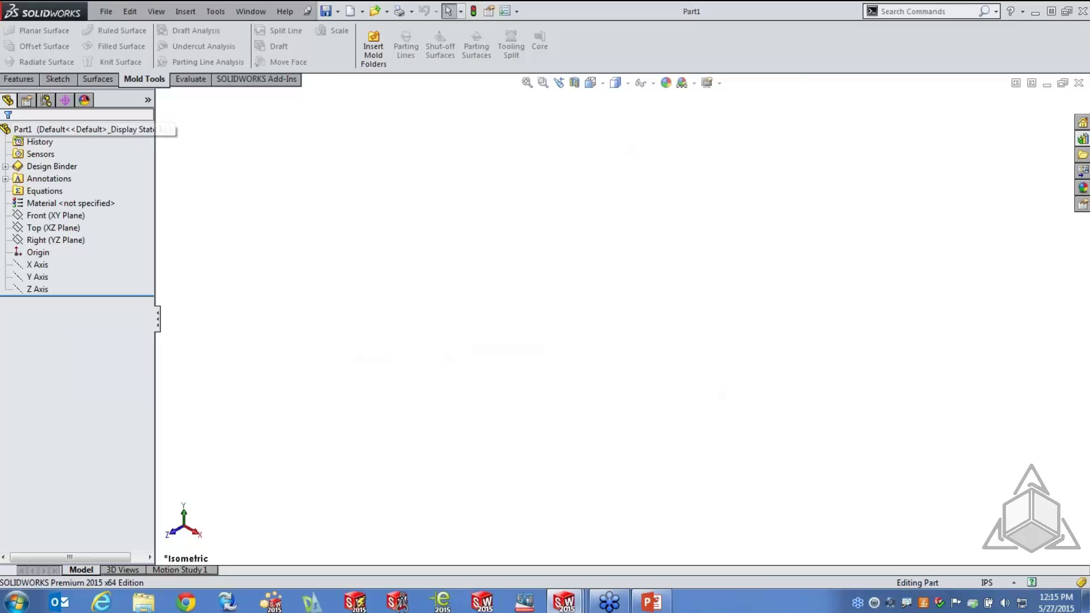
click(47, 100)
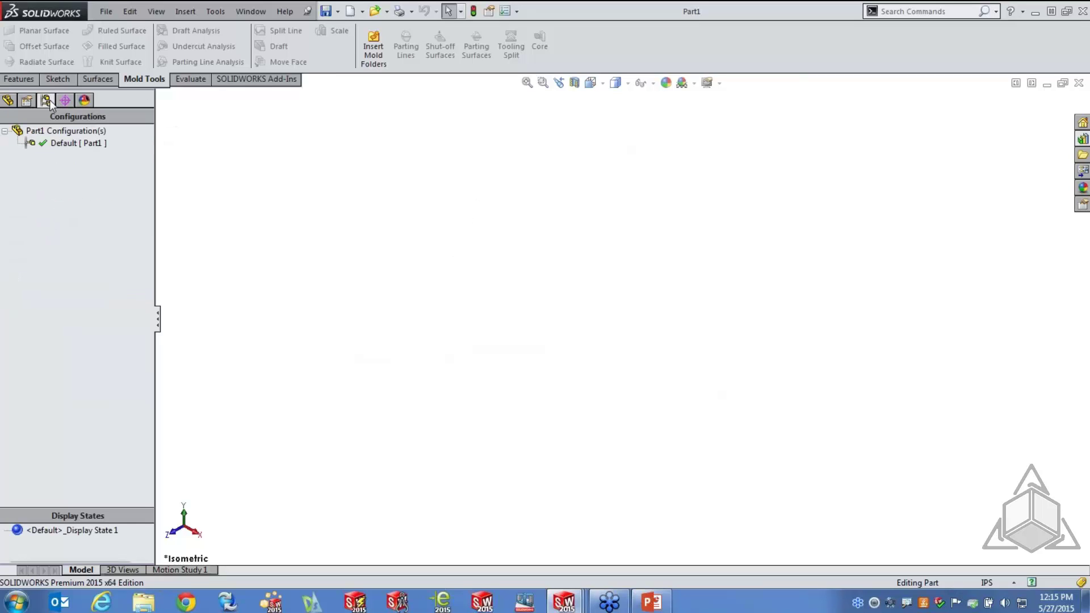
click(58, 144)
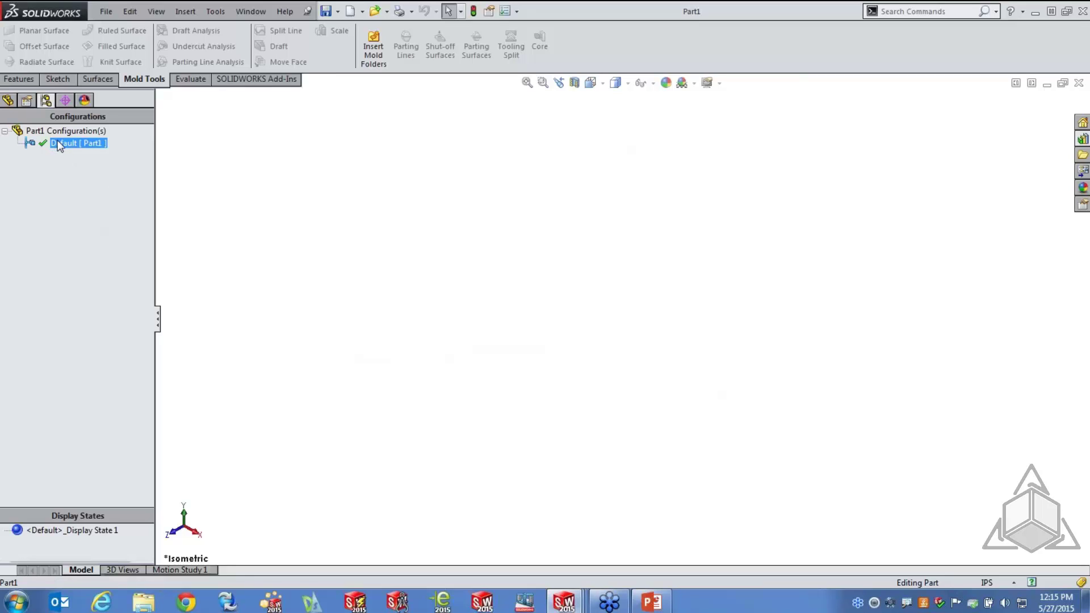
click(59, 145)
text(Full)
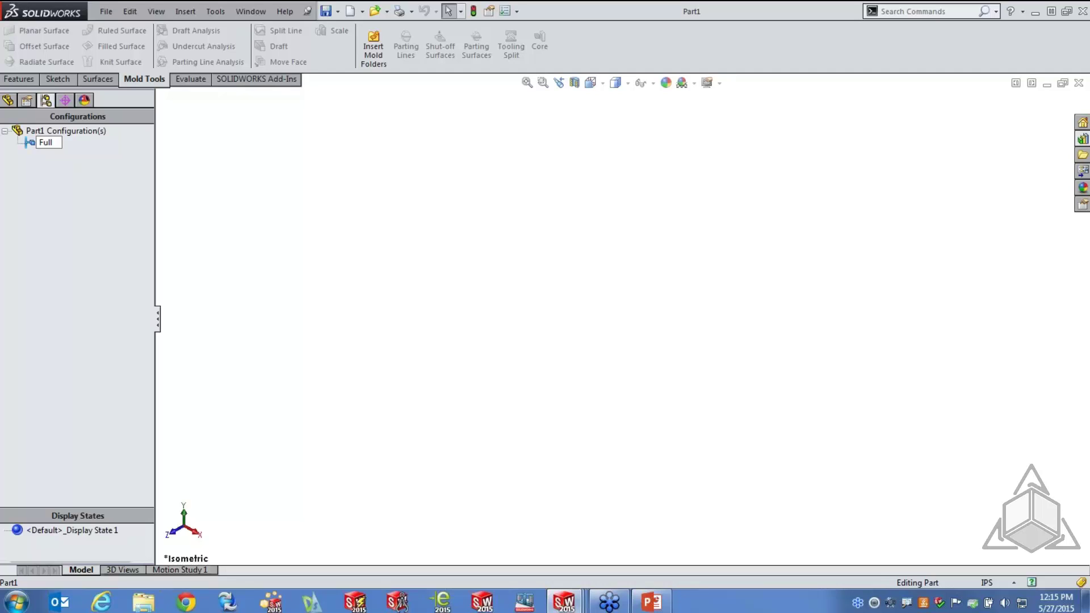
key(Return)
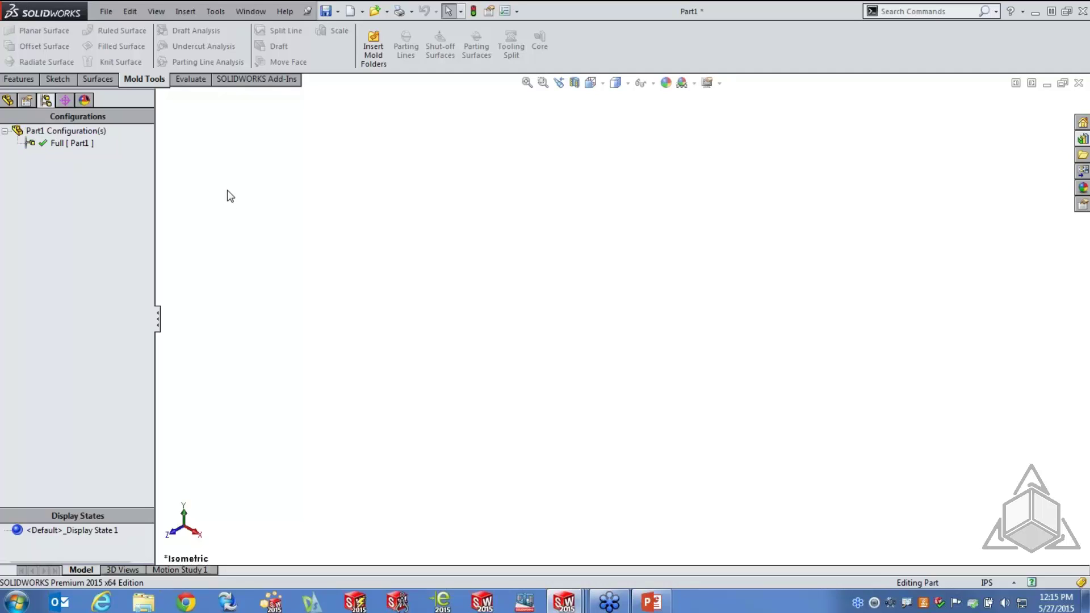
- Add a configuration named Simplified and make Full the active configuration
click(63, 134)
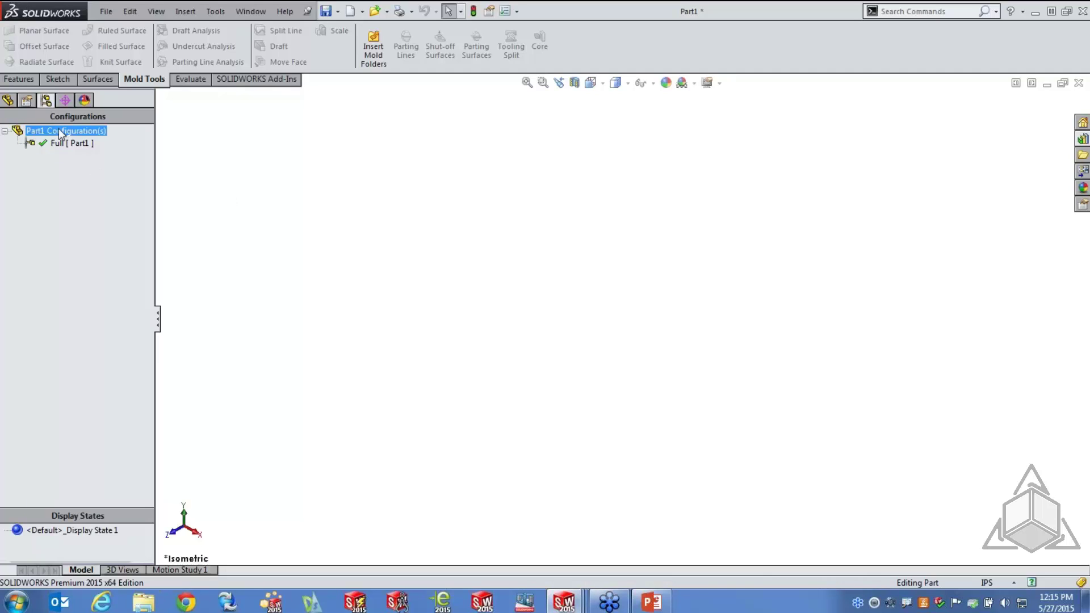
right_click(62, 136)
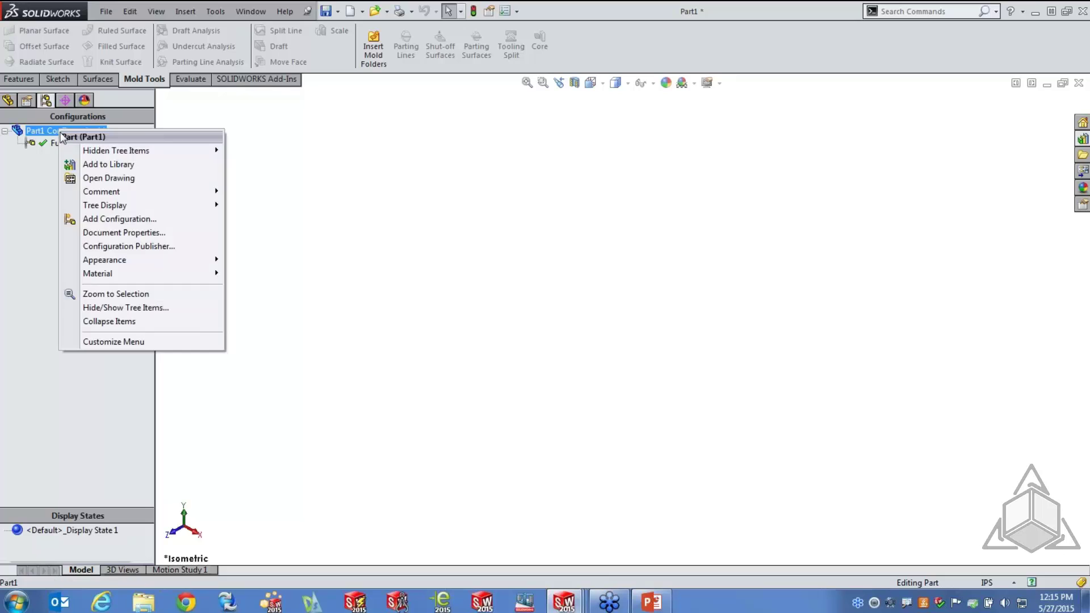
click(120, 219)
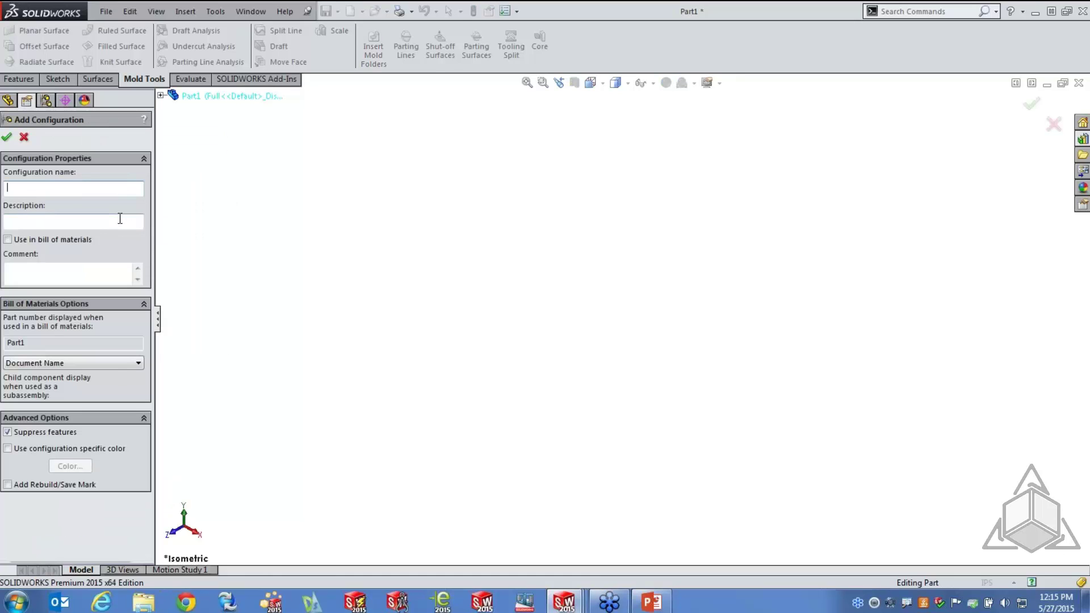
text(Simplified)
click(6, 137)
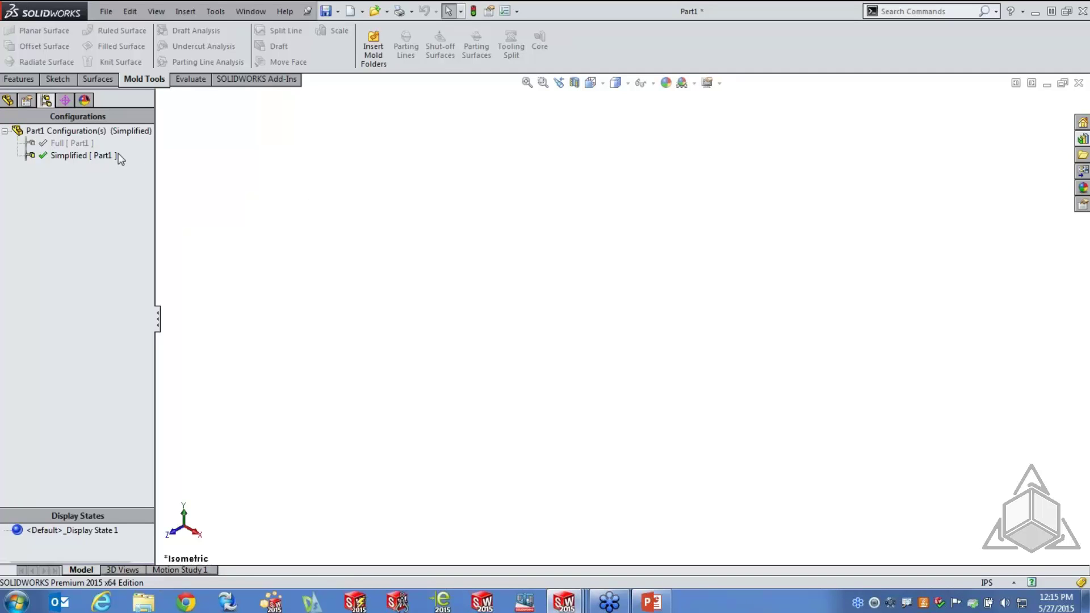
click(57, 144)
double_click(57, 144)
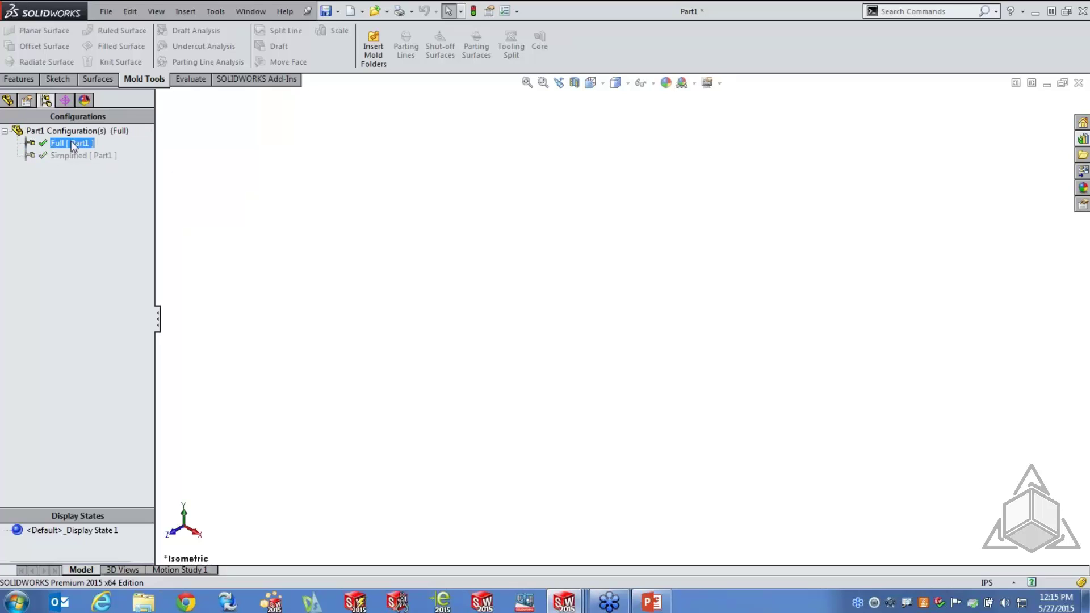
click(80, 155)
click(86, 169)
click(8, 100)
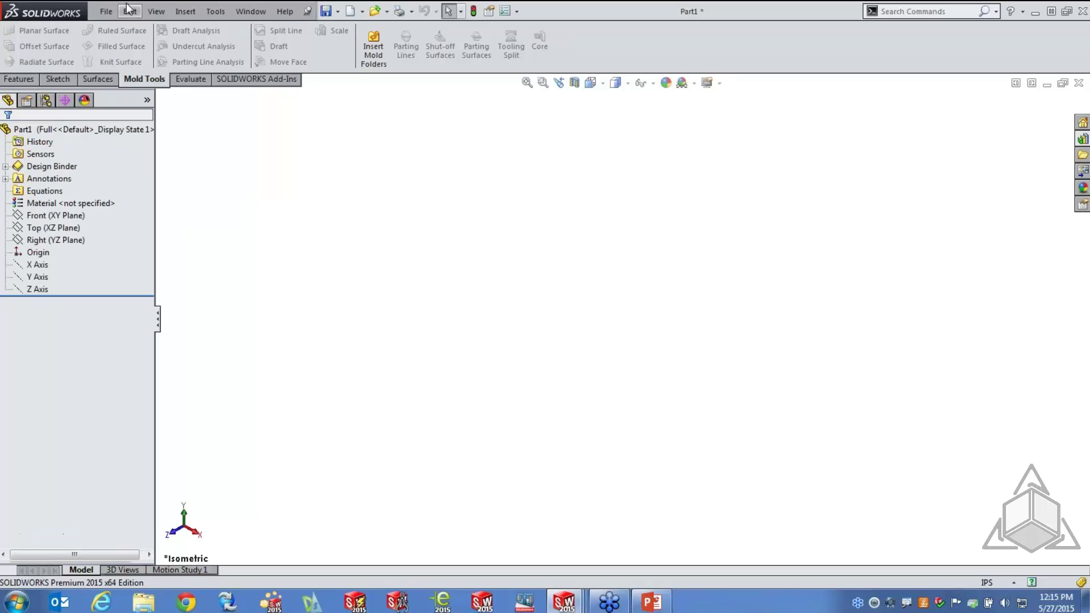
click(105, 12)
- Cancel saving Part1 as a part template and close it without saving
click(140, 139)
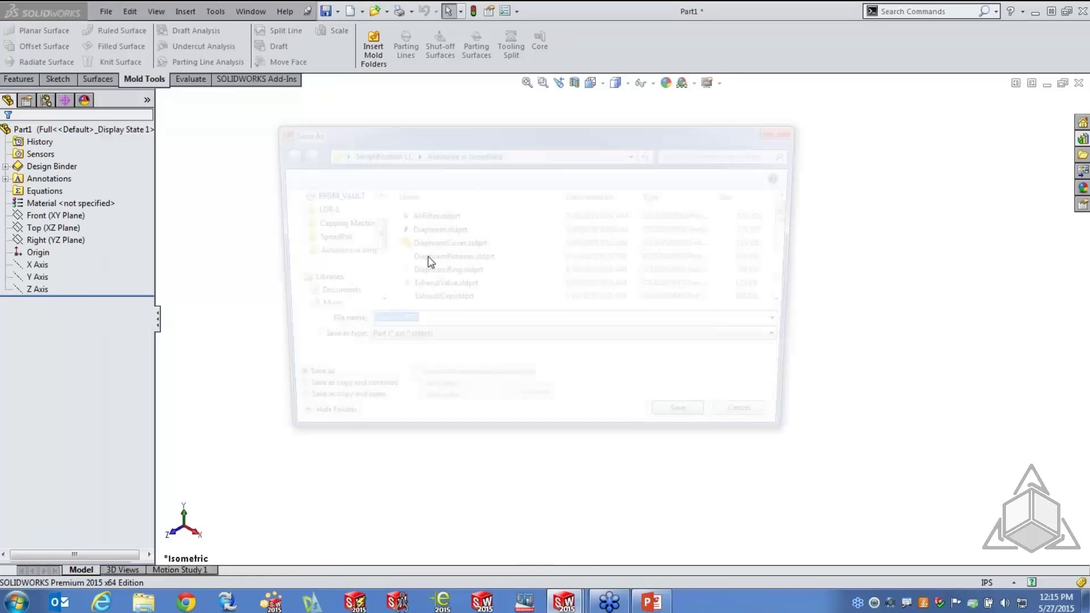
click(442, 343)
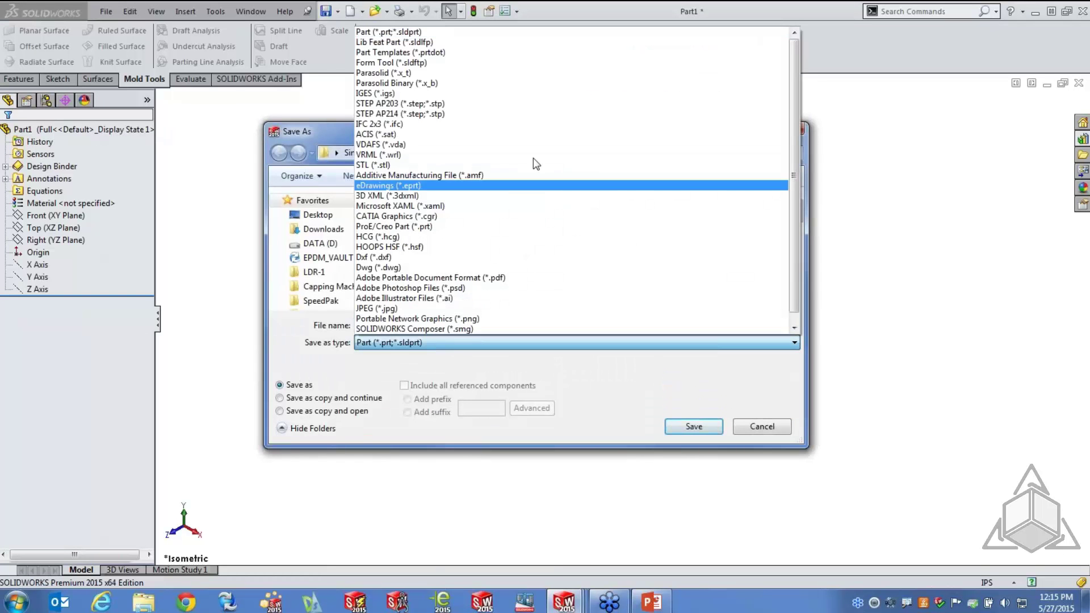
click(445, 52)
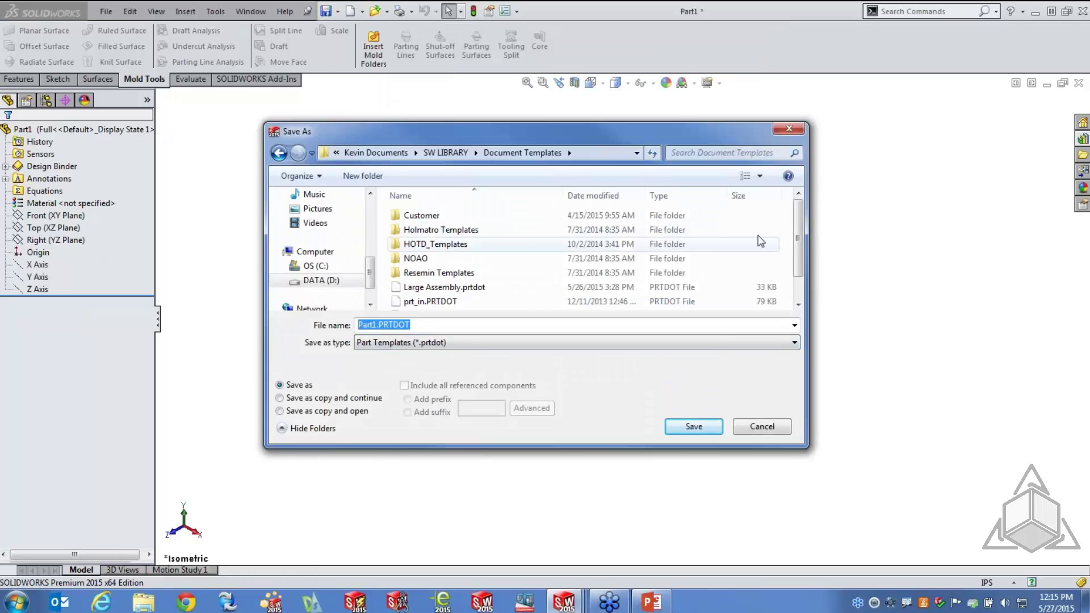
drag(794, 229, 795, 240)
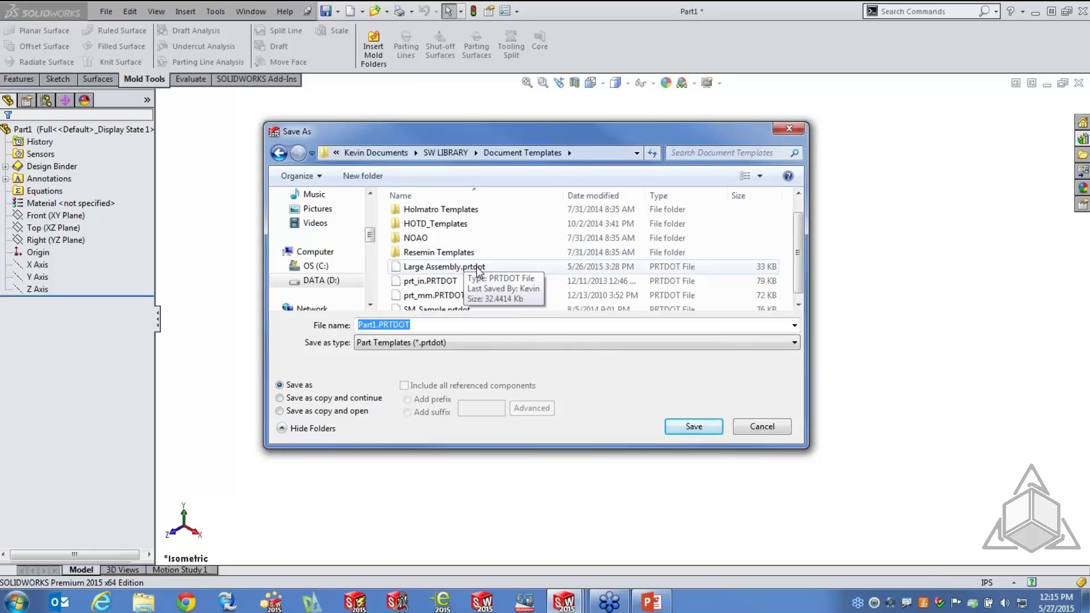
click(762, 426)
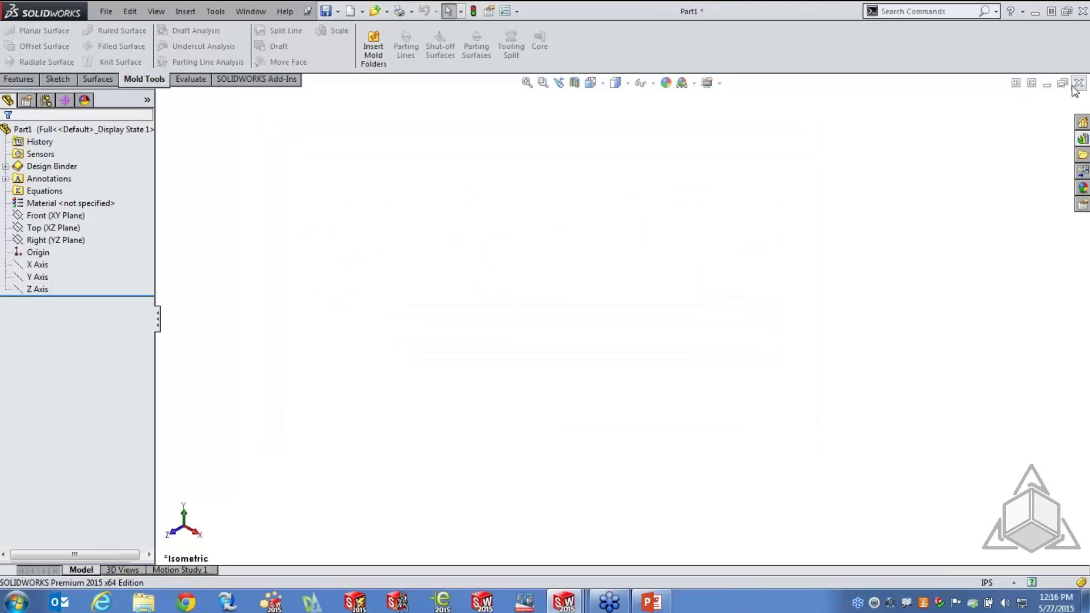
click(1079, 83)
click(433, 306)
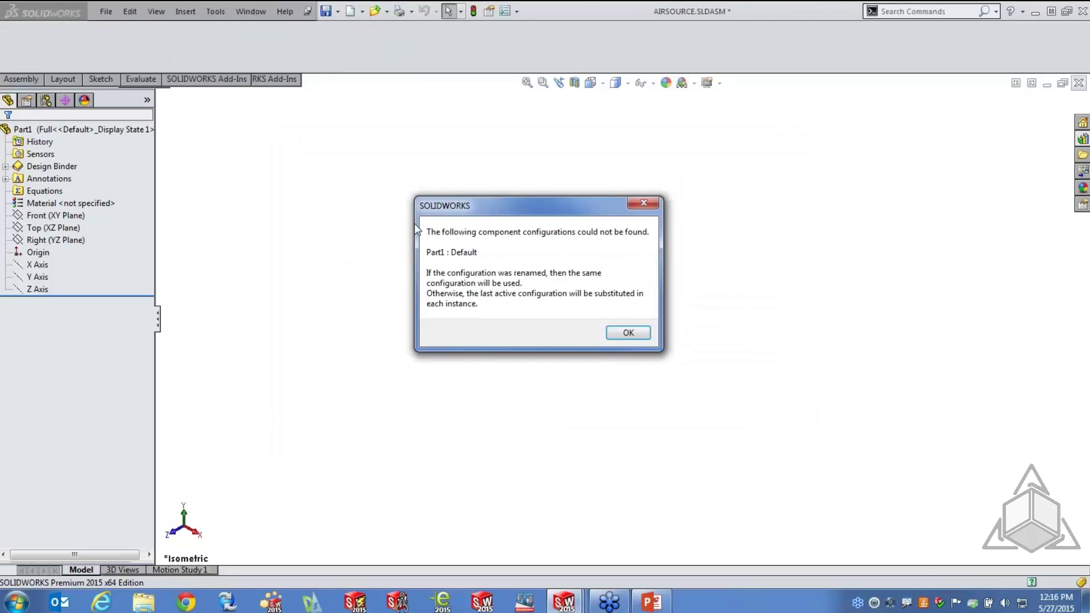
- Dismiss the missing-configuration warning and create Part2 from the configured template
click(635, 335)
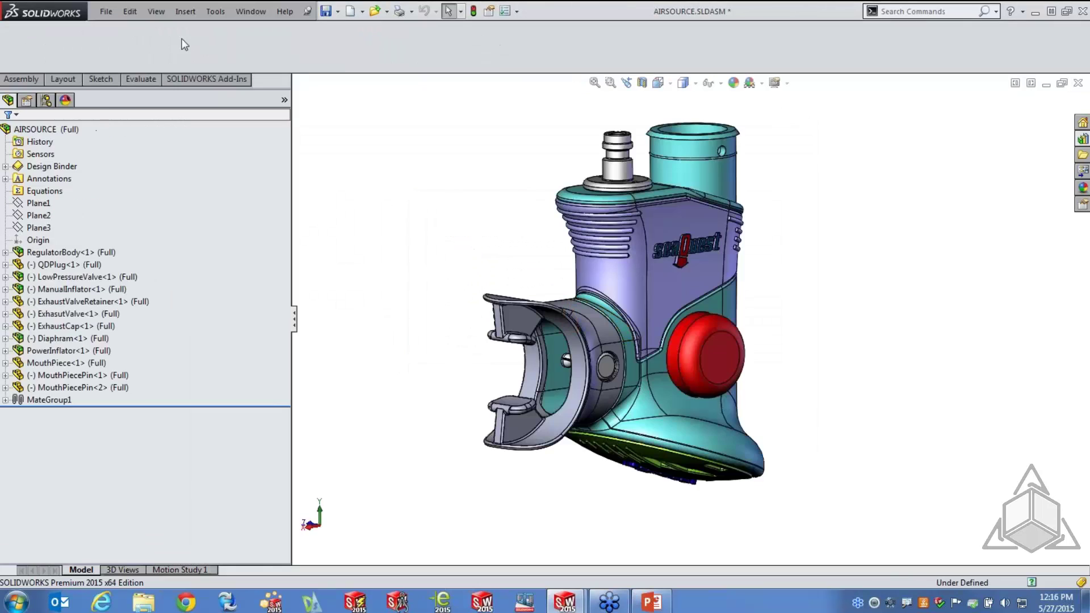
click(106, 12)
click(121, 40)
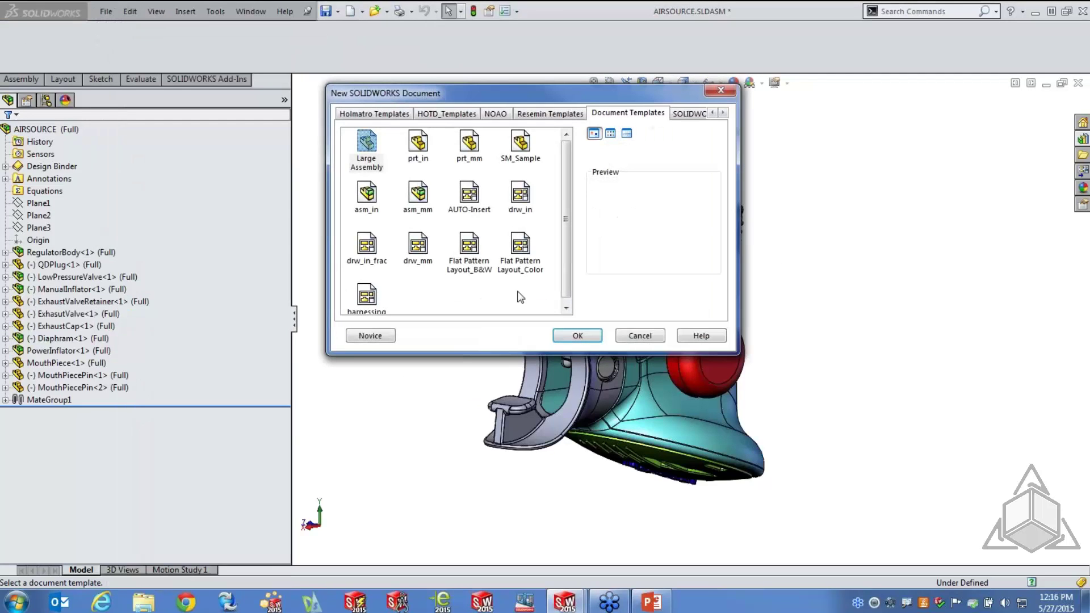
double_click(366, 145)
- Switch between the Simplified and Full Feature configurations, leaving Full Feature active
click(88, 143)
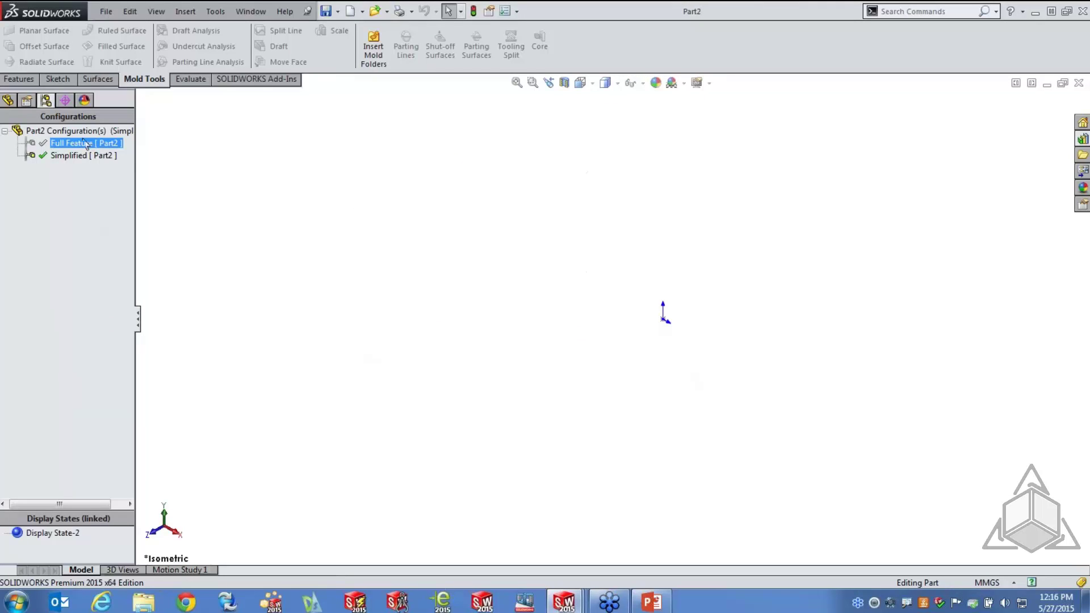
double_click(83, 143)
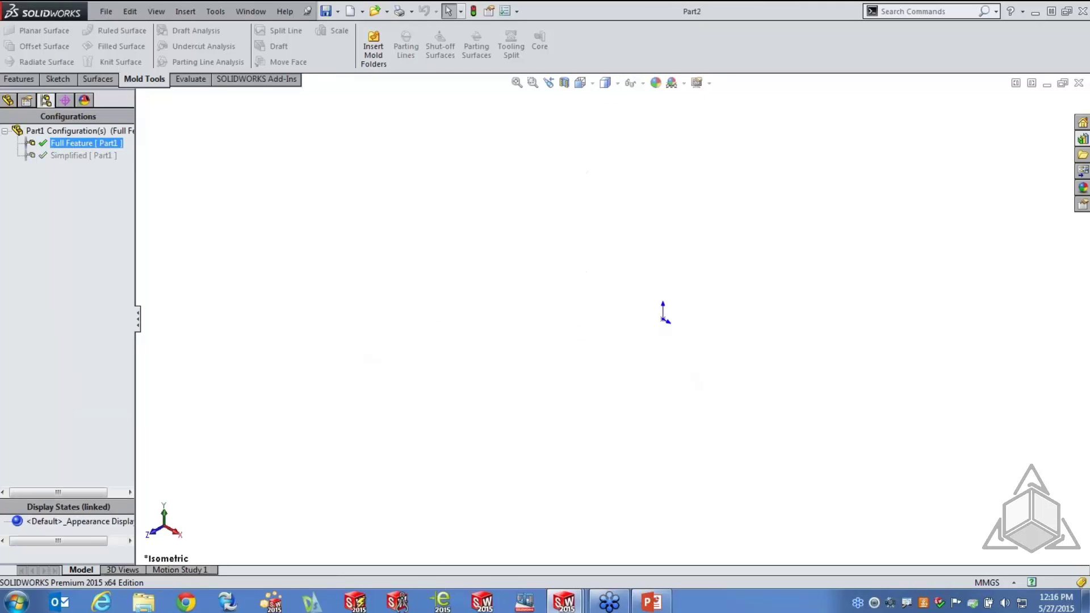
click(78, 156)
double_click(76, 153)
double_click(85, 144)
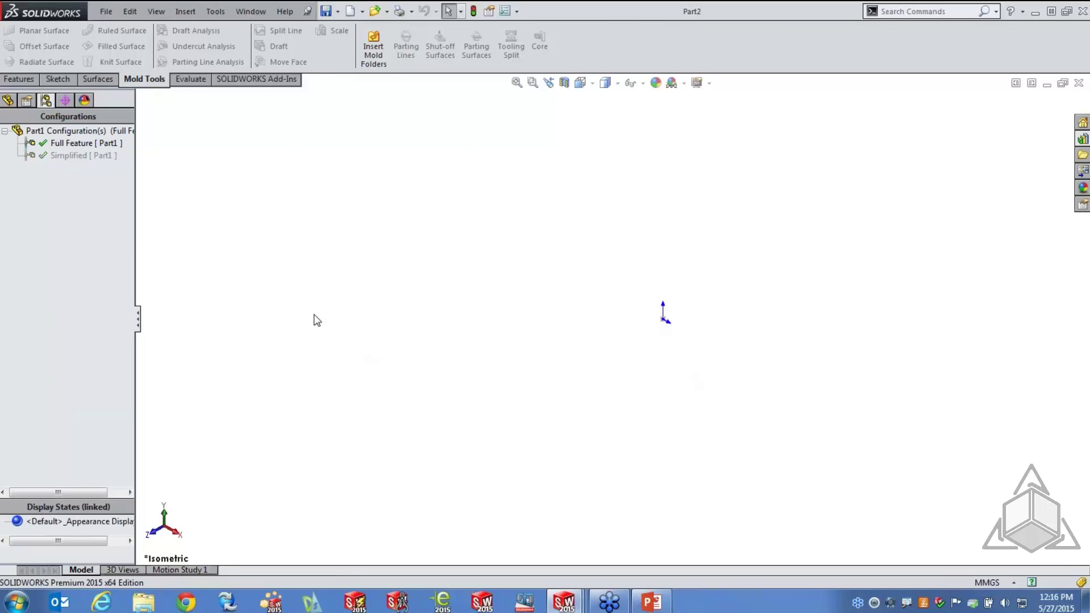
click(29, 79)
- Sketch a center rectangle on the Top Plane and extrude it 34 mm
click(61, 79)
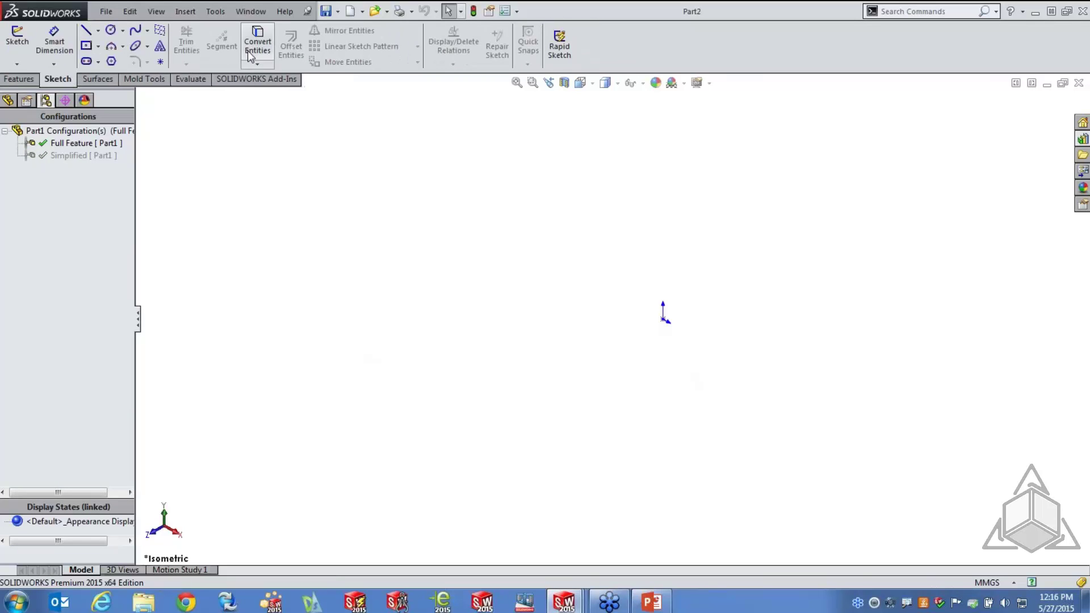
click(17, 39)
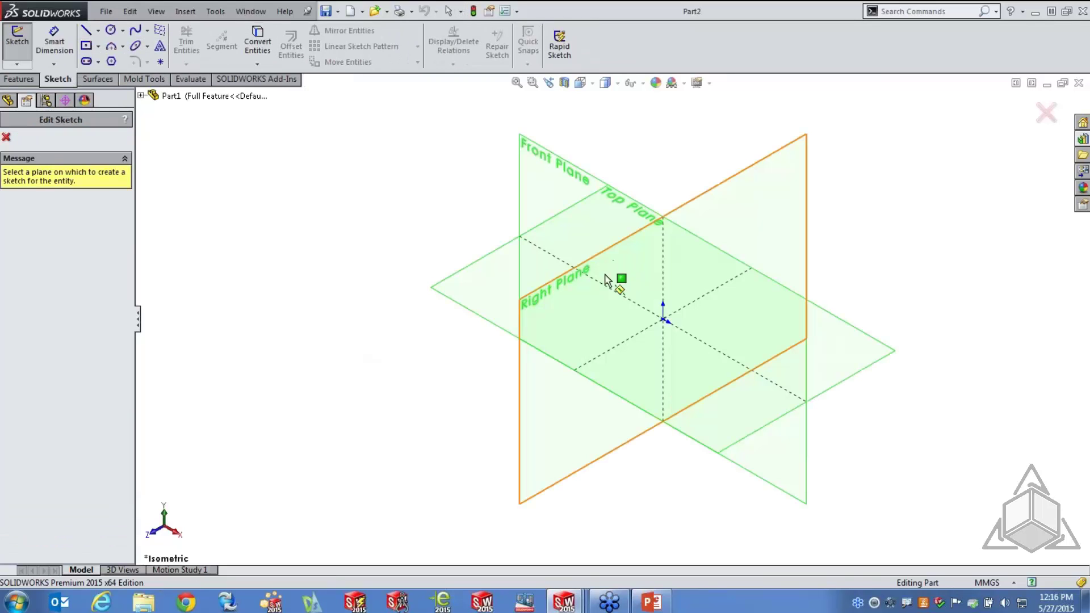
click(511, 251)
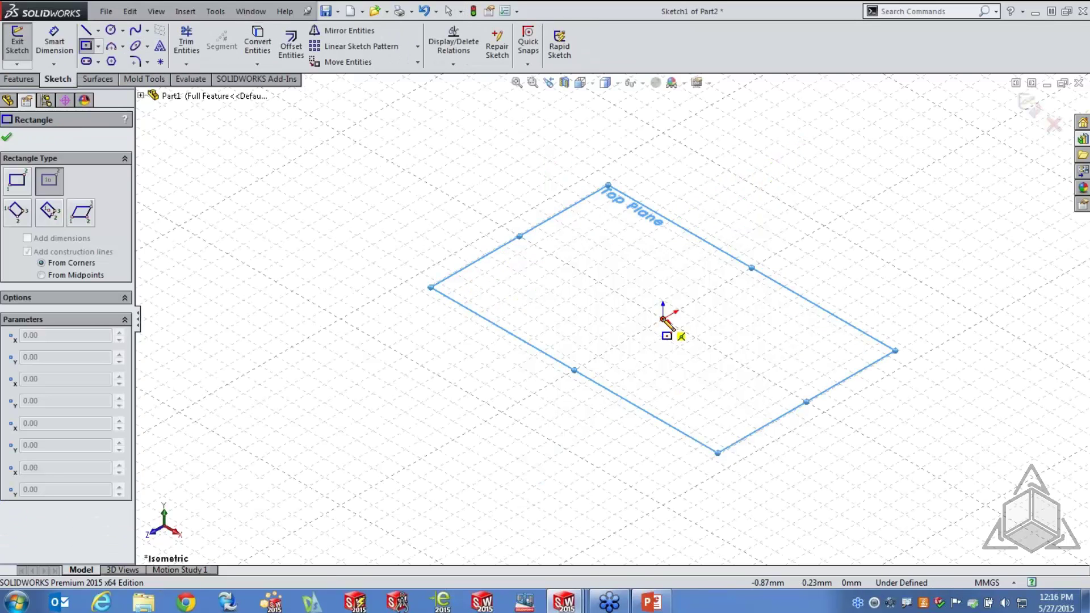
click(663, 319)
click(602, 169)
click(1027, 102)
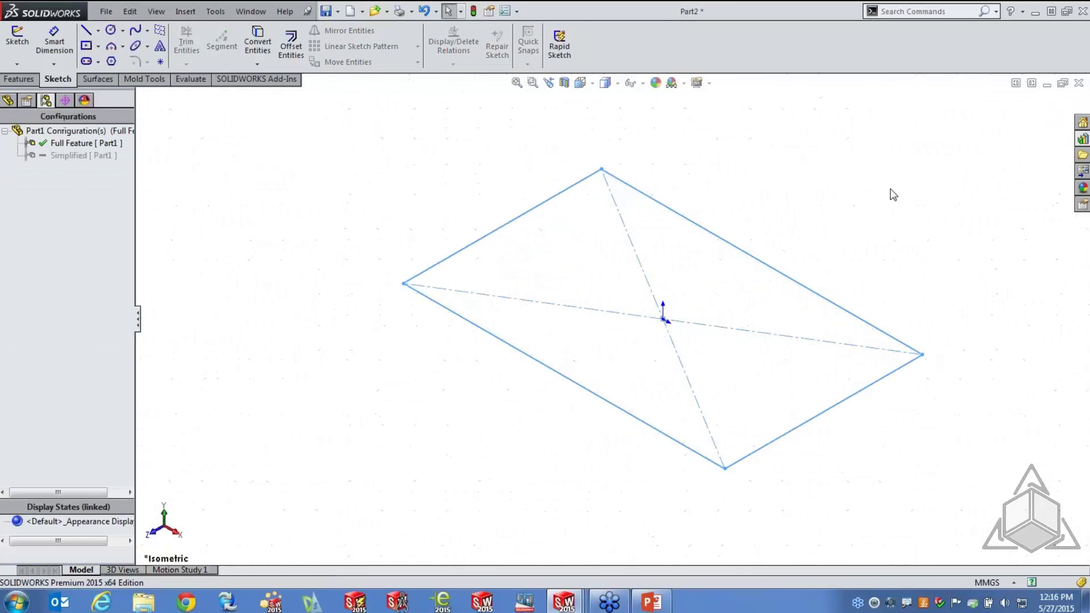
key(s)
click(908, 217)
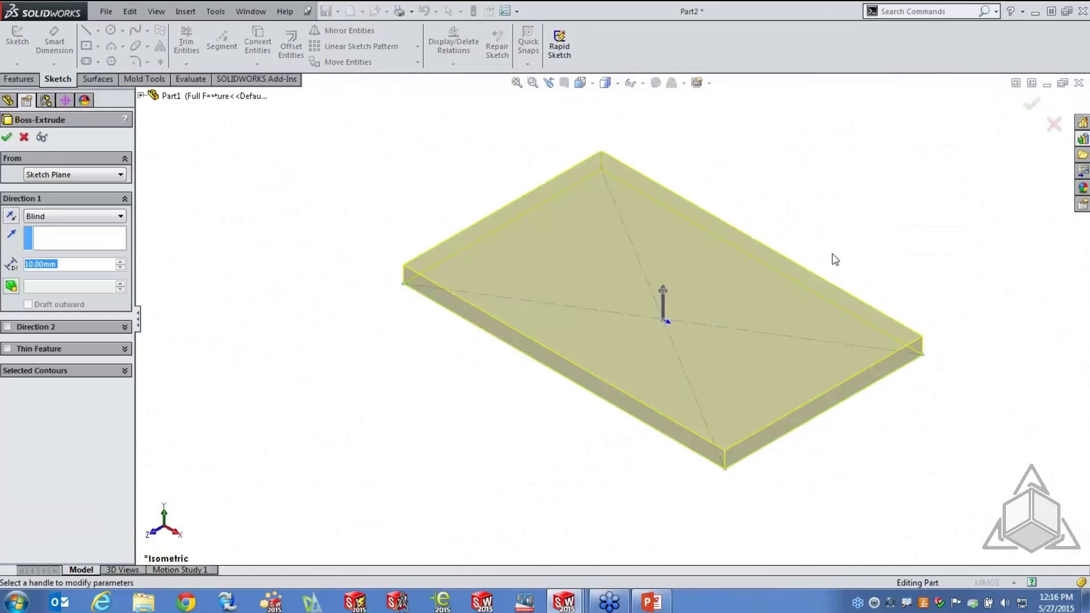
drag(668, 294, 663, 246)
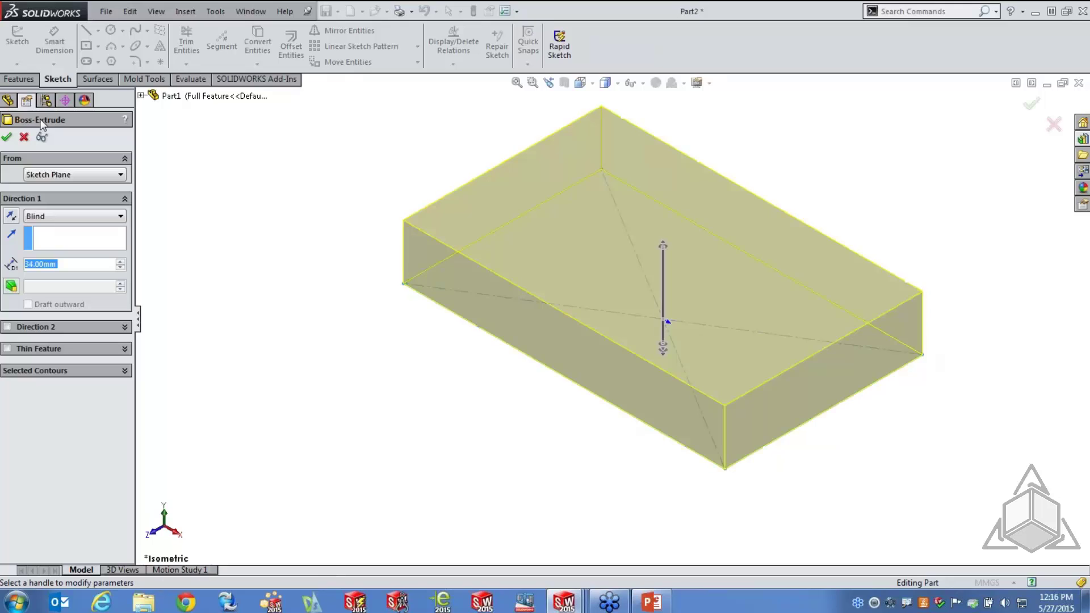
key(Return)
- Fillet the block's top face edges with a 3 mm radius
key(s)
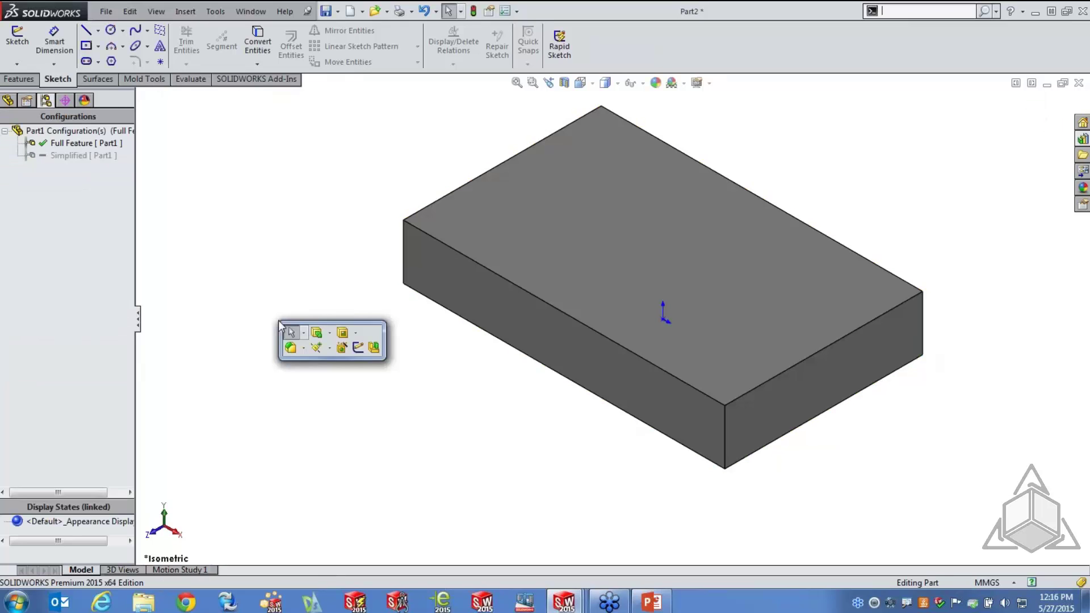
click(290, 347)
click(608, 230)
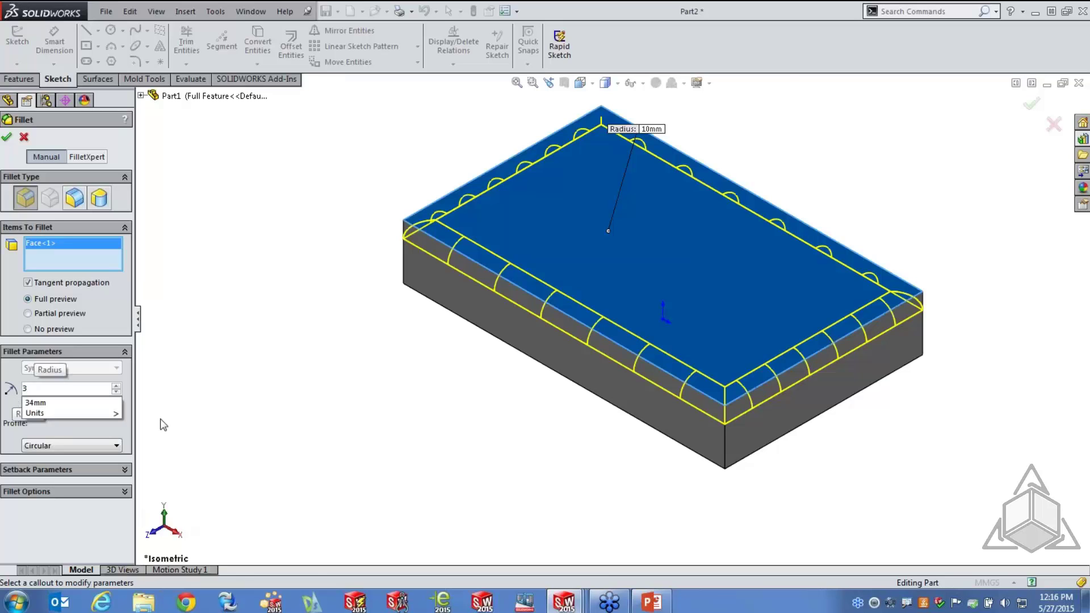
text(3)
key(Return)
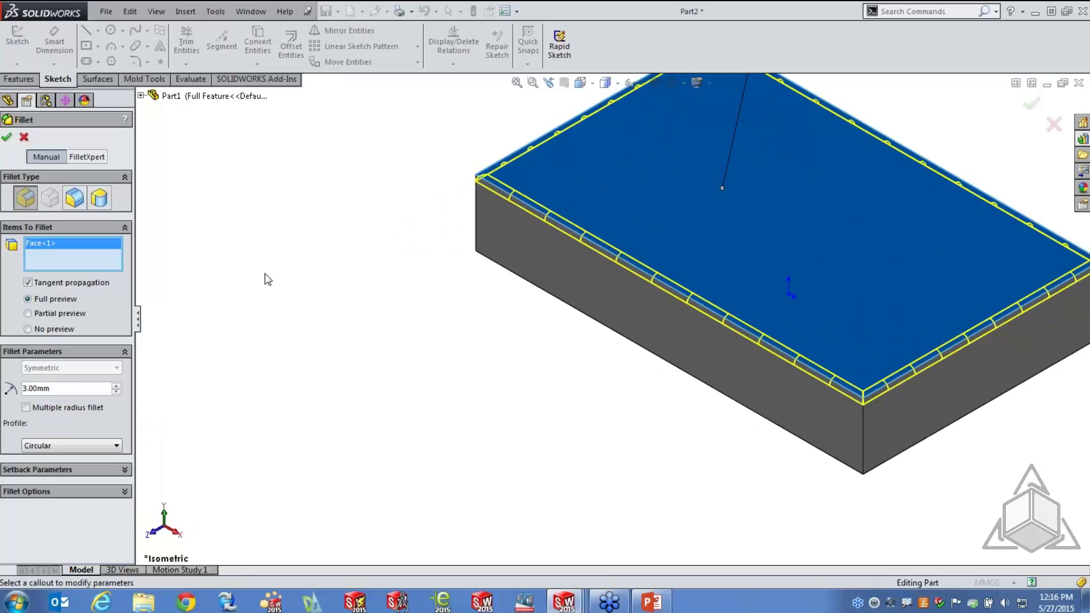
click(5, 139)
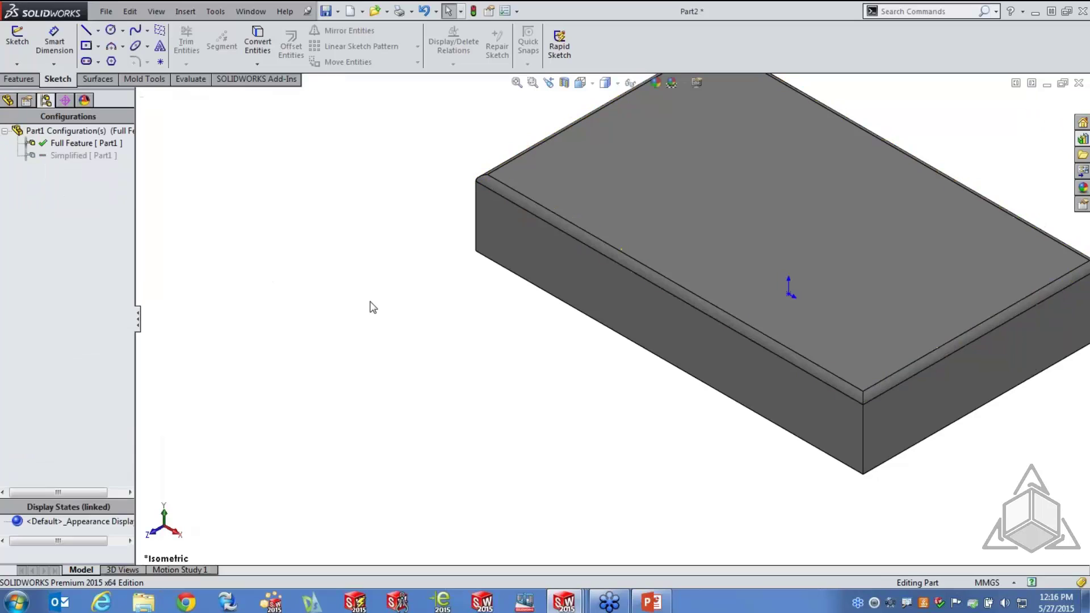
- In the Simplified configuration, unsuppress Boss-Extrude1 while leaving Fillet1 suppressed
double_click(71, 157)
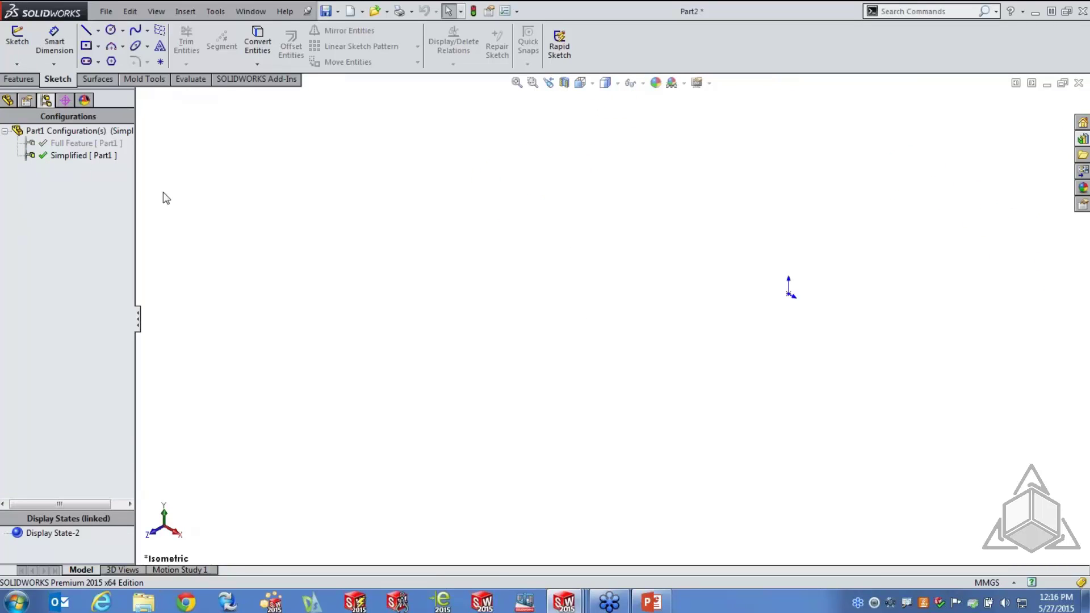
click(8, 101)
click(44, 268)
right_click(45, 268)
click(88, 236)
click(37, 277)
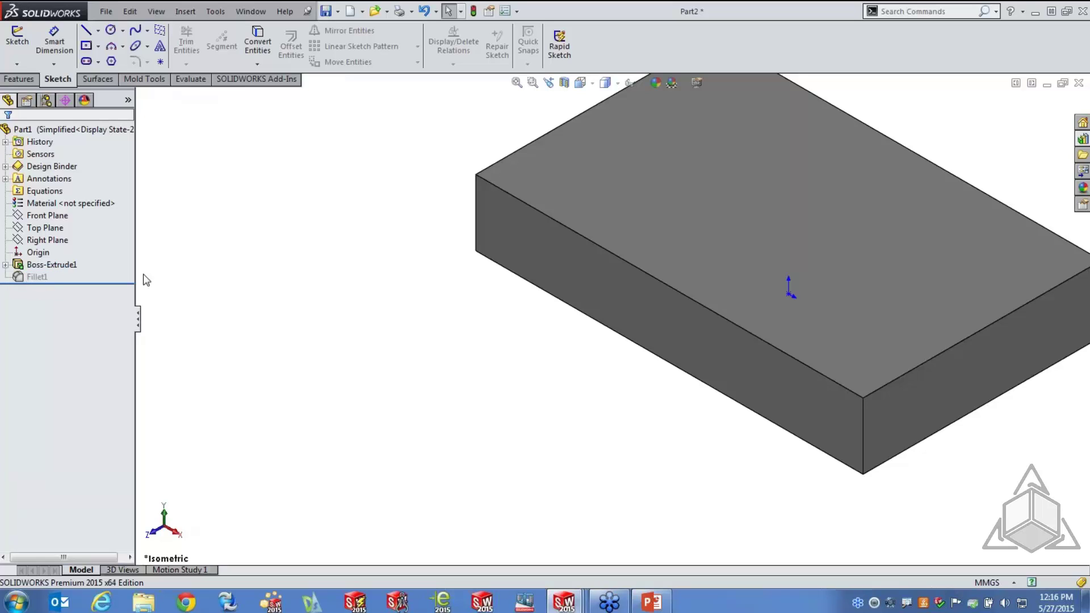
click(373, 253)
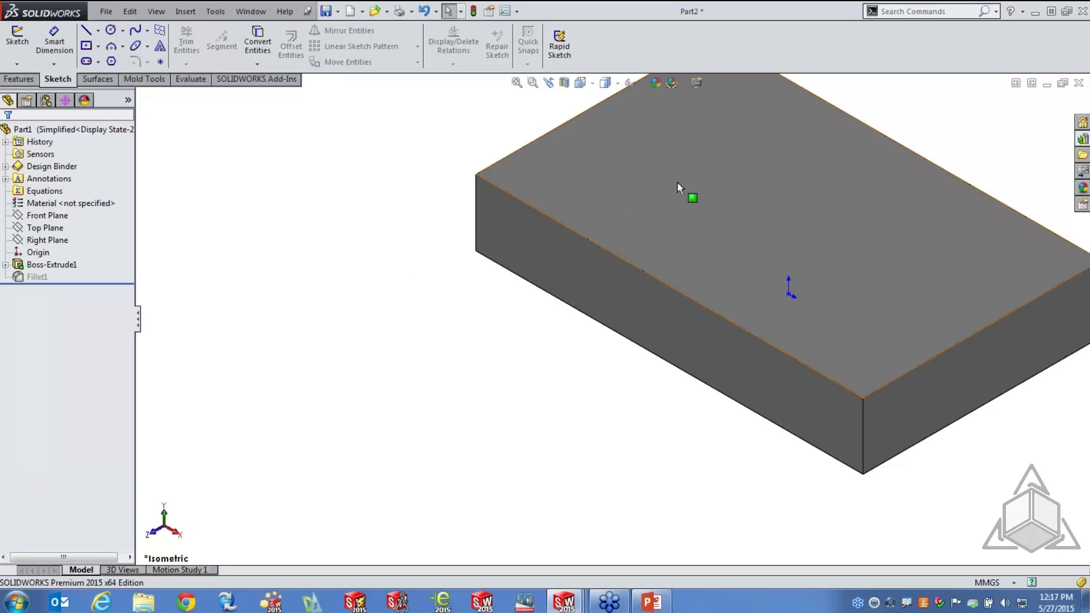
key(f)
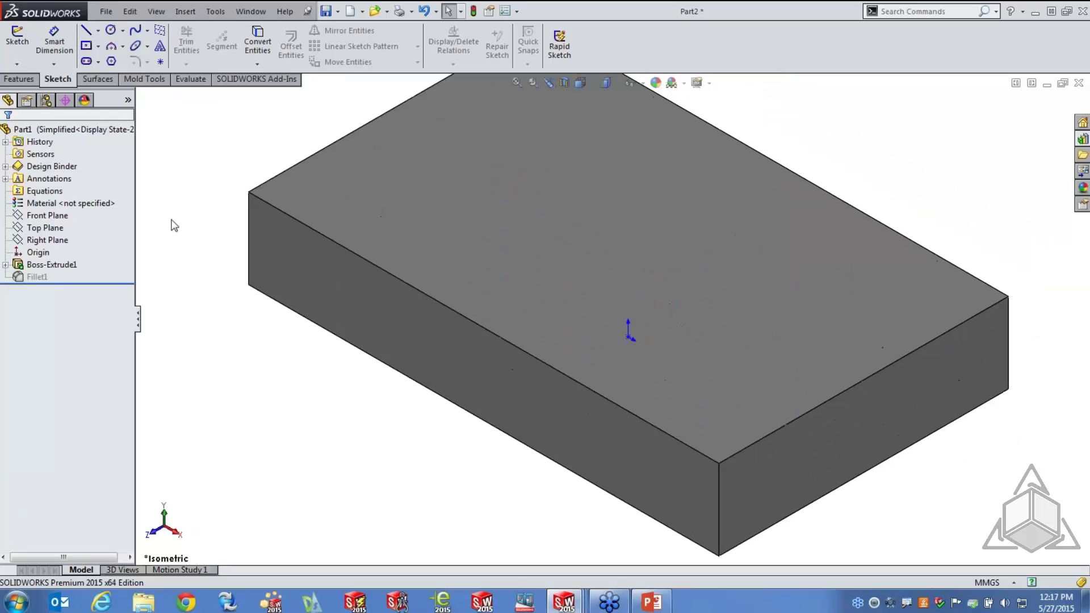
click(47, 102)
- Uncheck Suppress features under Advanced Options in the Simplified configuration's properties
click(46, 144)
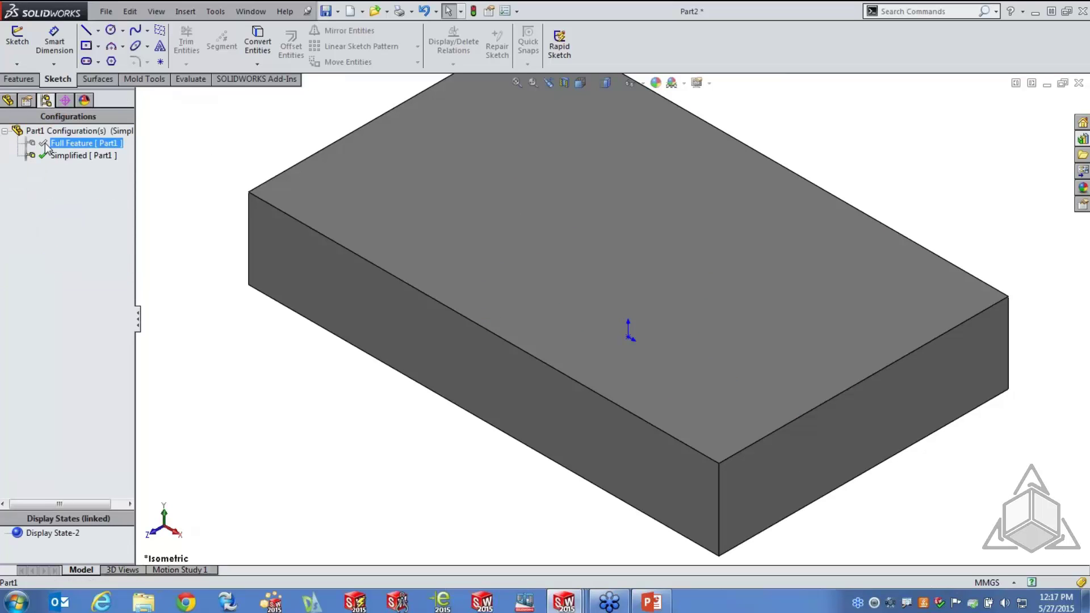
ctrl+click(56, 156)
ctrl+click(84, 155)
ctrl+click(75, 157)
right_click(79, 143)
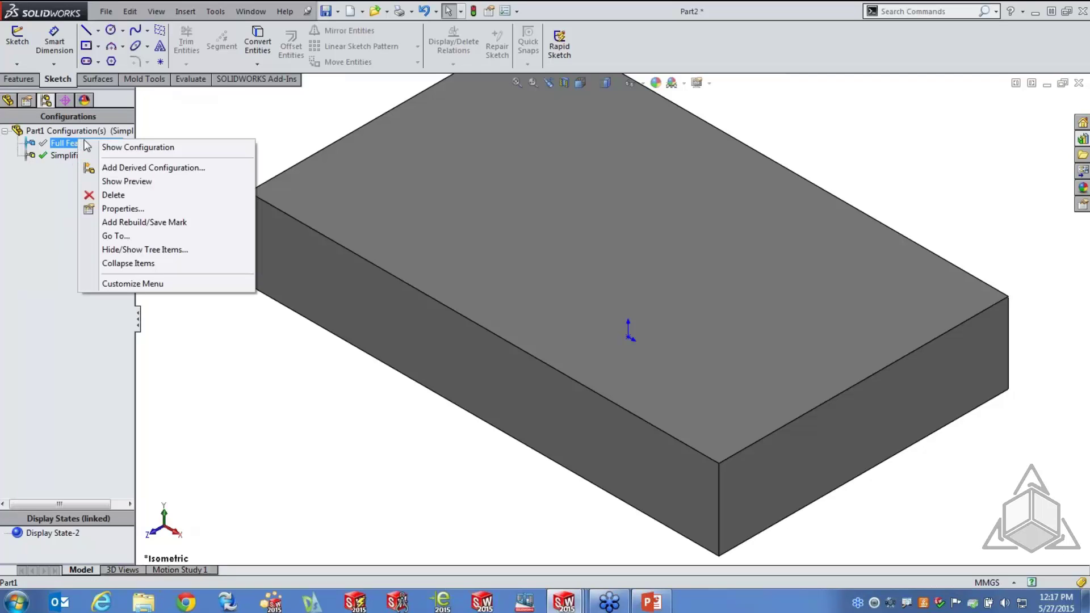
click(66, 155)
right_click(67, 155)
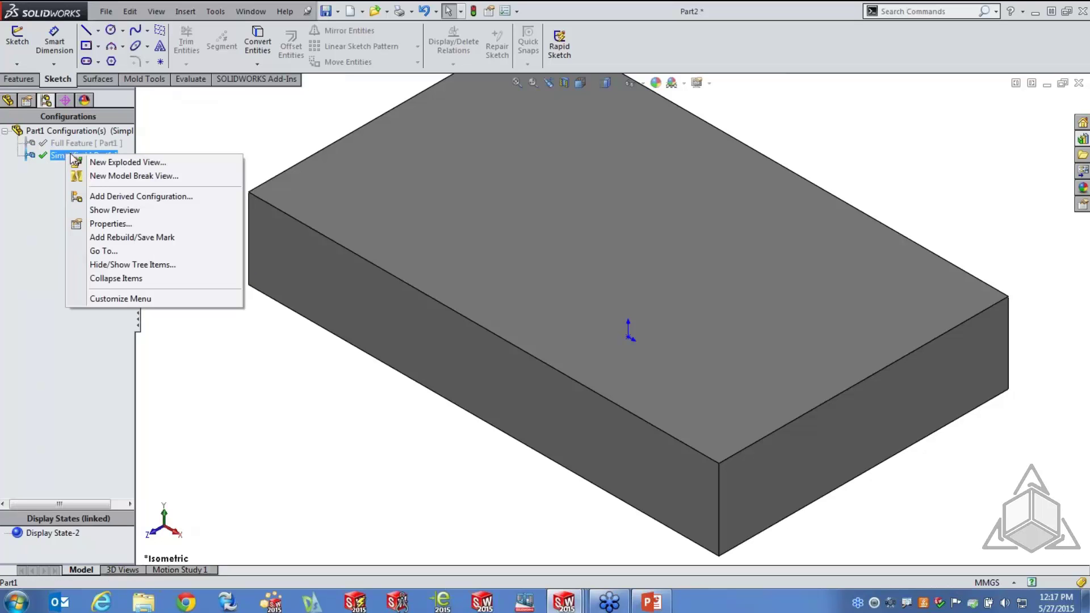
click(111, 223)
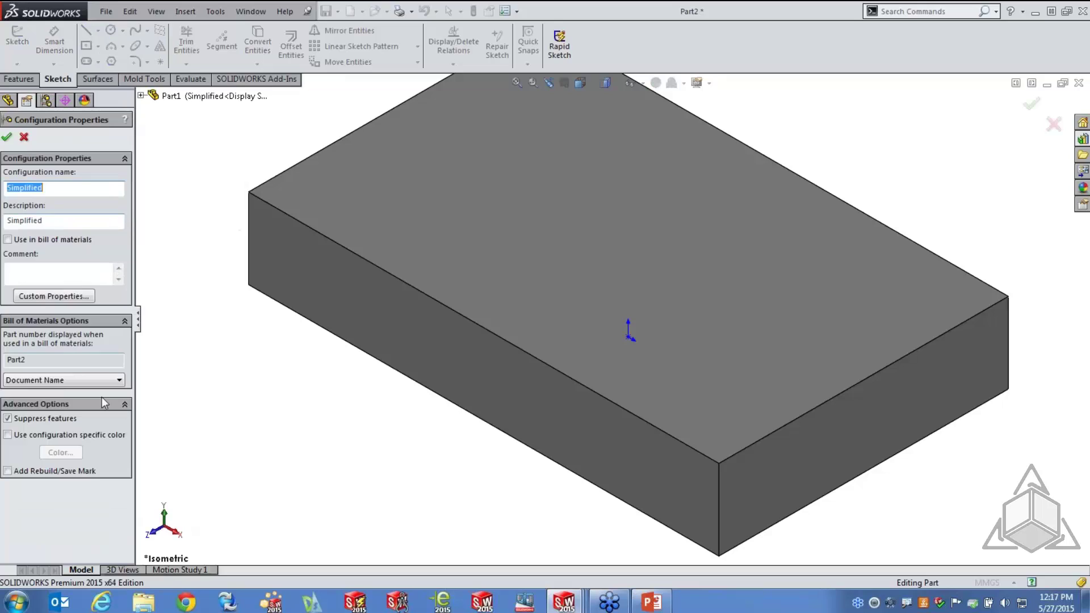
click(7, 419)
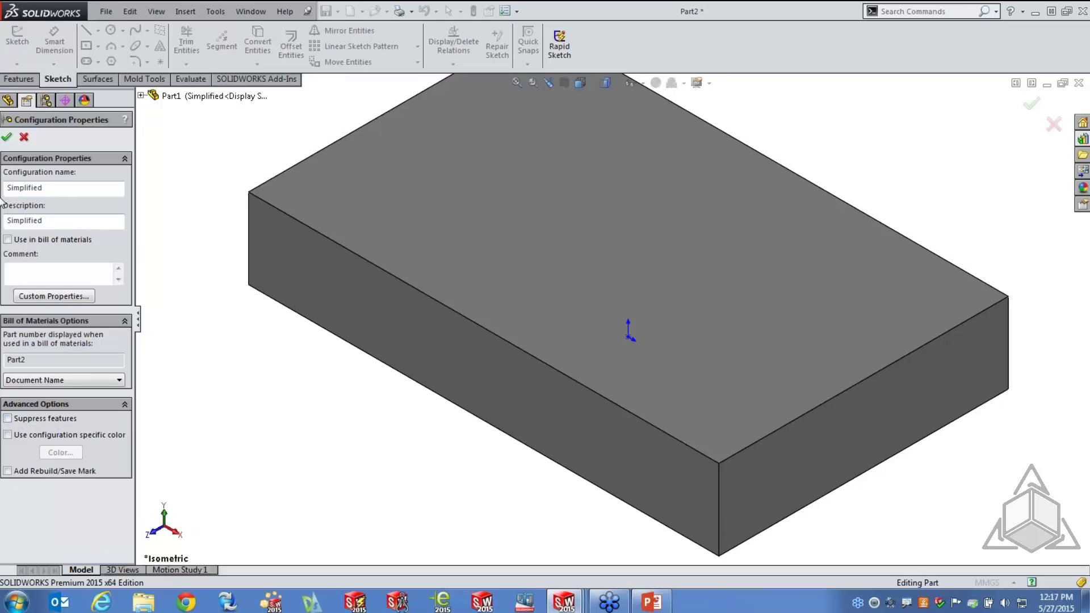
click(6, 137)
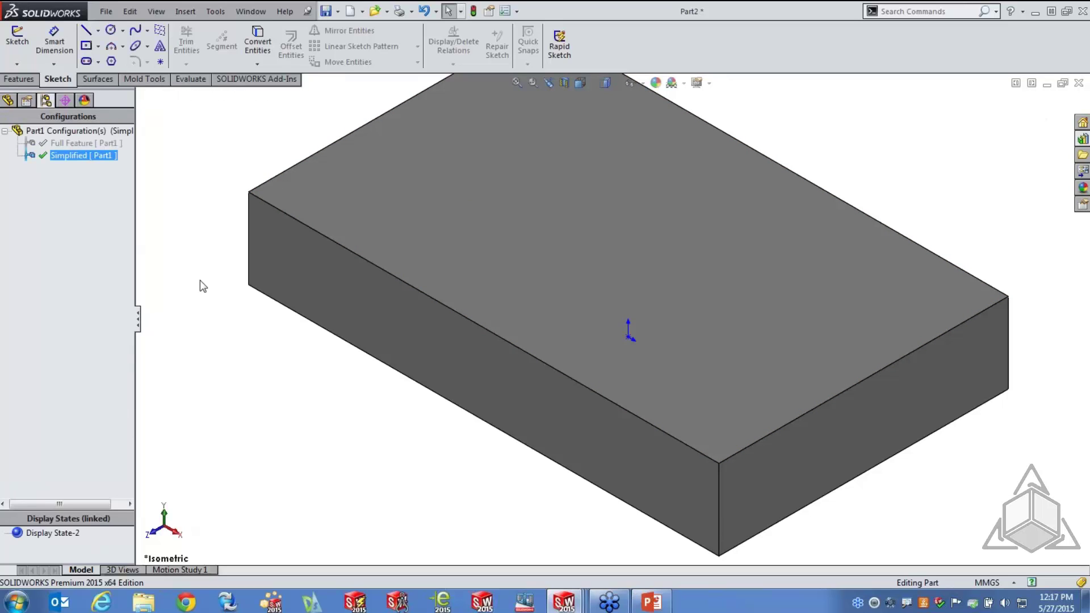
- With Full Feature active, sketch a small circle near a corner of the block's top face
double_click(67, 143)
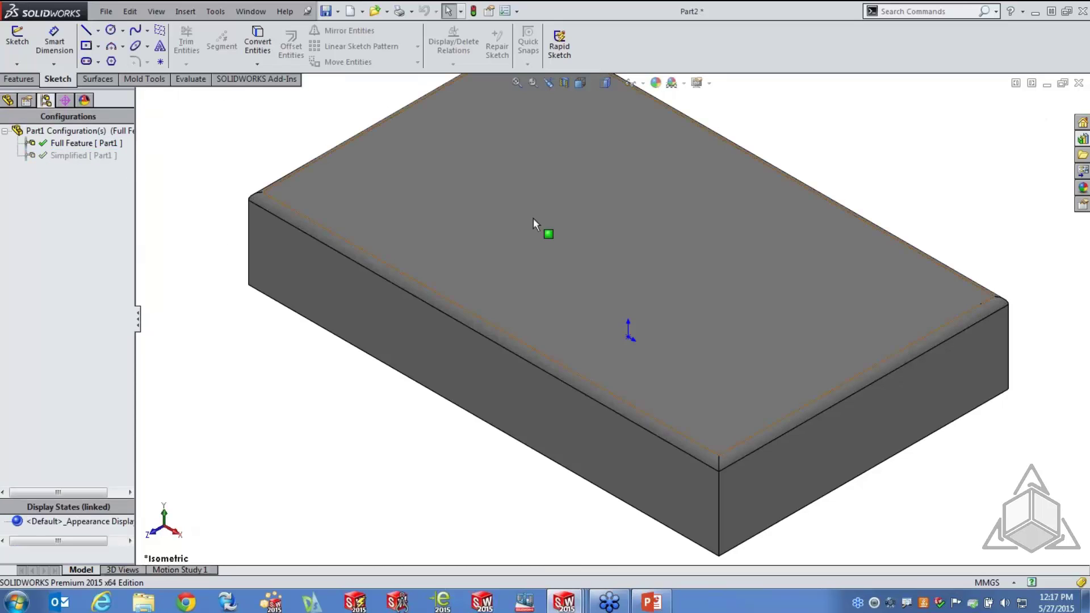
click(111, 29)
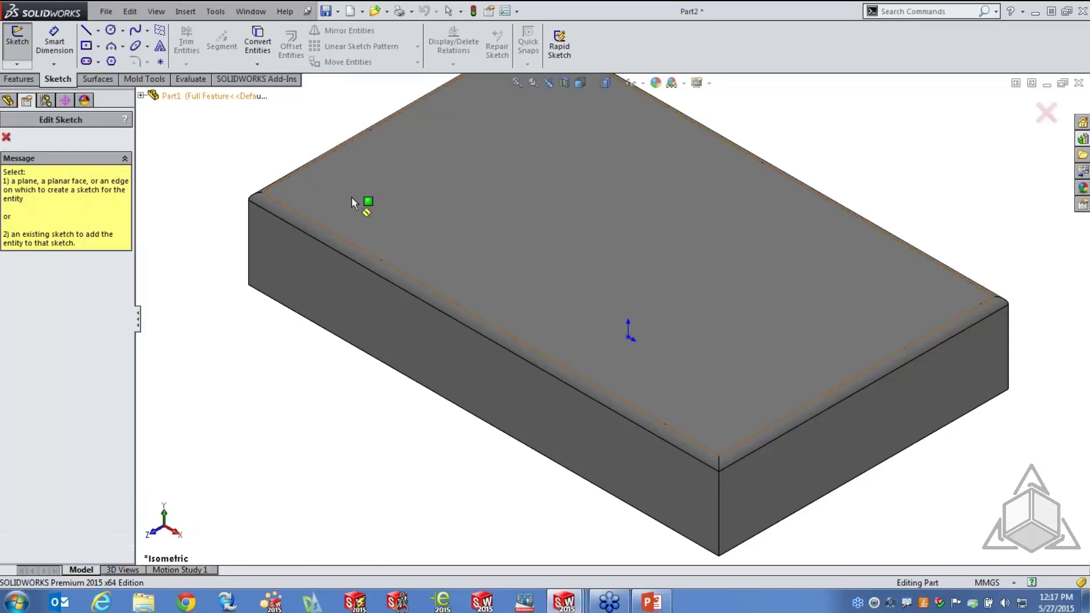
click(335, 193)
click(336, 193)
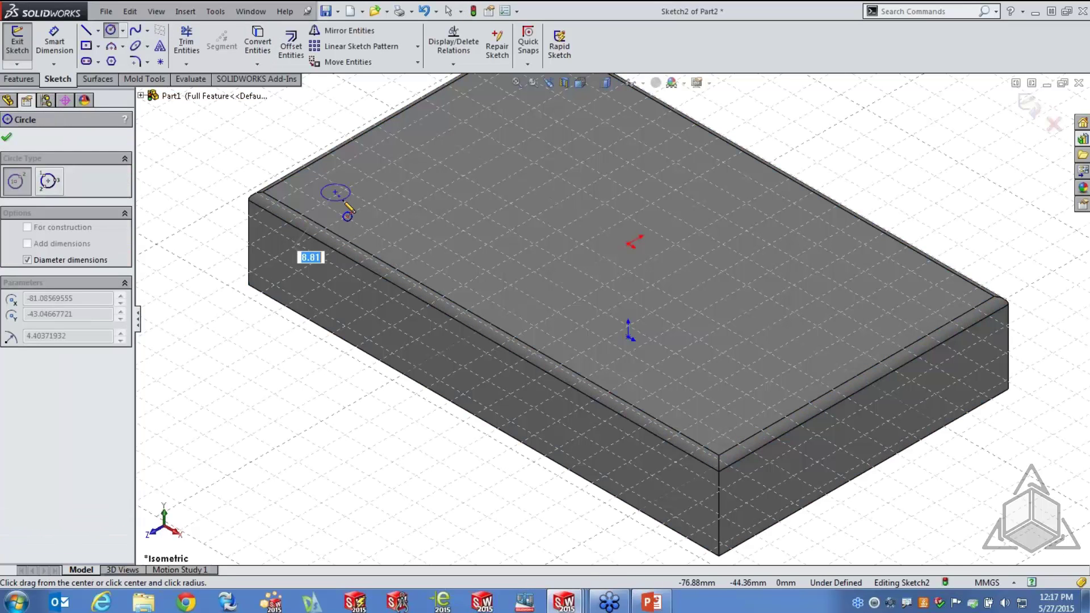
click(344, 209)
- Cut the circle Through All to make a hole, then activate Simplified
click(20, 80)
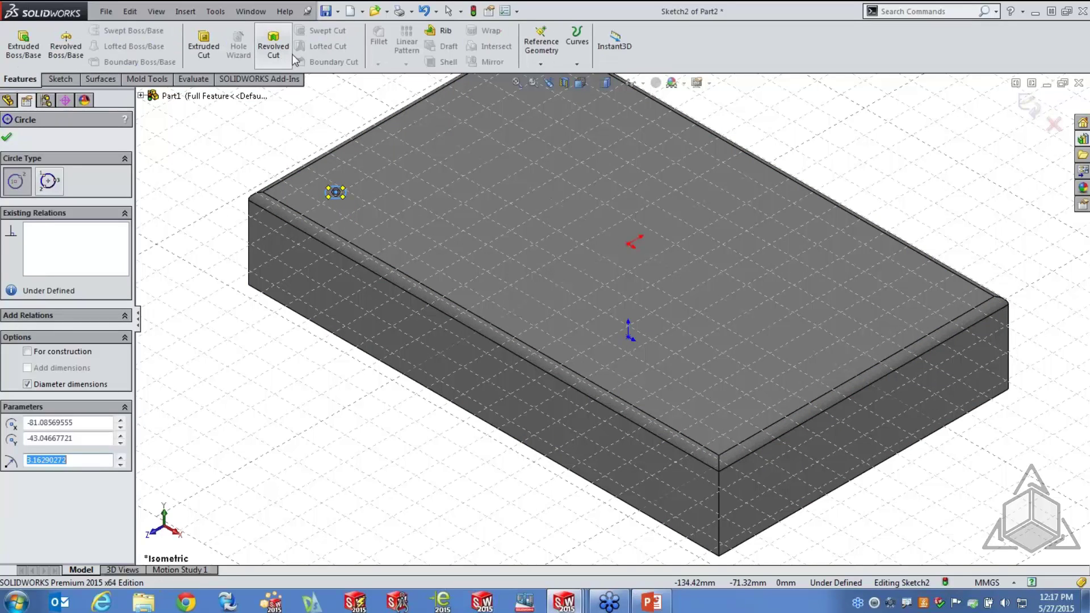
click(203, 44)
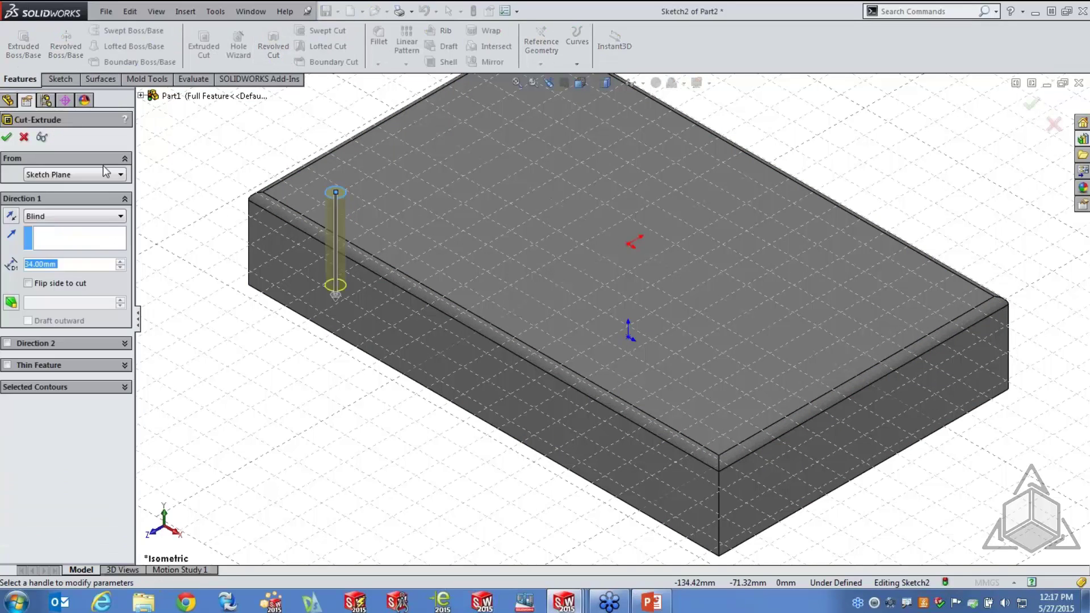
click(115, 220)
click(62, 238)
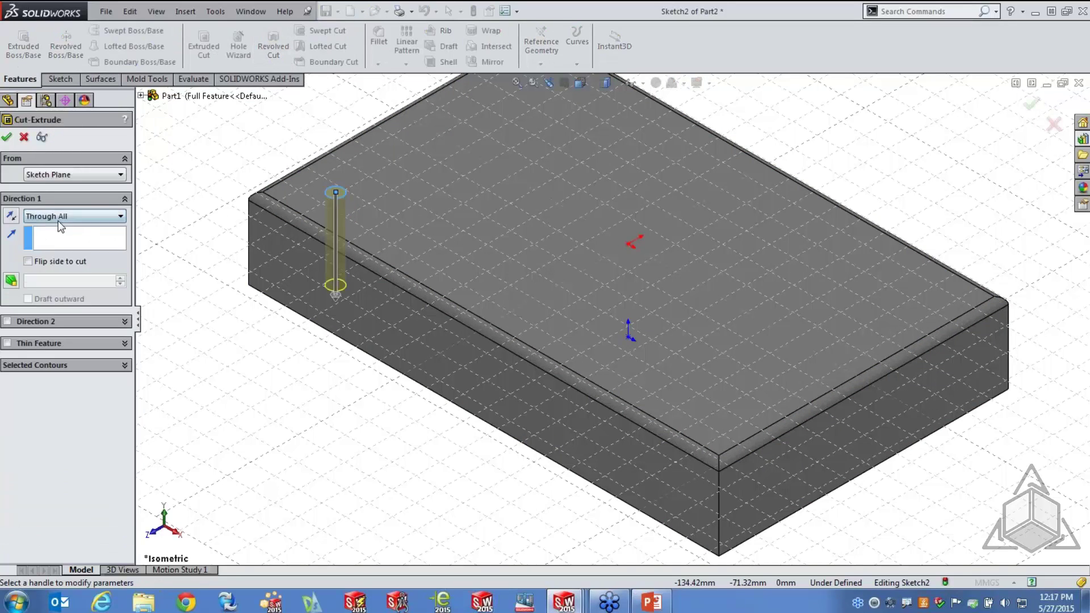
click(6, 136)
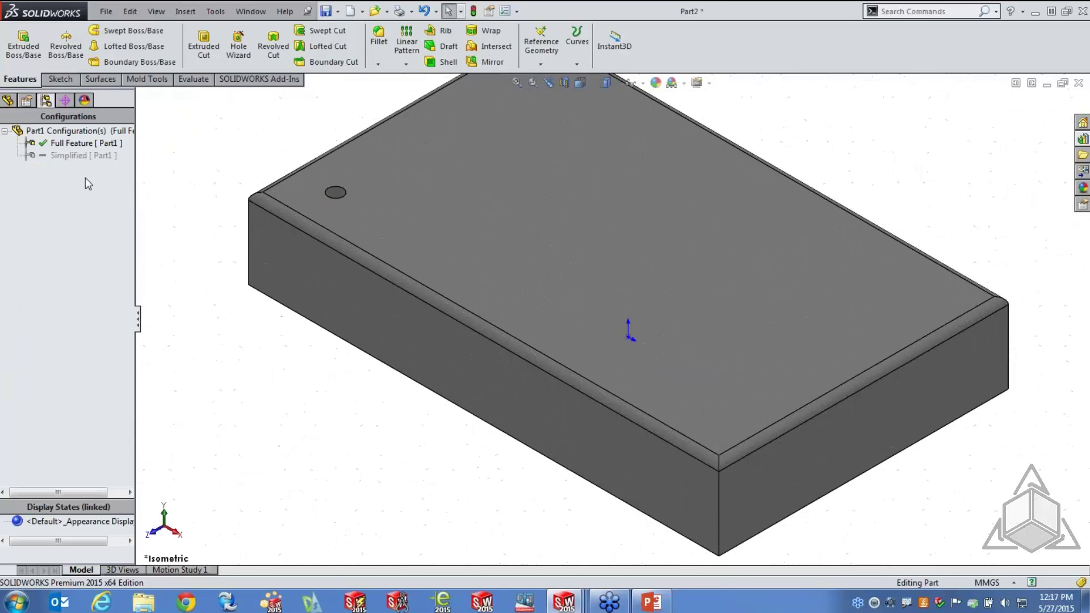
double_click(74, 156)
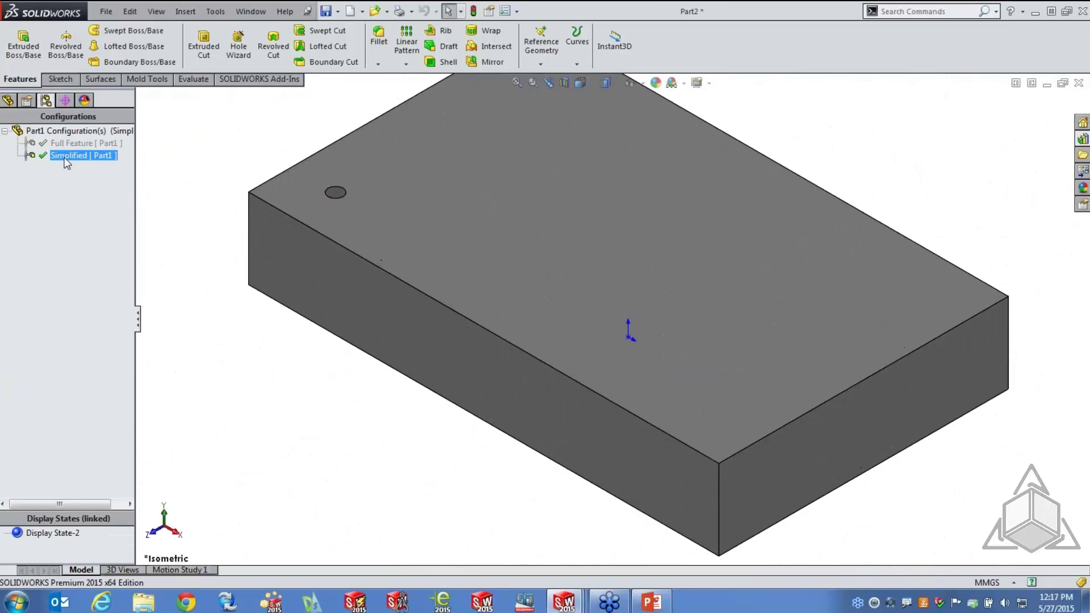
- Suppress Cut-Extrude1 in the Simplified configuration
click(8, 101)
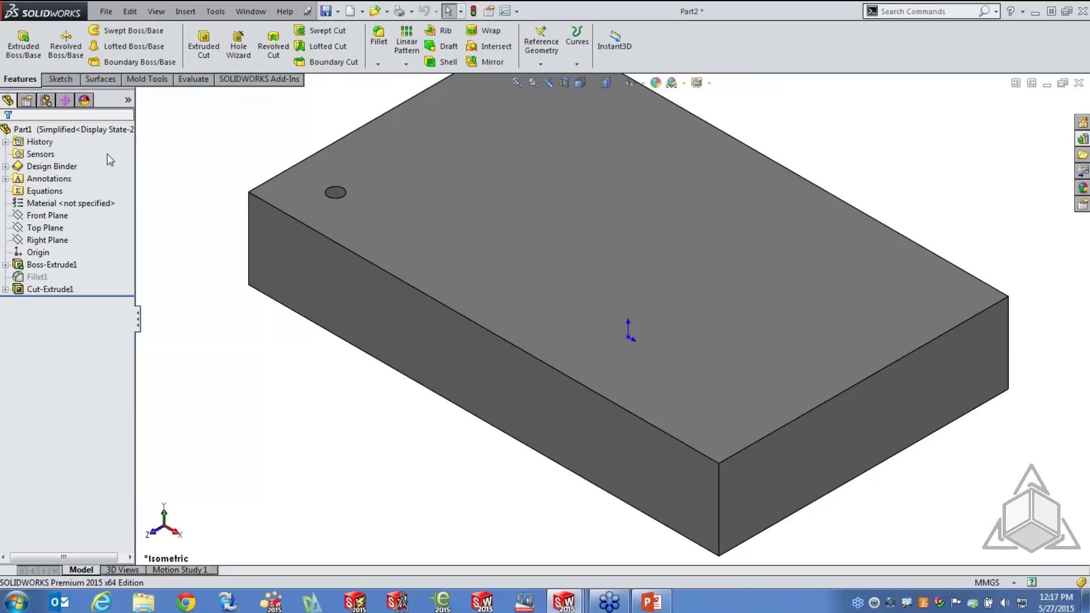
right_click(63, 290)
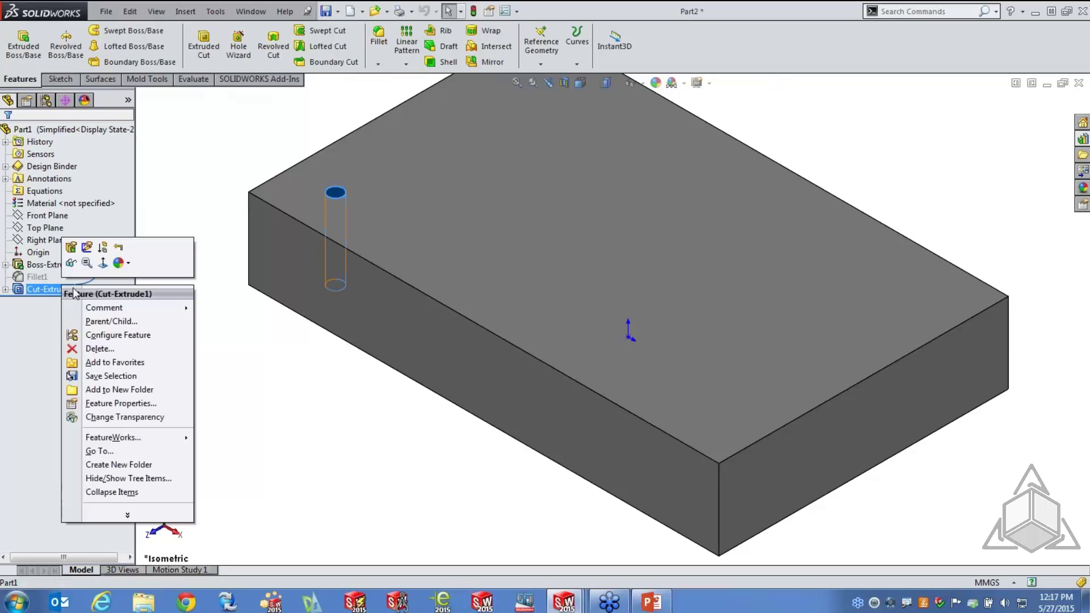
click(102, 248)
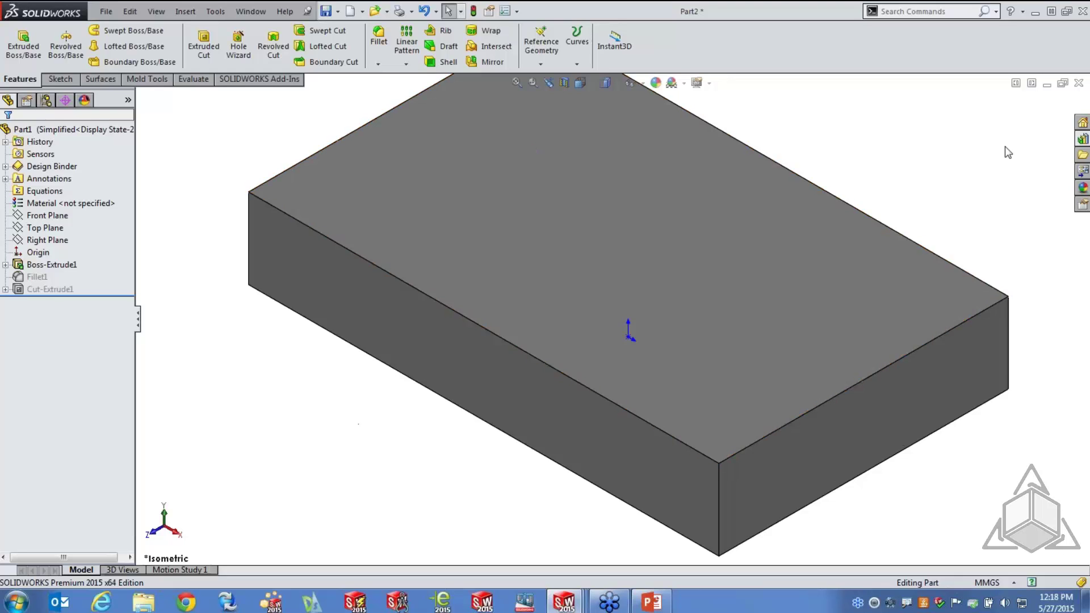
- Close Part2, the AIRSOURCE assembly and the Overmold part, choosing Don't Save each time
click(1079, 84)
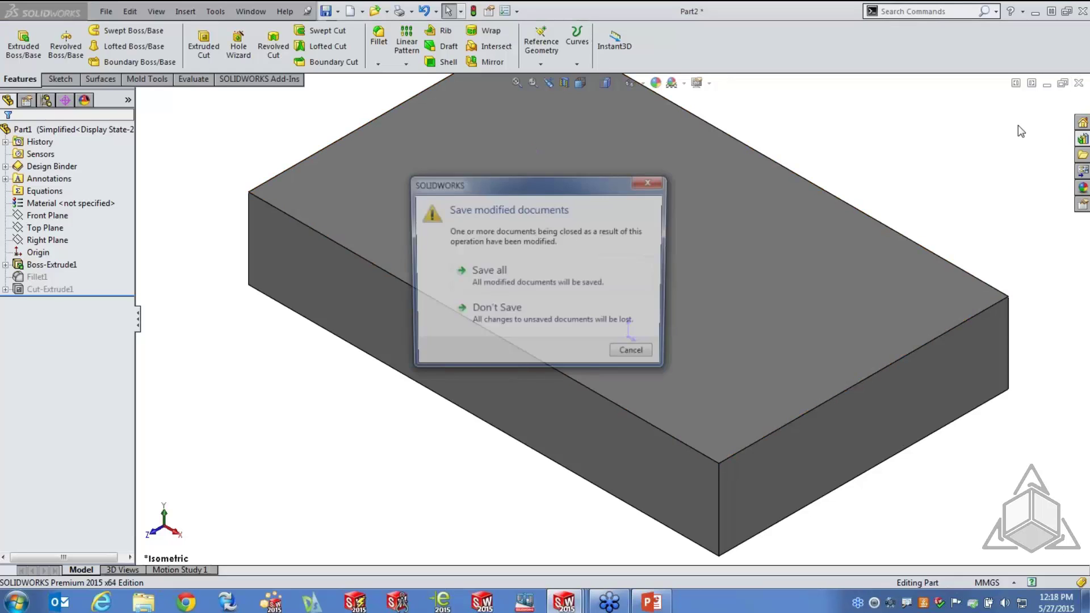
click(499, 323)
click(1078, 82)
click(277, 212)
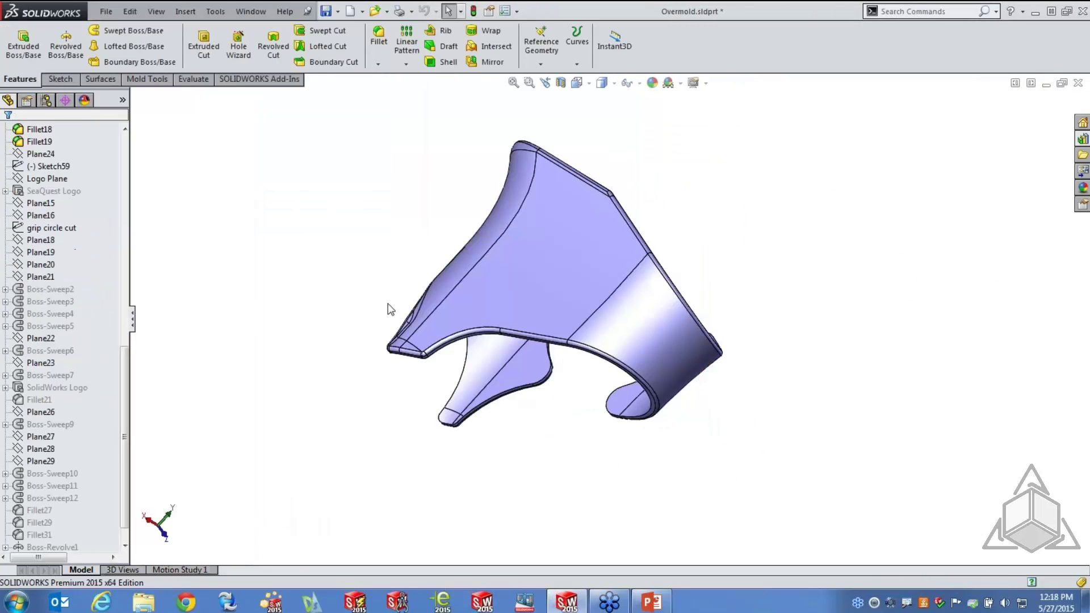
click(1079, 83)
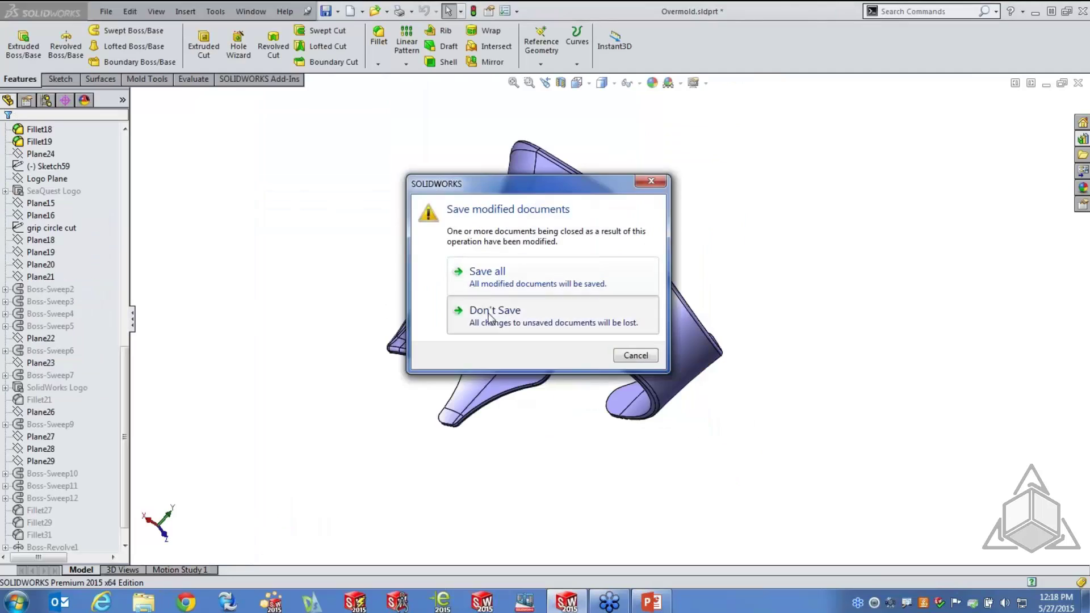
click(471, 304)
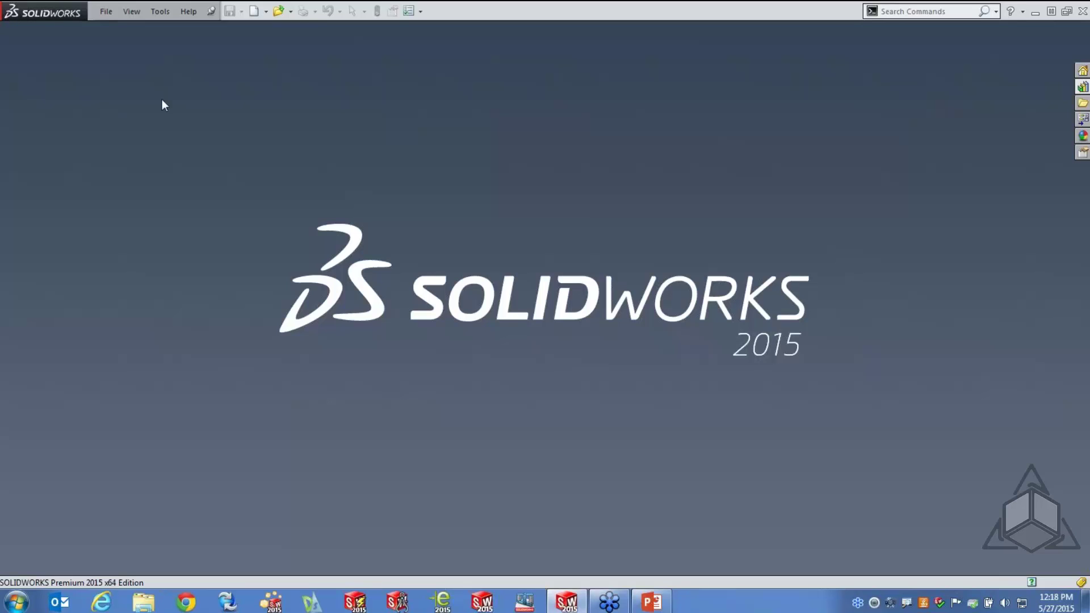
- Open AIRSOURCE.SLDASM with Advanced configuration options so every part loads its Simplified configuration
click(107, 11)
click(114, 41)
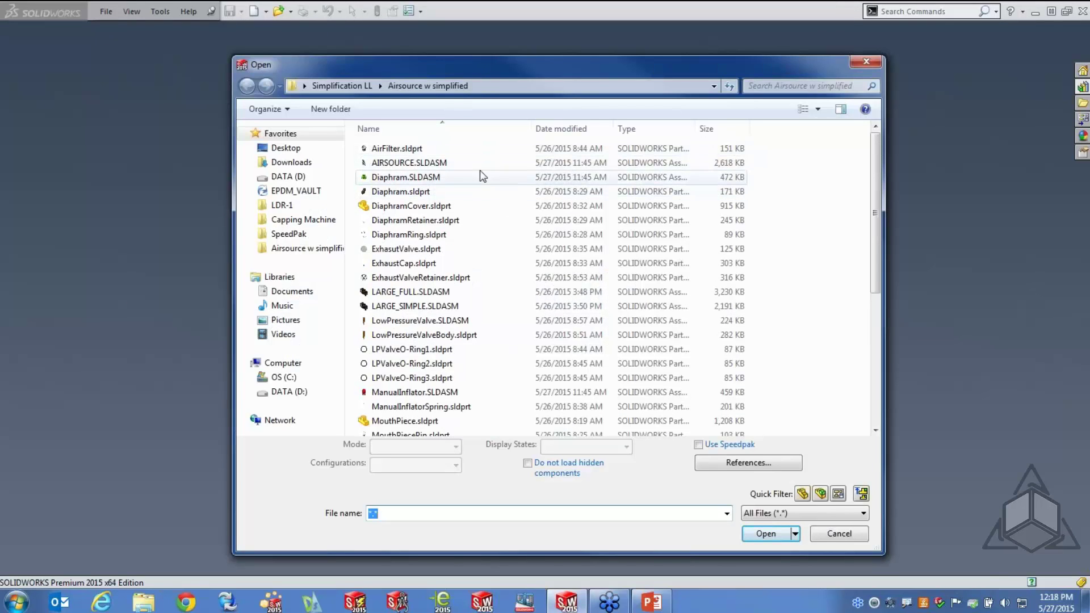
click(455, 163)
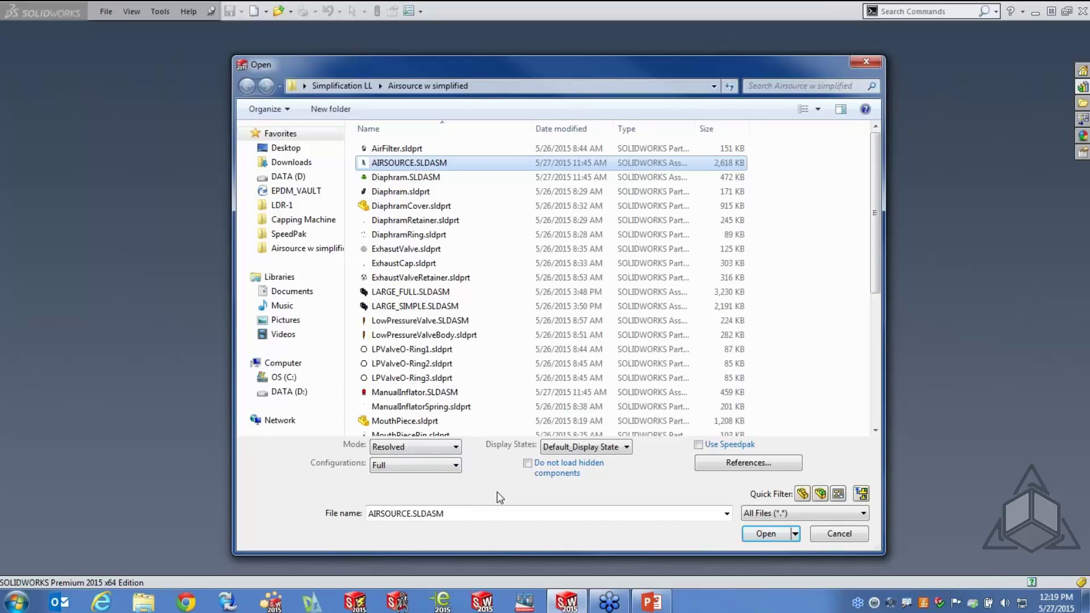
click(456, 466)
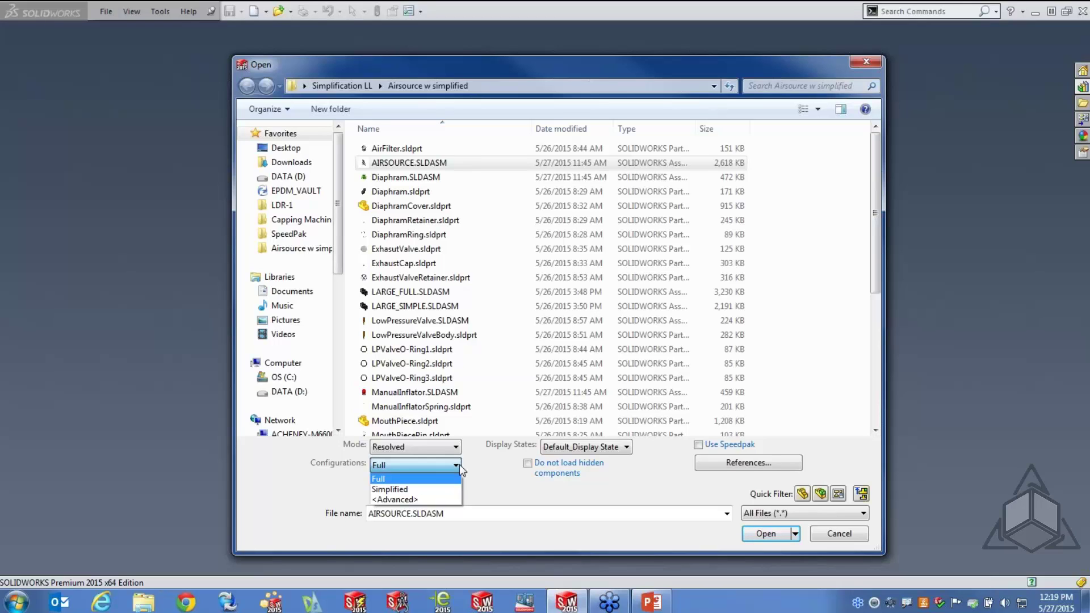
click(413, 500)
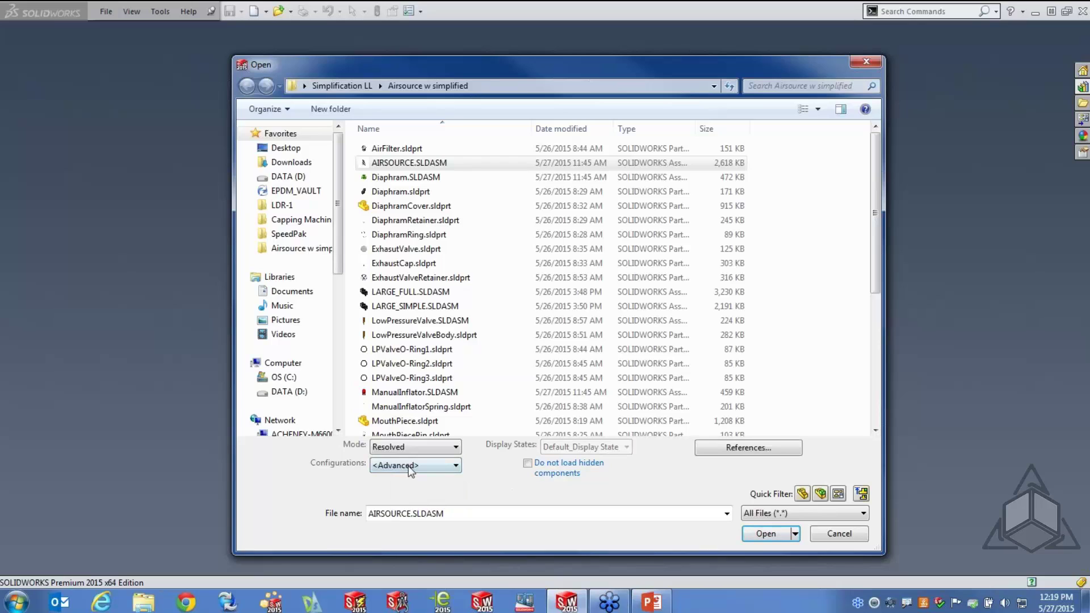
click(767, 534)
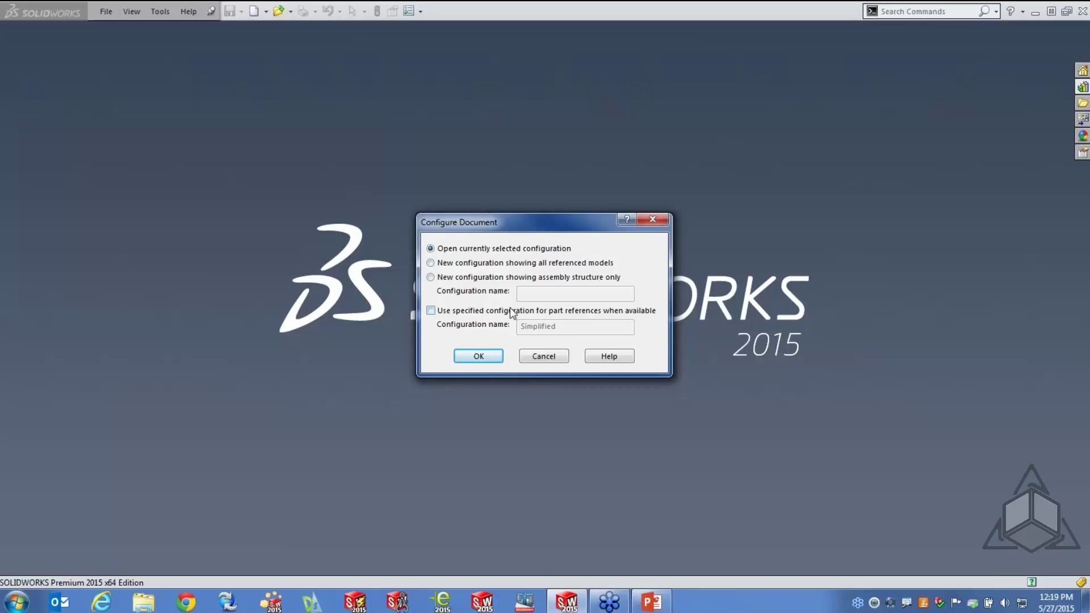
click(431, 311)
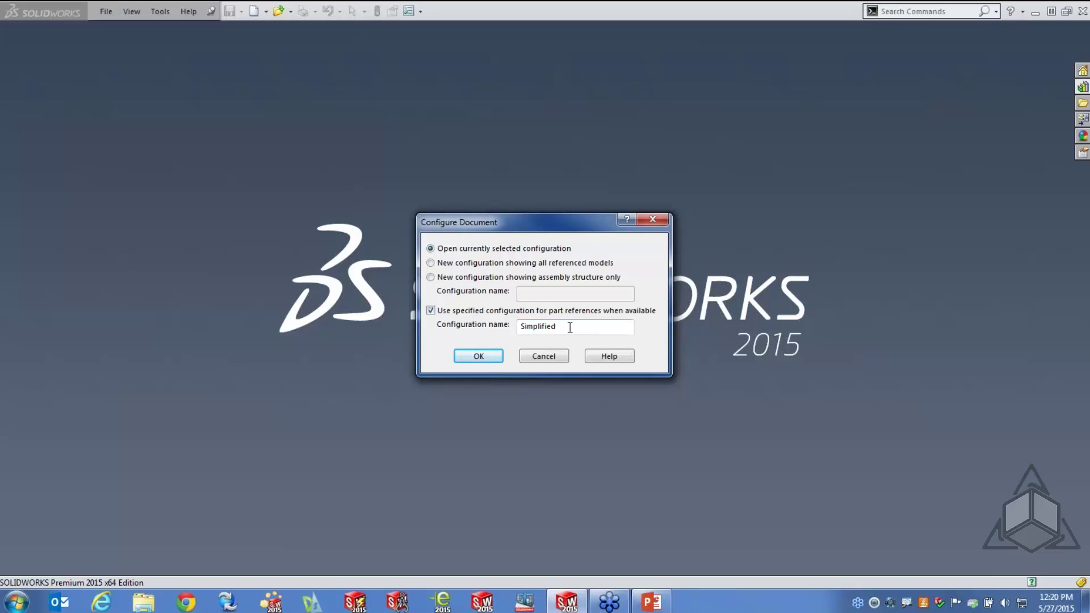
drag(562, 328, 519, 327)
click(480, 357)
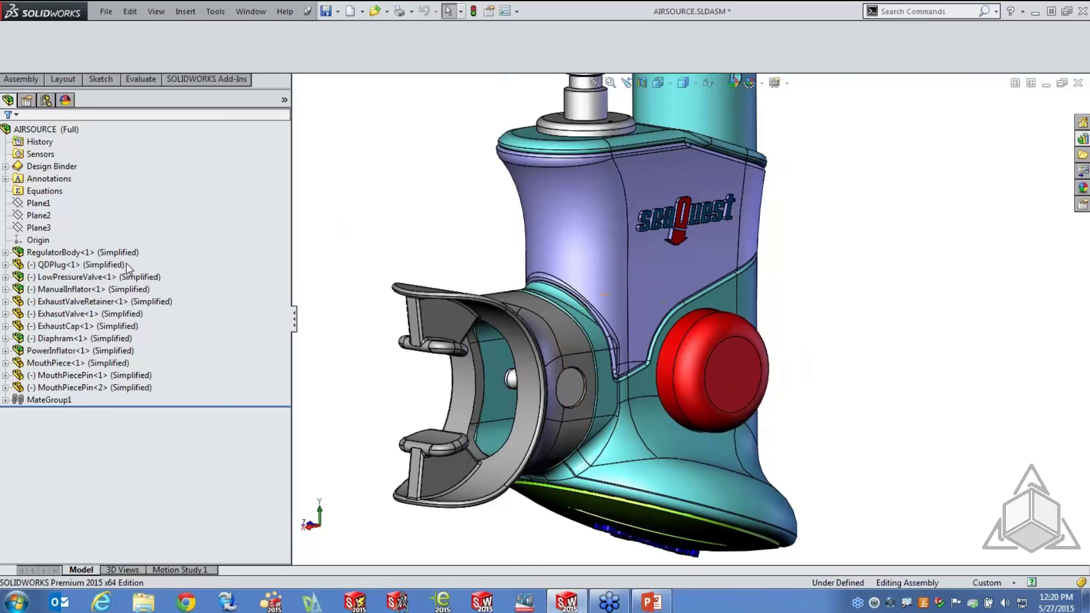
- Check RegulatorBody through MouthPiecePin<2> show Simplified, then narrow the design tree to enlarge the view
click(114, 251)
click(136, 277)
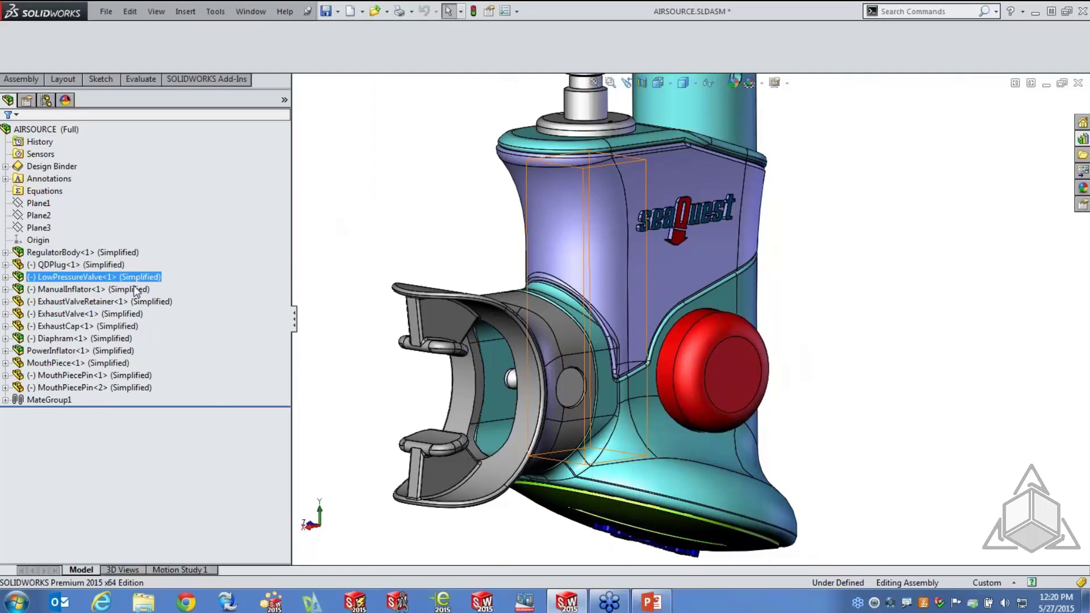
click(133, 288)
click(131, 302)
click(126, 314)
click(126, 325)
click(126, 350)
click(126, 363)
click(126, 375)
click(126, 387)
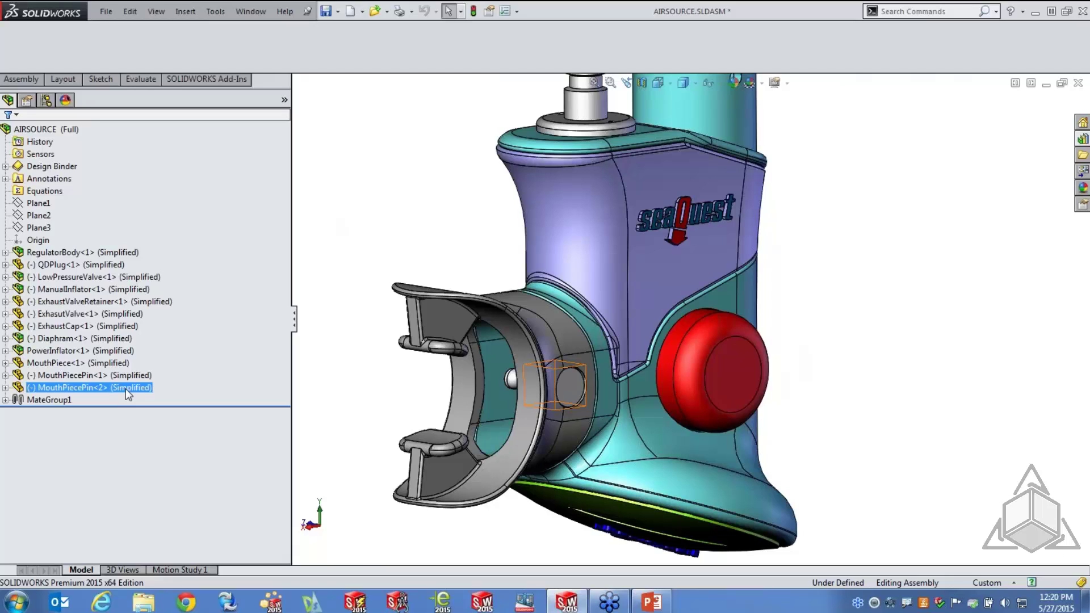
click(363, 193)
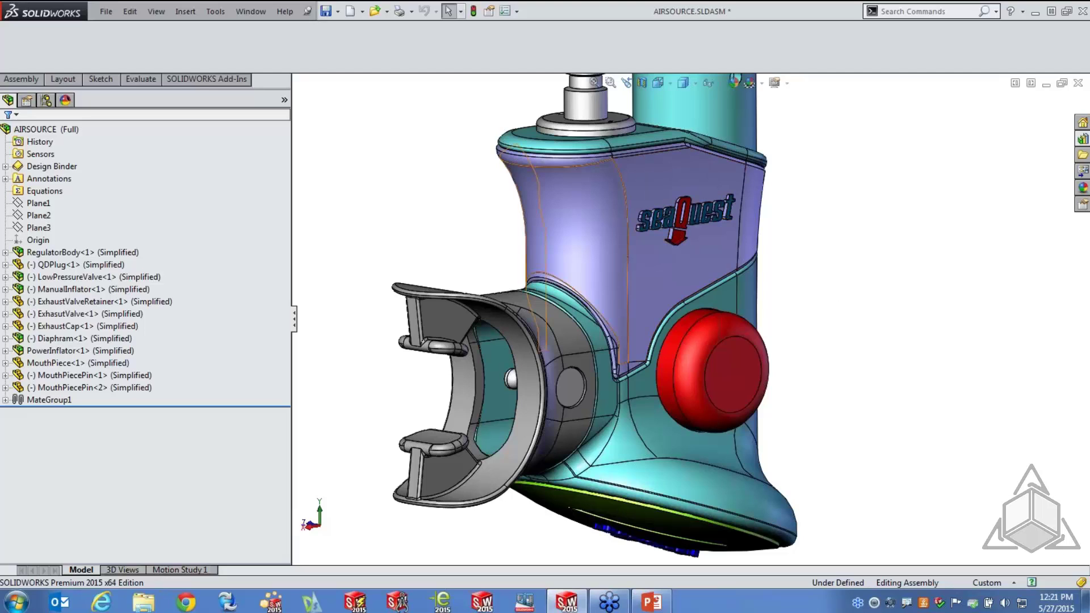
drag(294, 159, 171, 152)
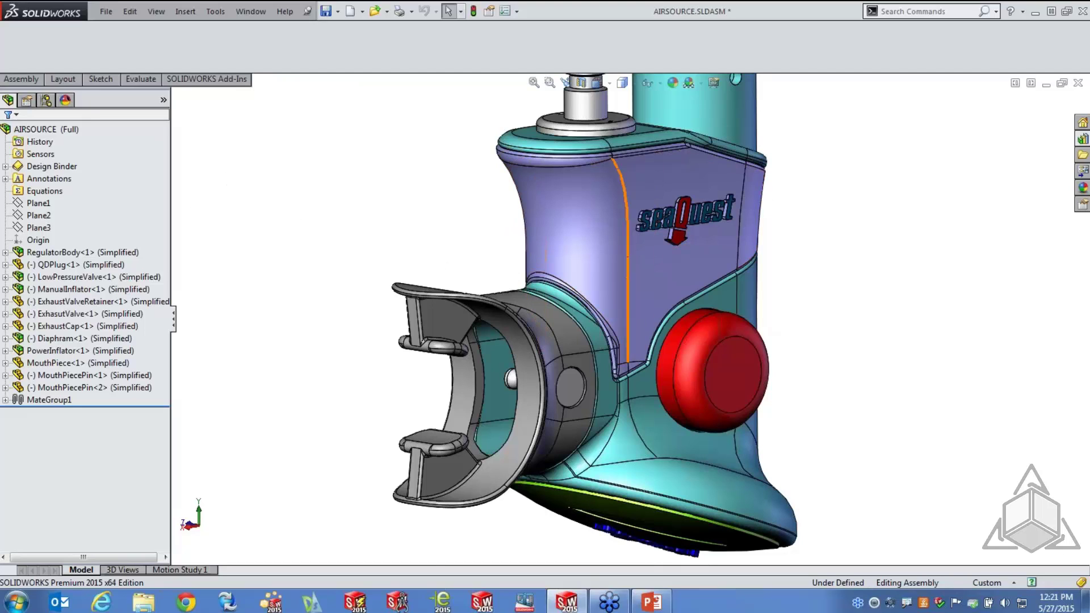
- Make Full the active configuration of AIRSOURCE in the ConfigurationManager
click(135, 387)
click(47, 100)
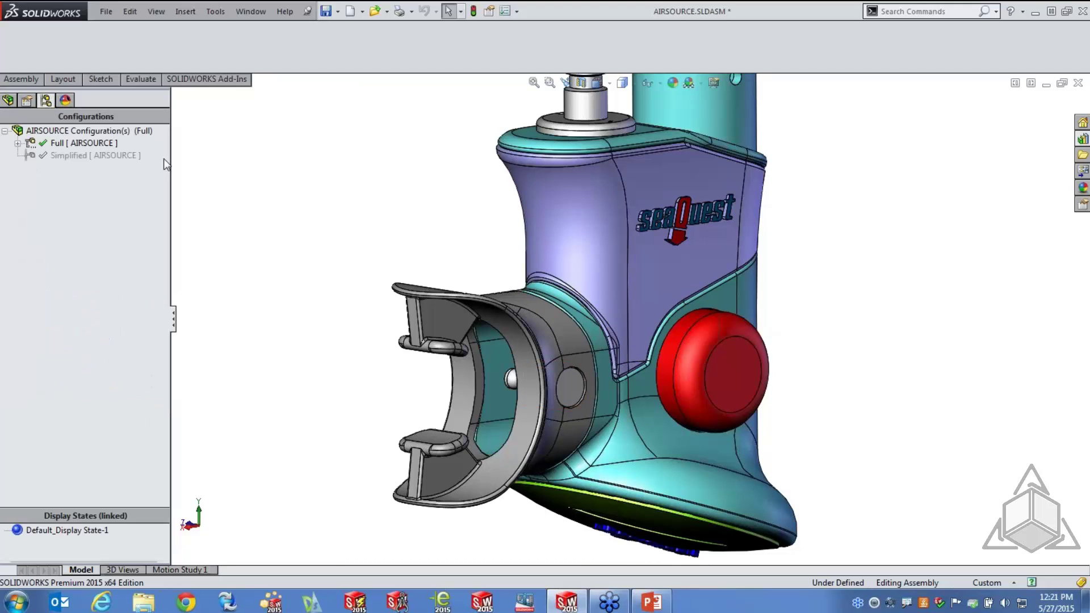
double_click(79, 154)
click(75, 143)
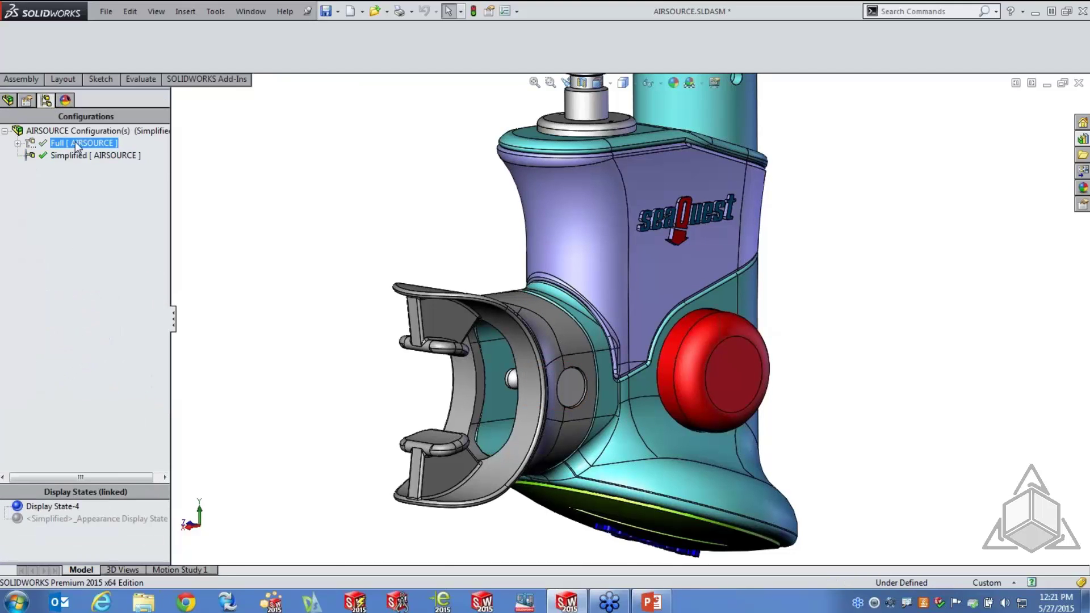
double_click(75, 142)
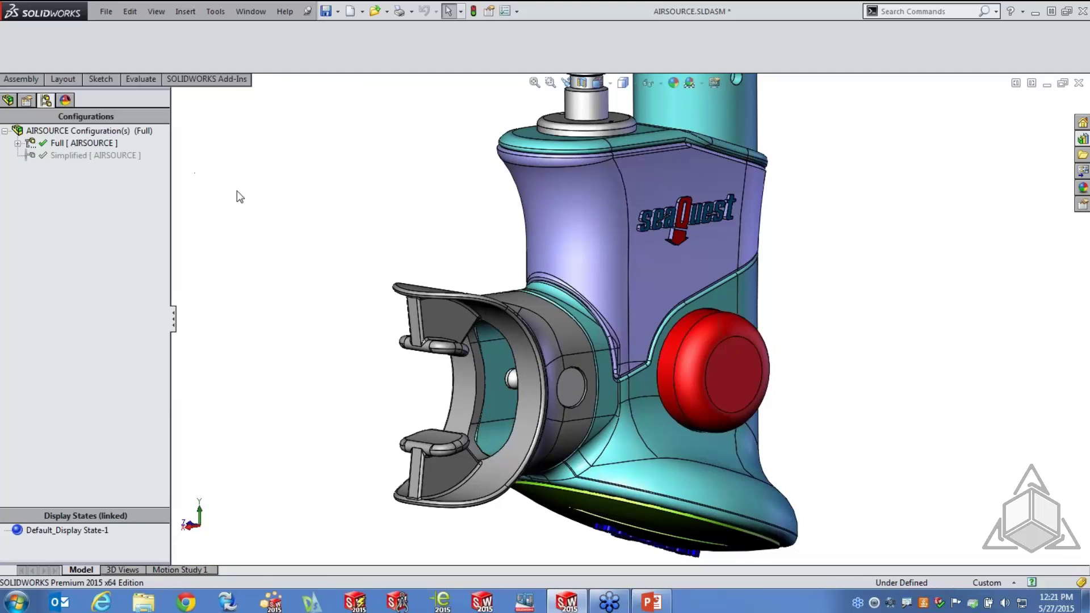
- Close the assembly without saving changes
click(1079, 83)
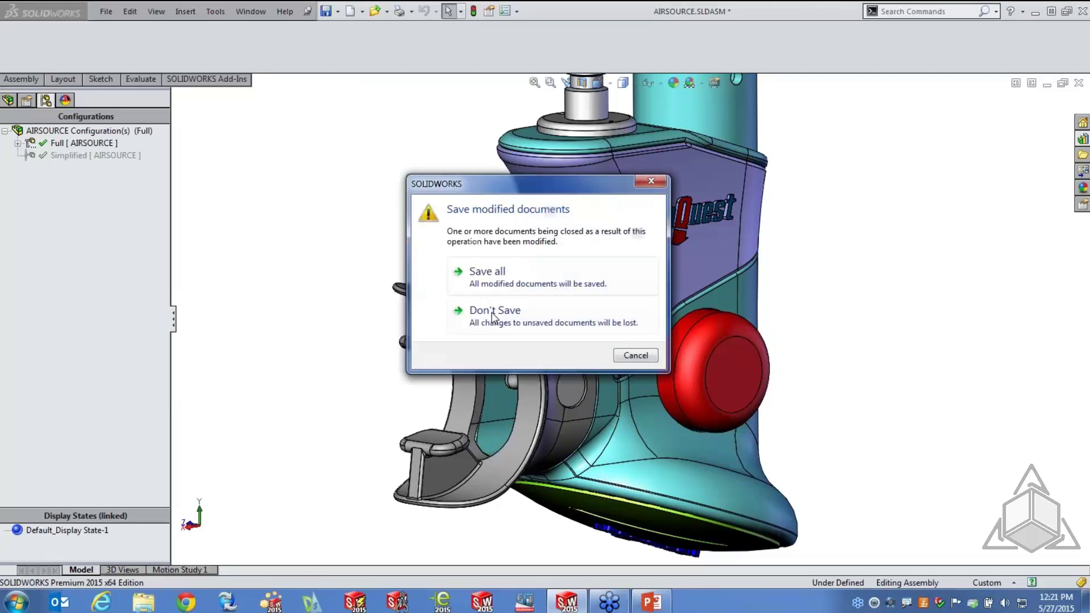
click(469, 323)
click(106, 13)
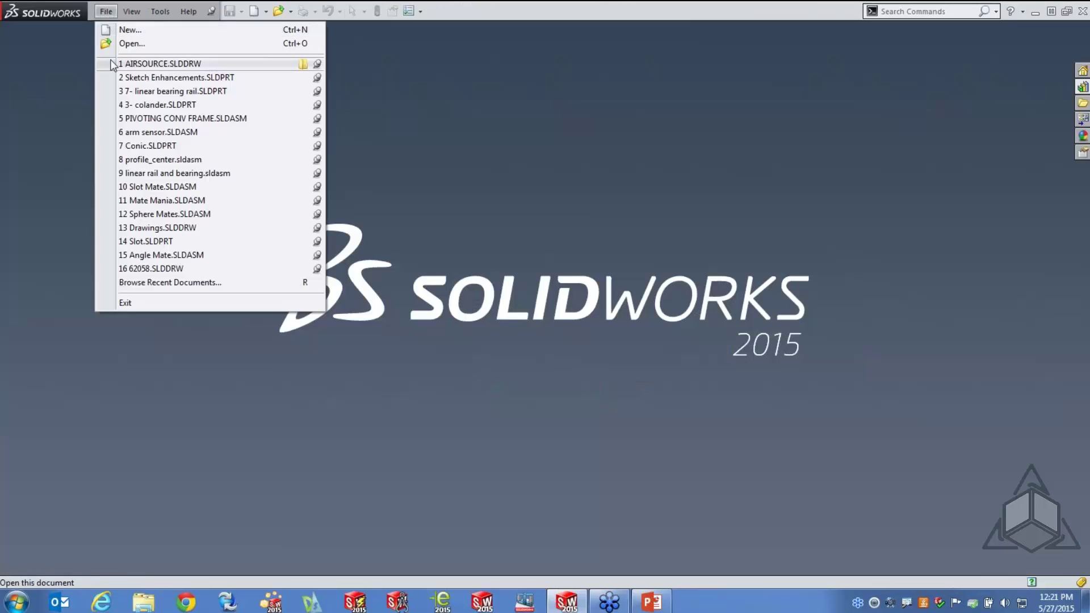
- Reopen AIRSOURCE.SLDASM in Full and cut it with a section view on a plane
click(122, 42)
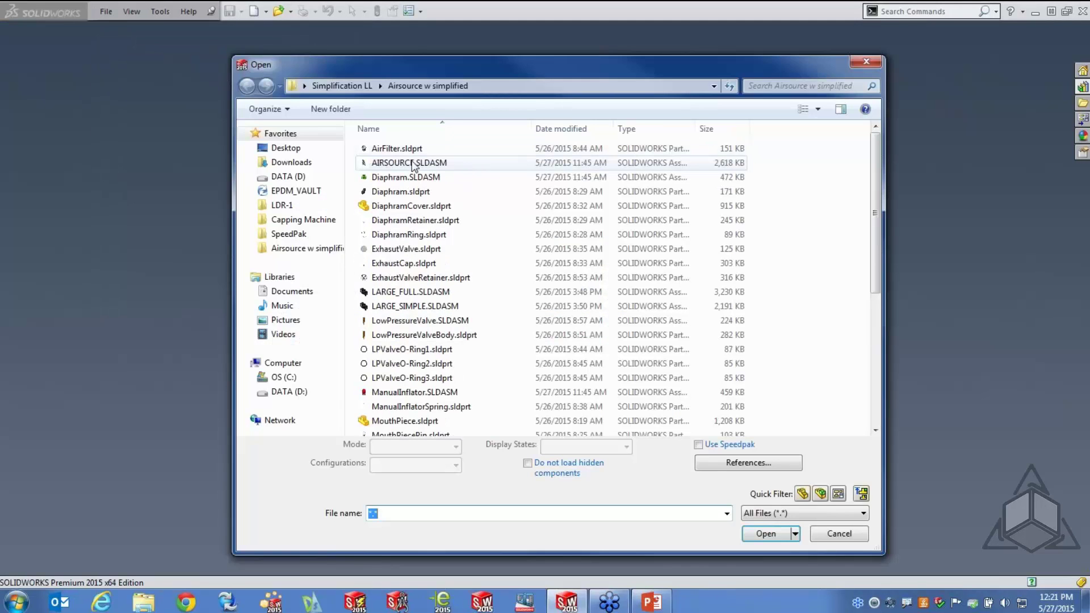
double_click(404, 263)
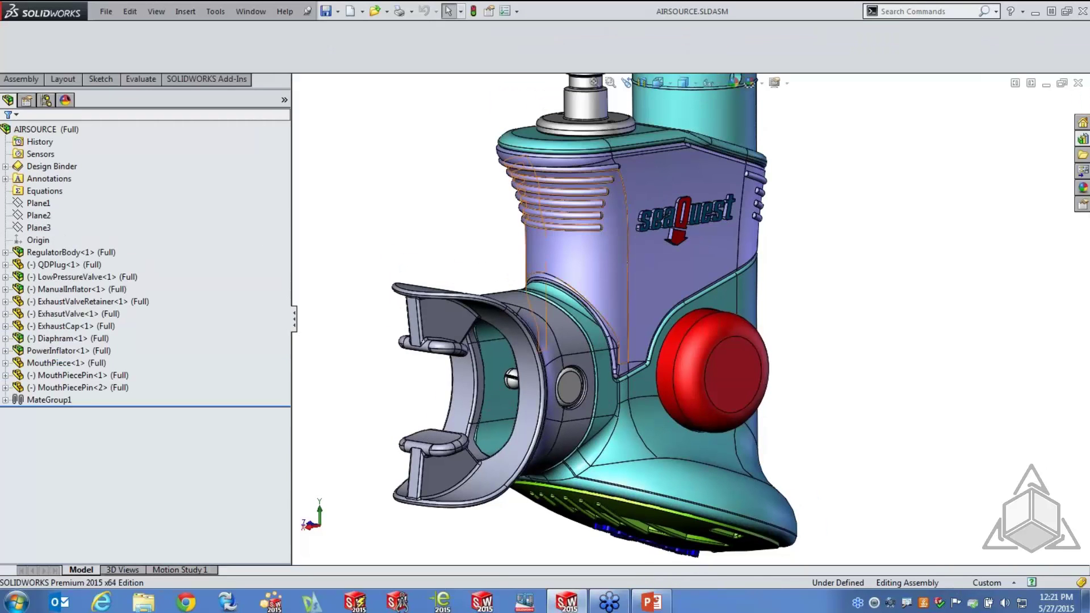
click(638, 83)
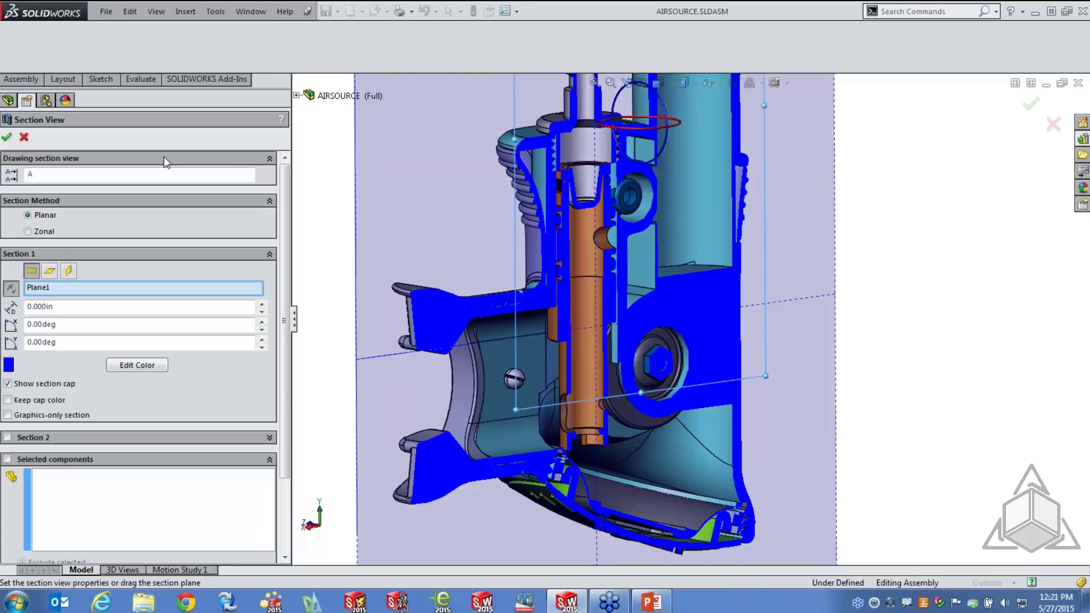
click(68, 271)
click(6, 137)
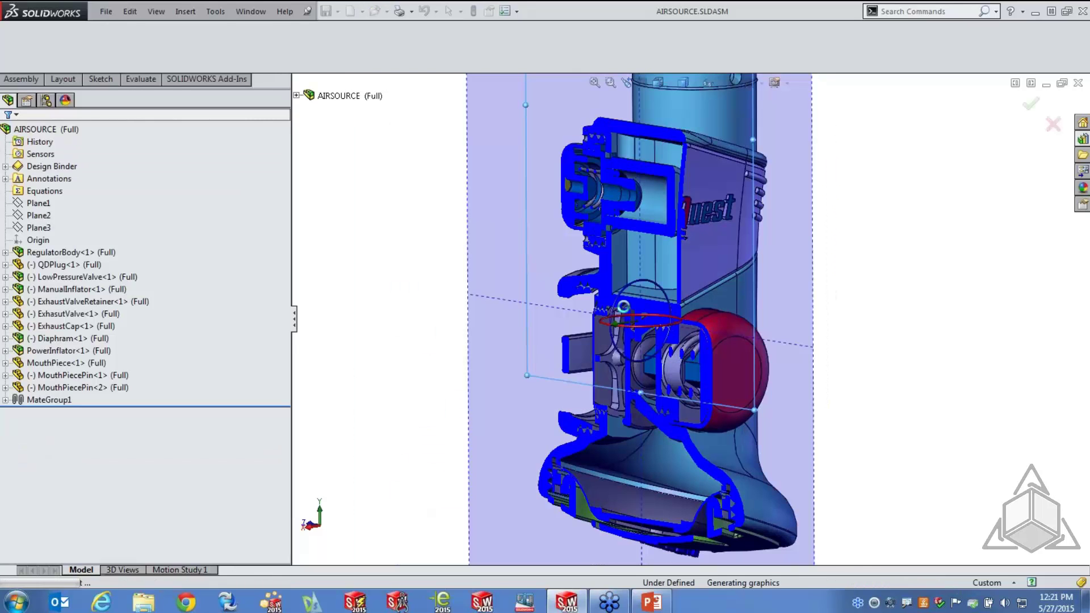
- Zoom around the Full cross-section, then turn the section view off
scroll(624, 312, down, 5)
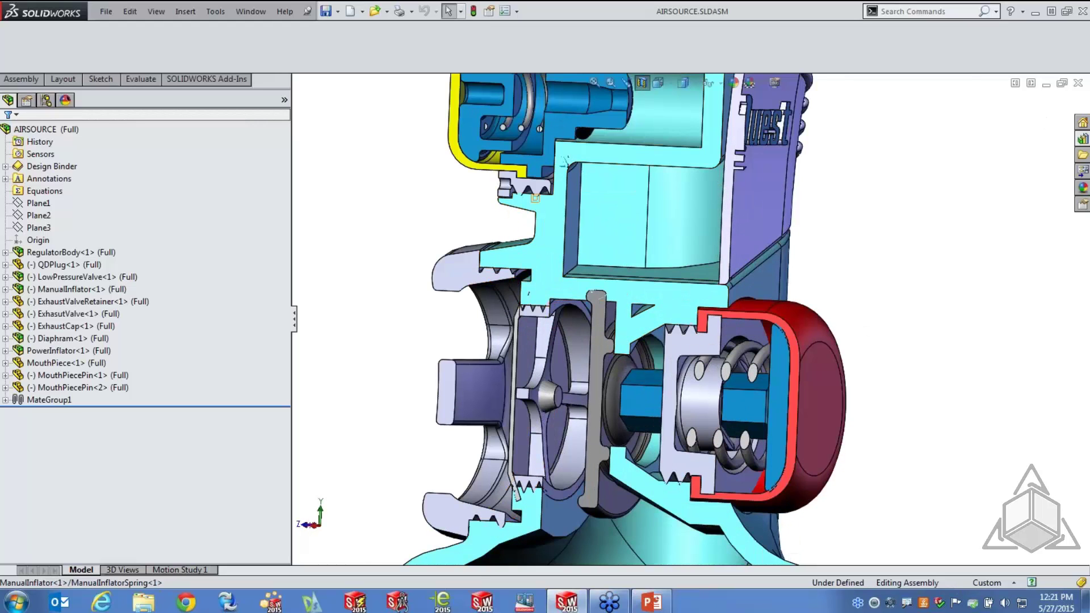
scroll(843, 289, up, 5)
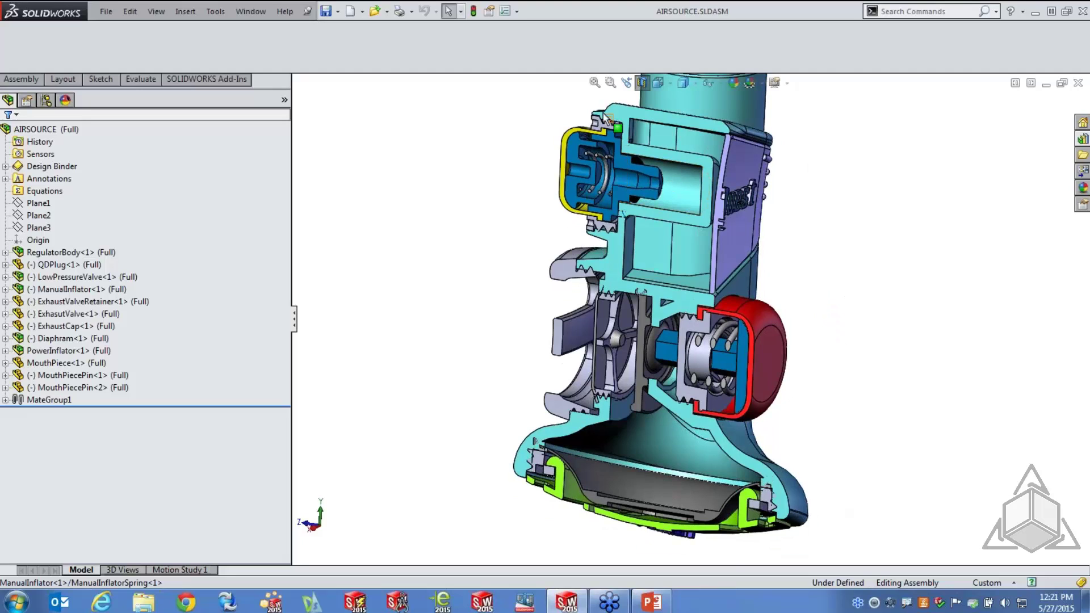
click(642, 83)
click(46, 99)
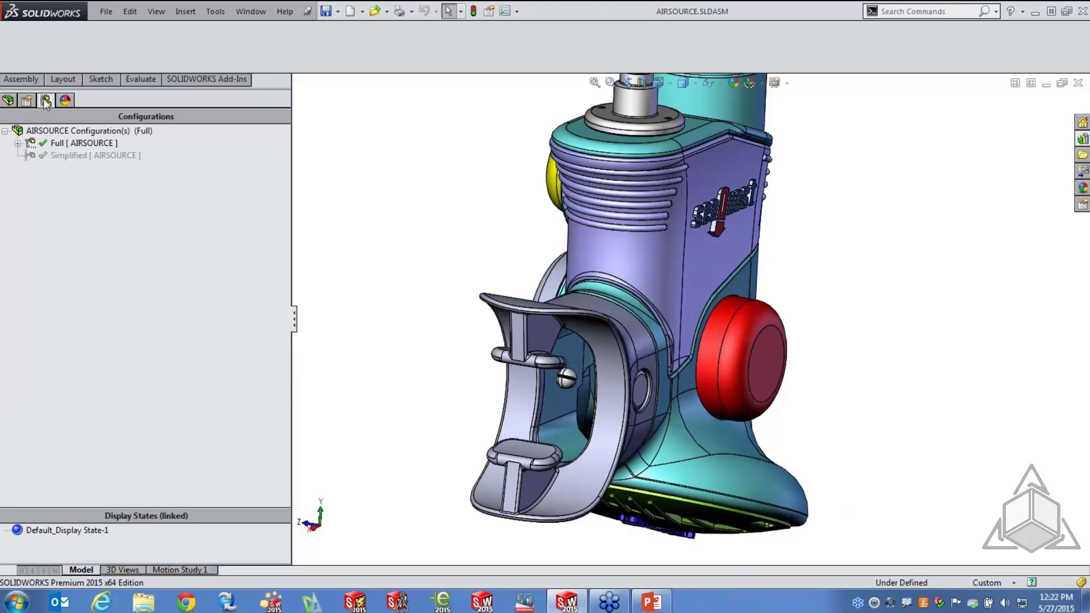
- Activate Simplified, view its section for comparison, then remove the cut
click(53, 157)
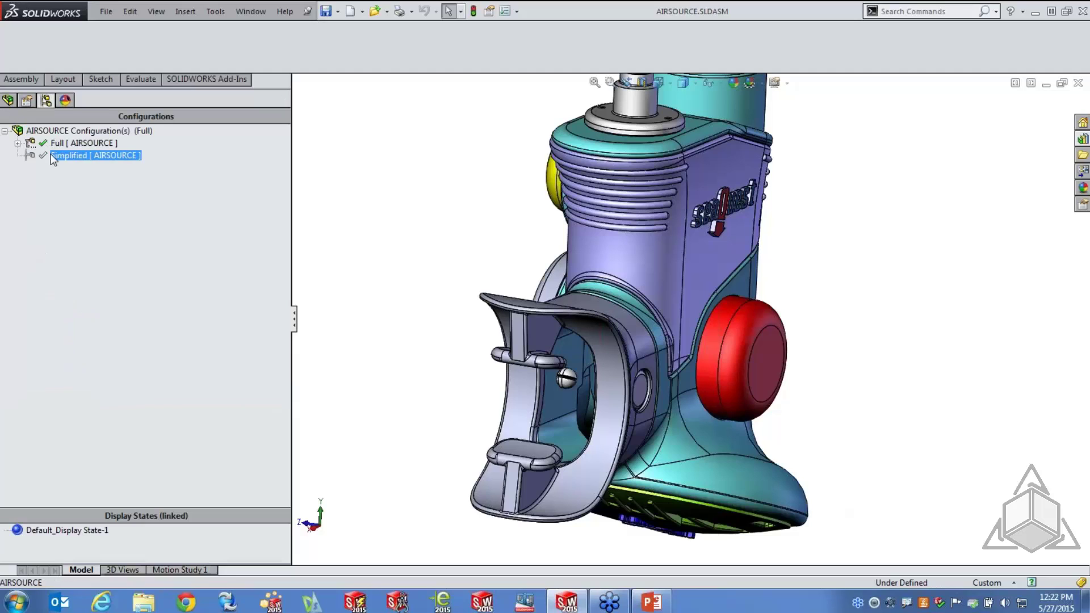
click(643, 83)
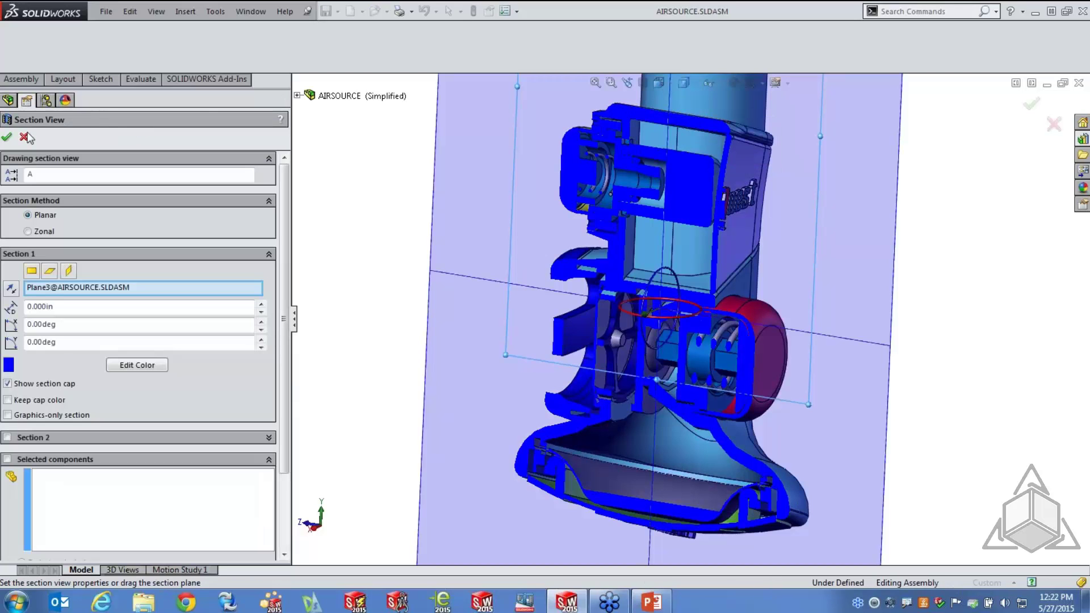
click(10, 134)
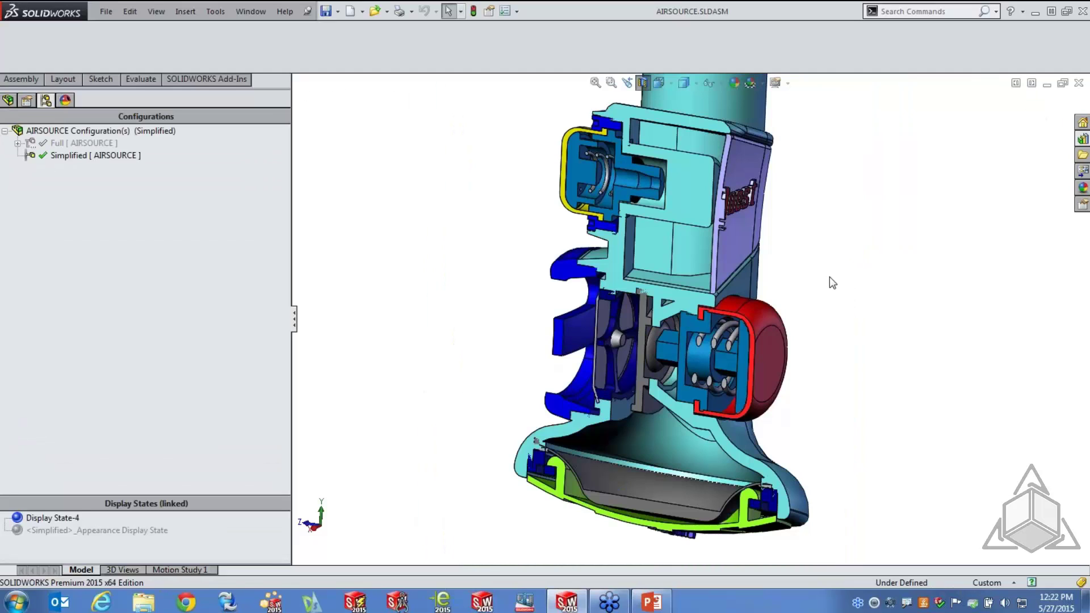
click(642, 83)
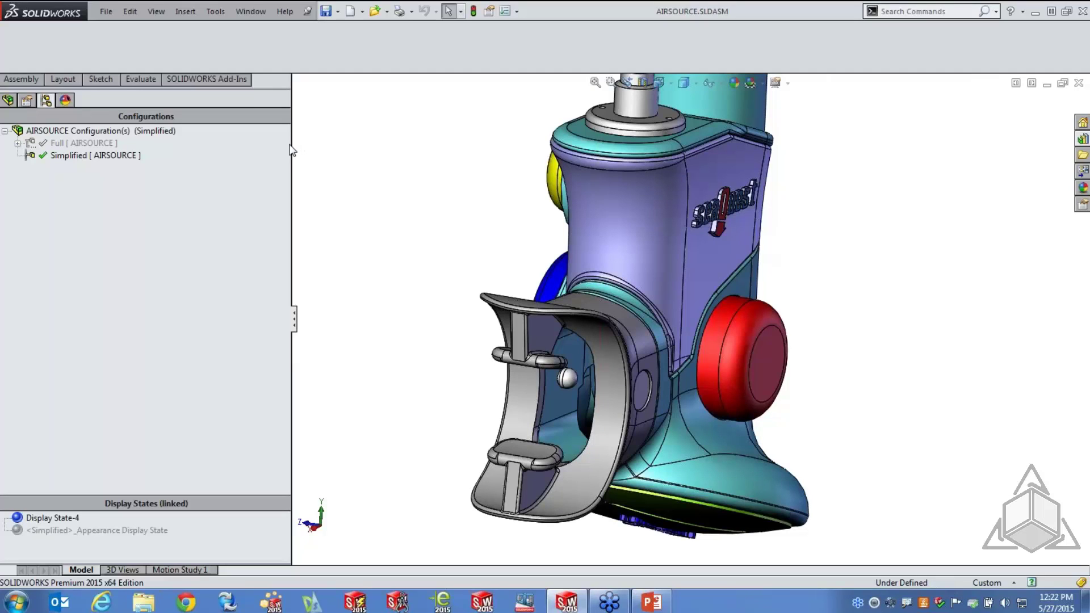
- Widen the model view, then orbit and zoom to face the seaQuest logo side
drag(292, 142, 182, 141)
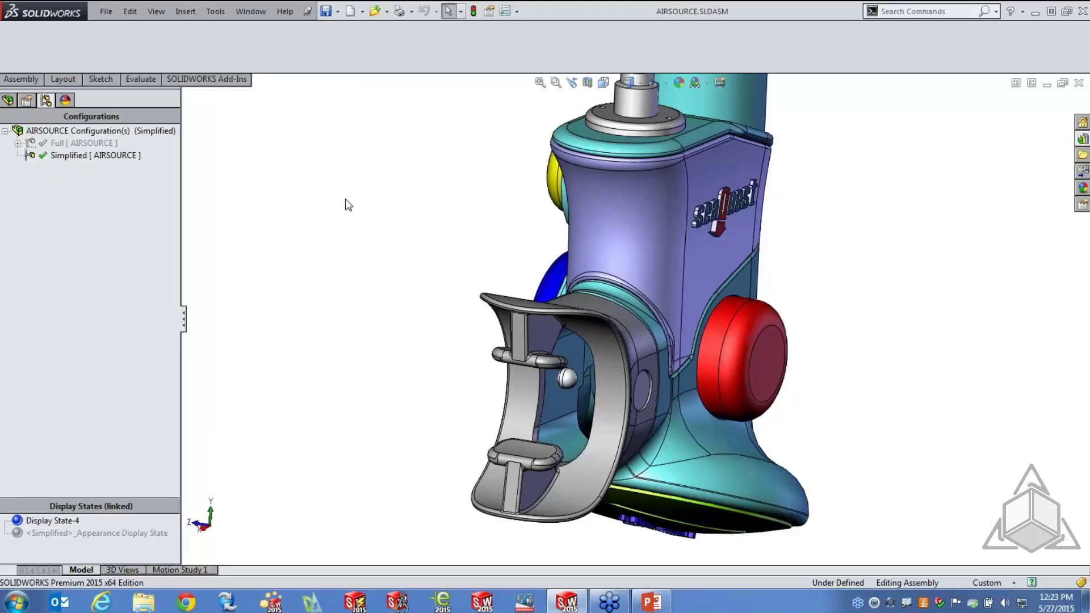
middle_drag(540, 262, 526, 255)
scroll(533, 273, down, 2)
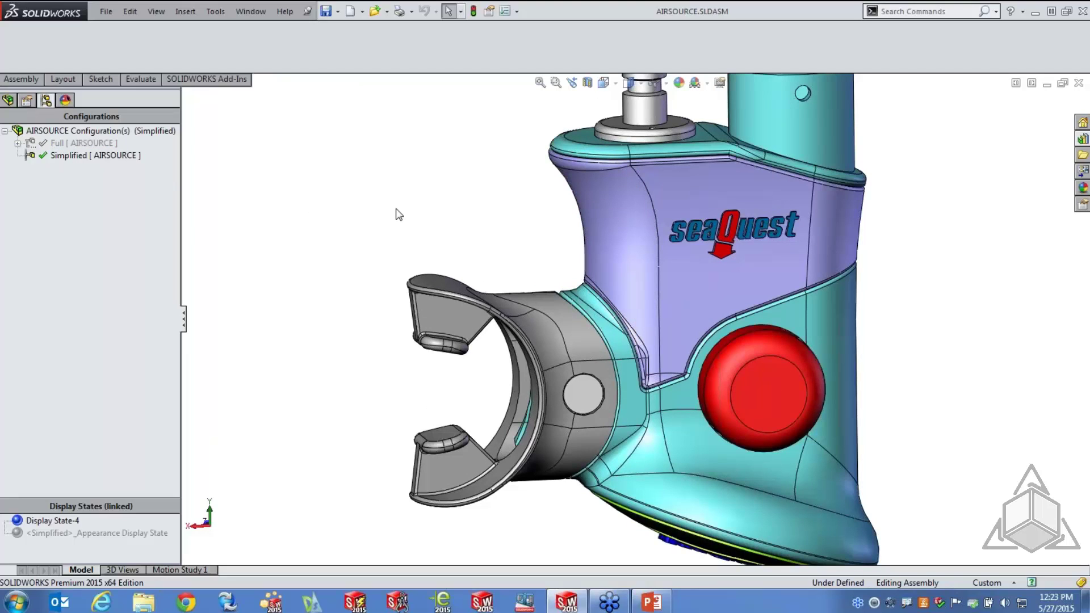
click(215, 12)
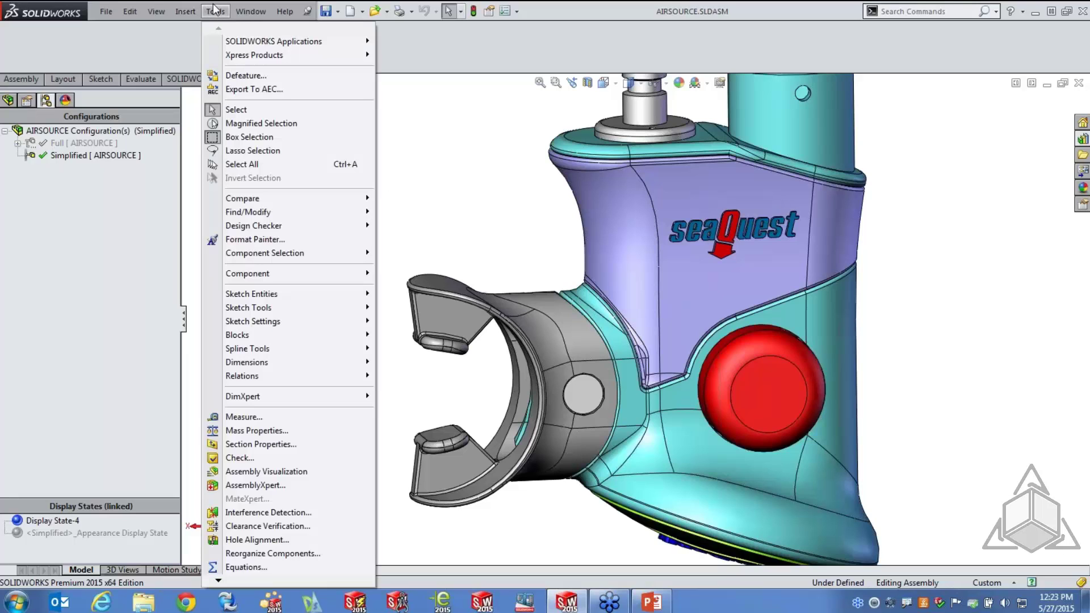
- Open Assembly Visualization and widen its panel to show full names, quantities and triangle counts
click(302, 472)
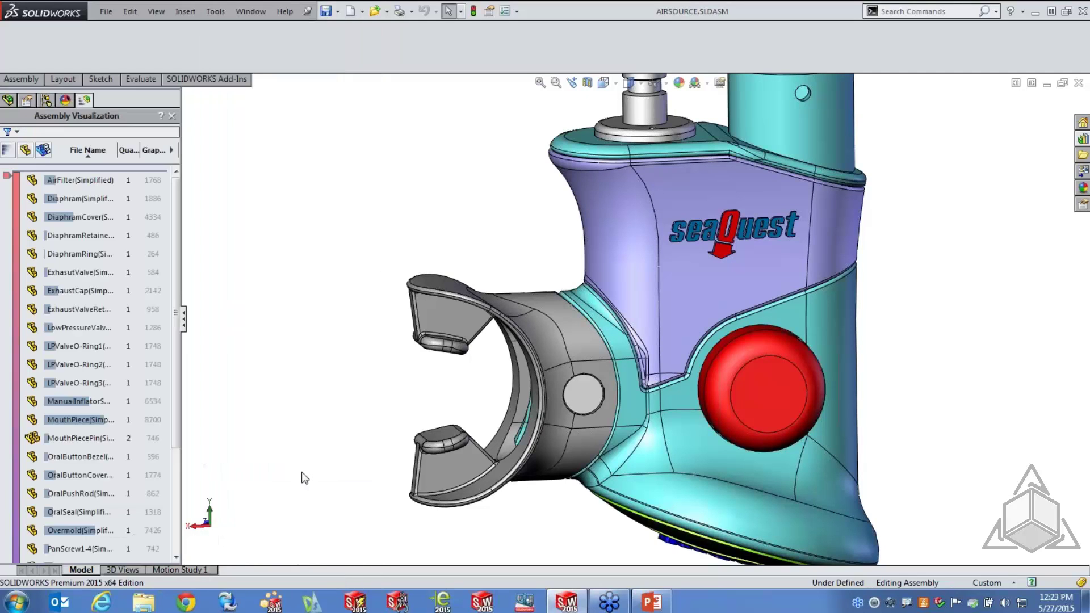
drag(183, 194, 288, 188)
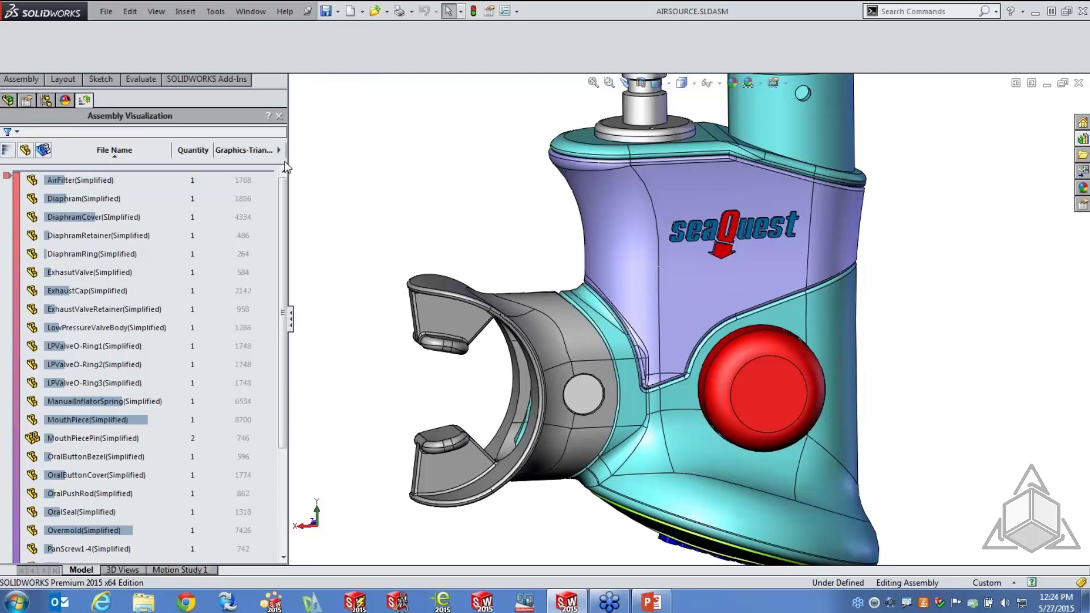
drag(292, 168, 375, 167)
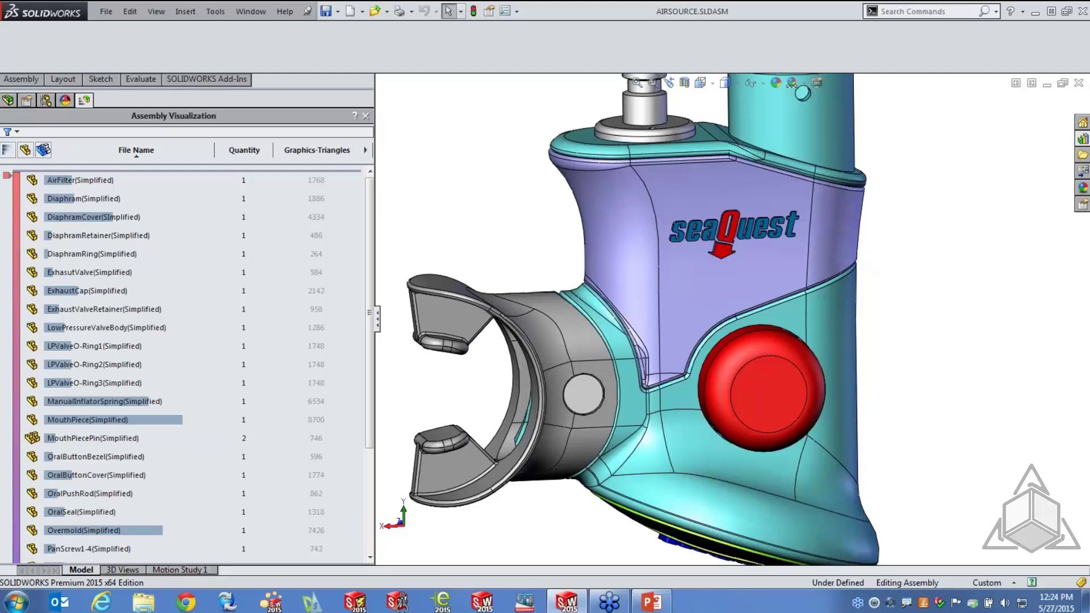
- Sort by Graphics-Triangles largest first, then highlight and deselect RegulatorBody at 10666
click(316, 151)
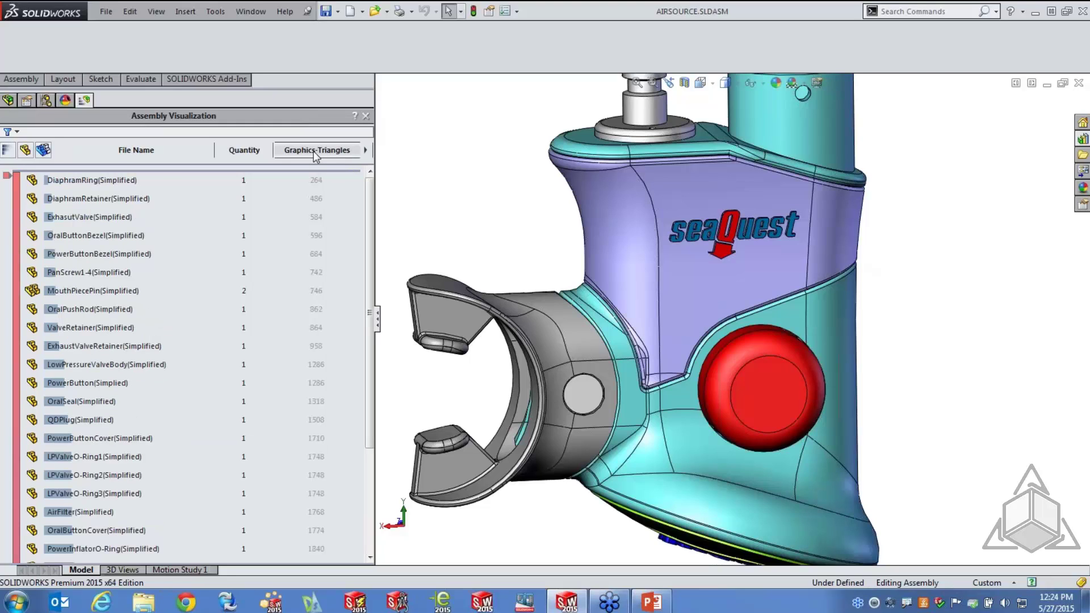
click(313, 151)
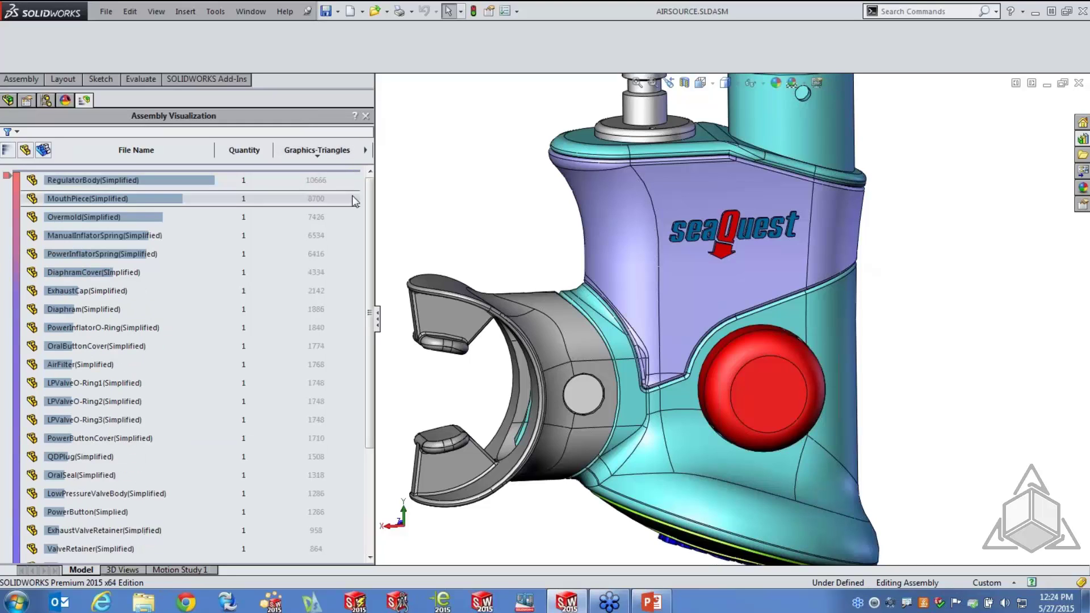
click(120, 180)
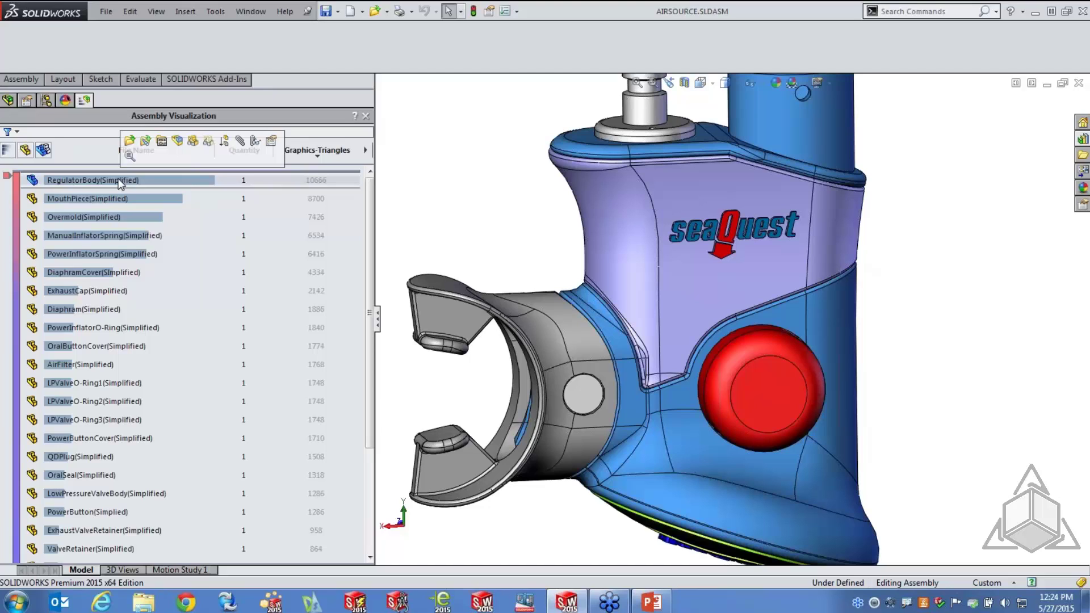
click(437, 196)
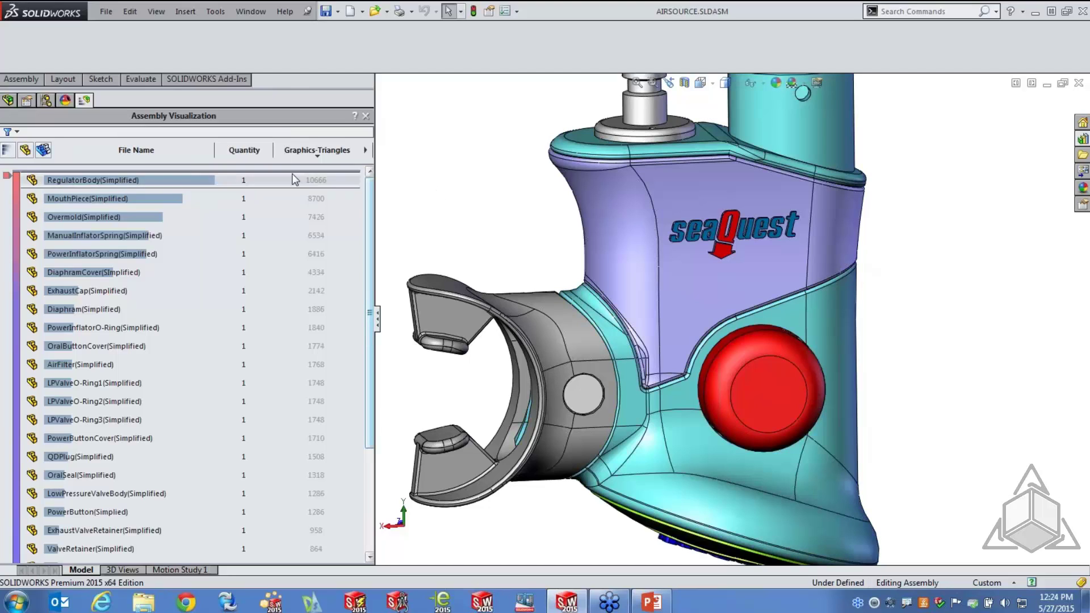
click(127, 180)
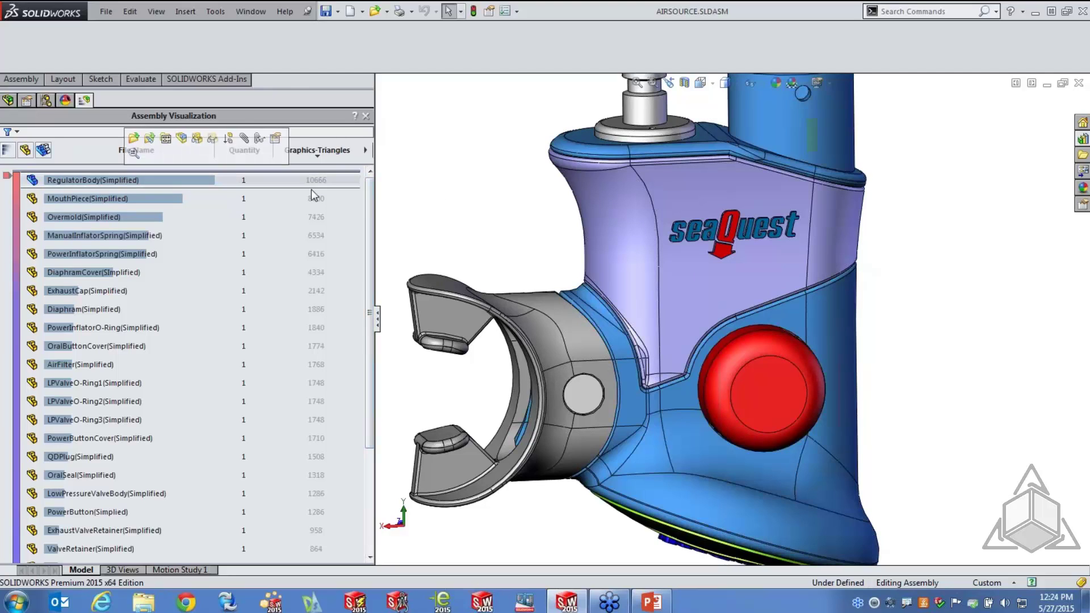
click(435, 143)
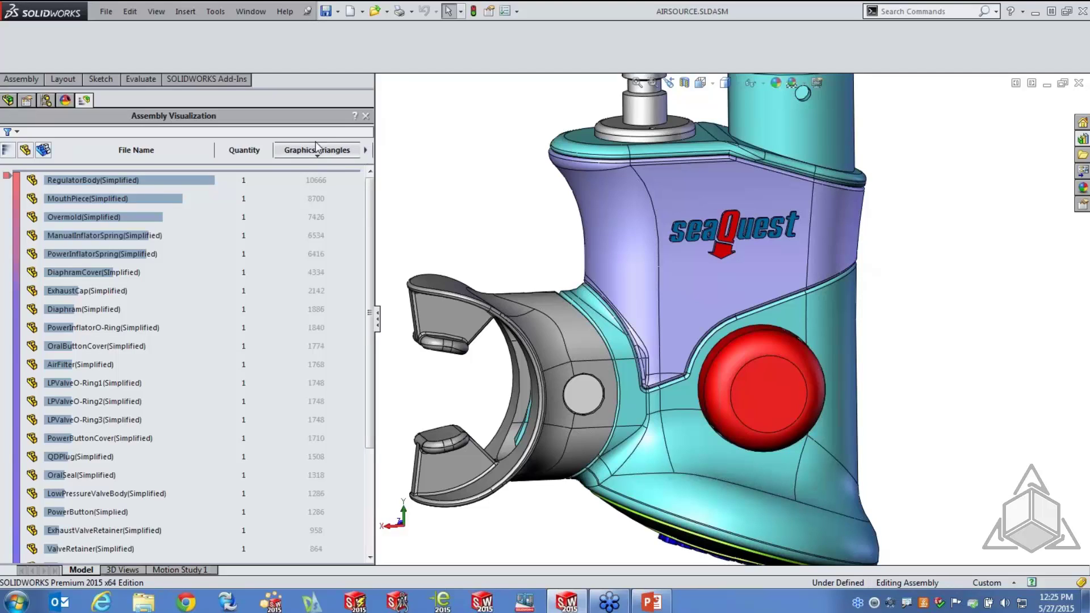
- Browse column properties in the Custom Column setup, then cancel it
right_click(344, 155)
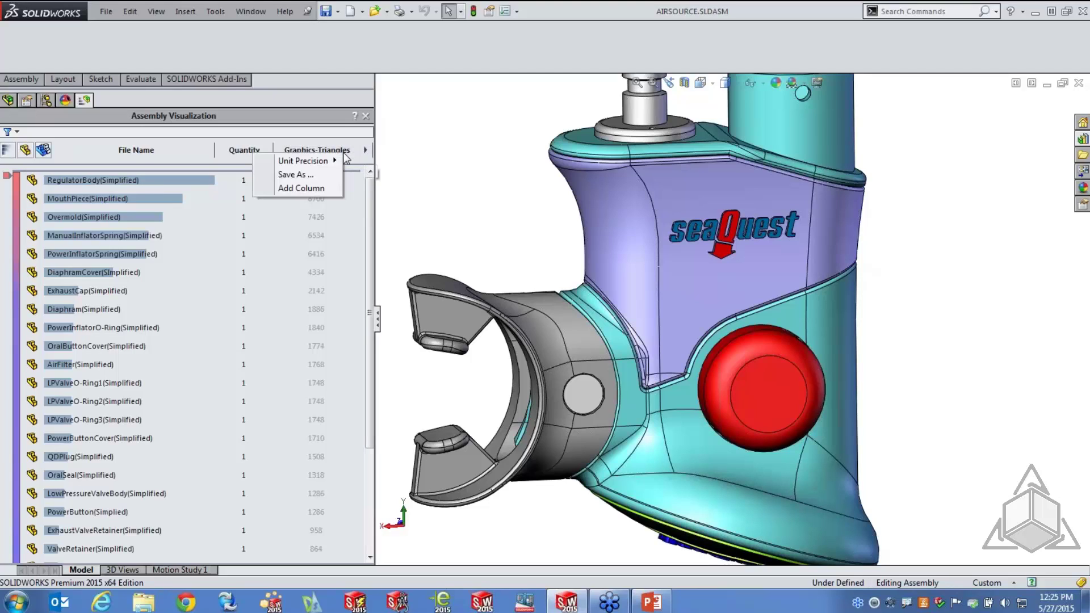
click(366, 150)
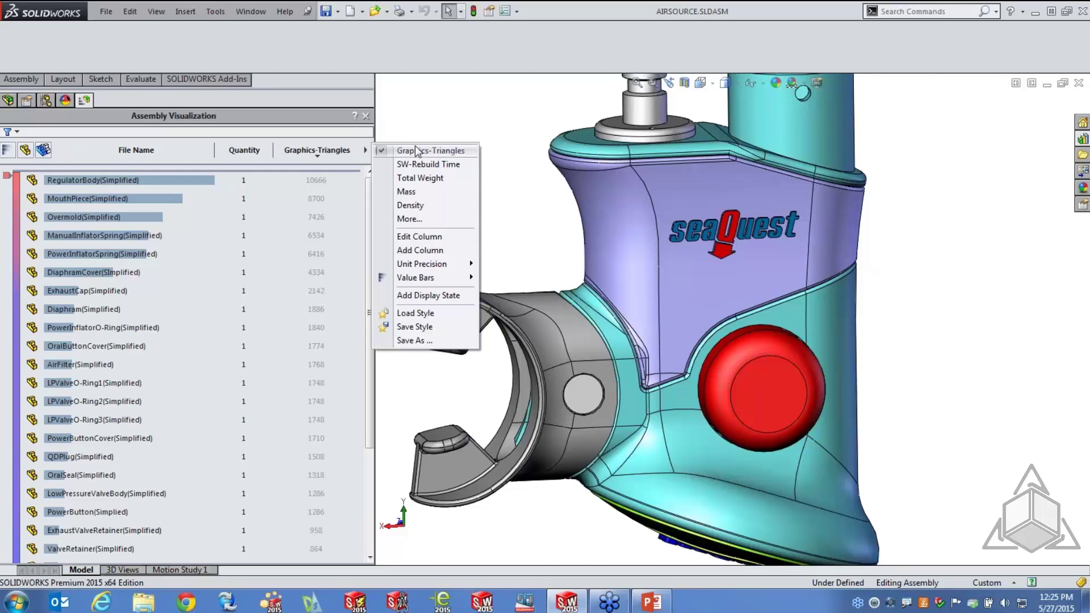
click(407, 221)
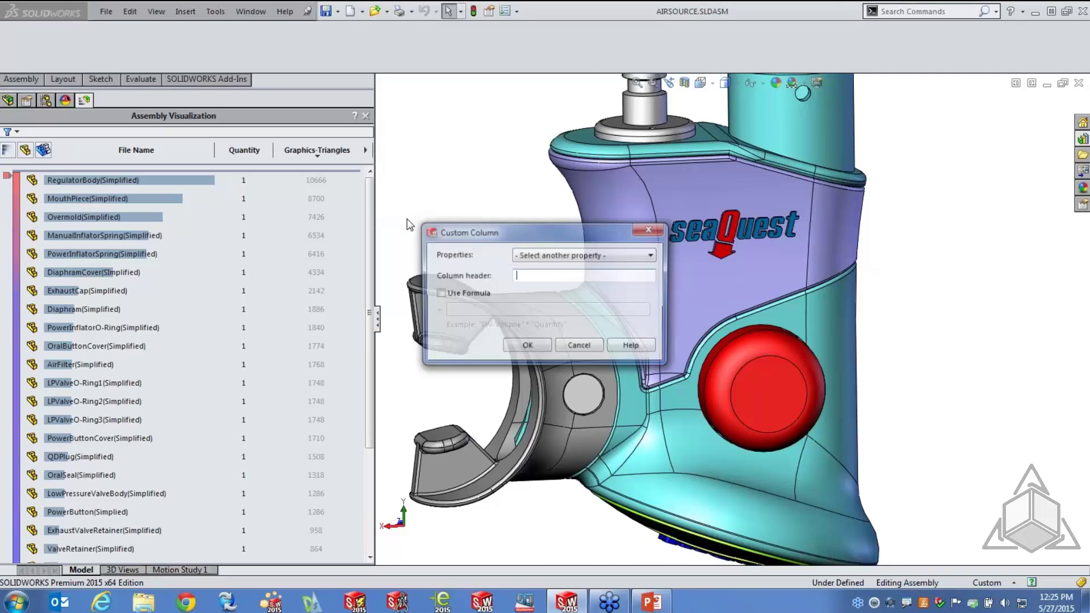
click(651, 257)
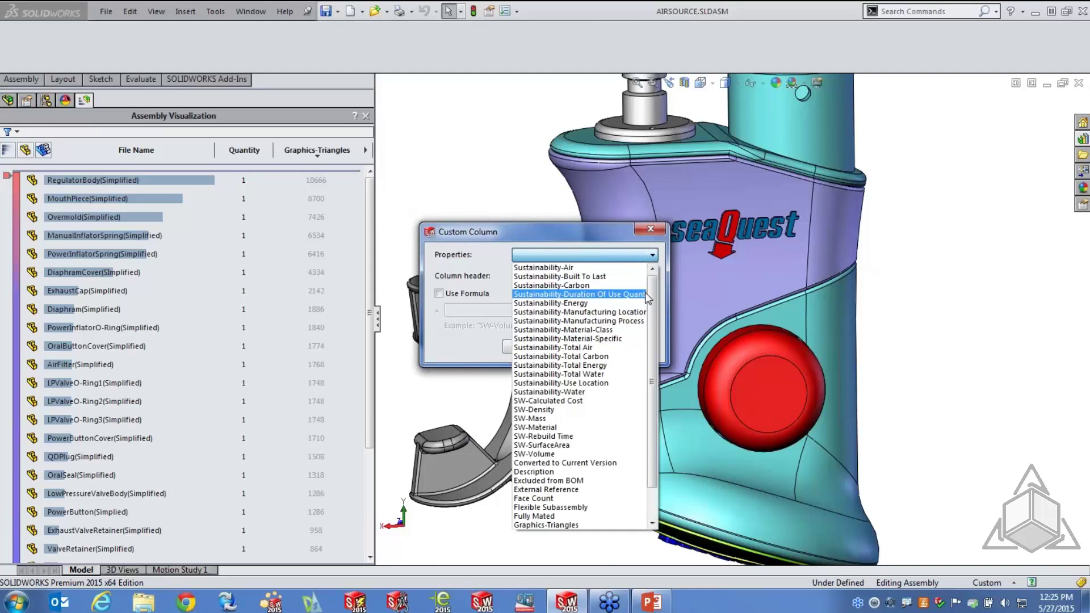
drag(651, 297, 654, 328)
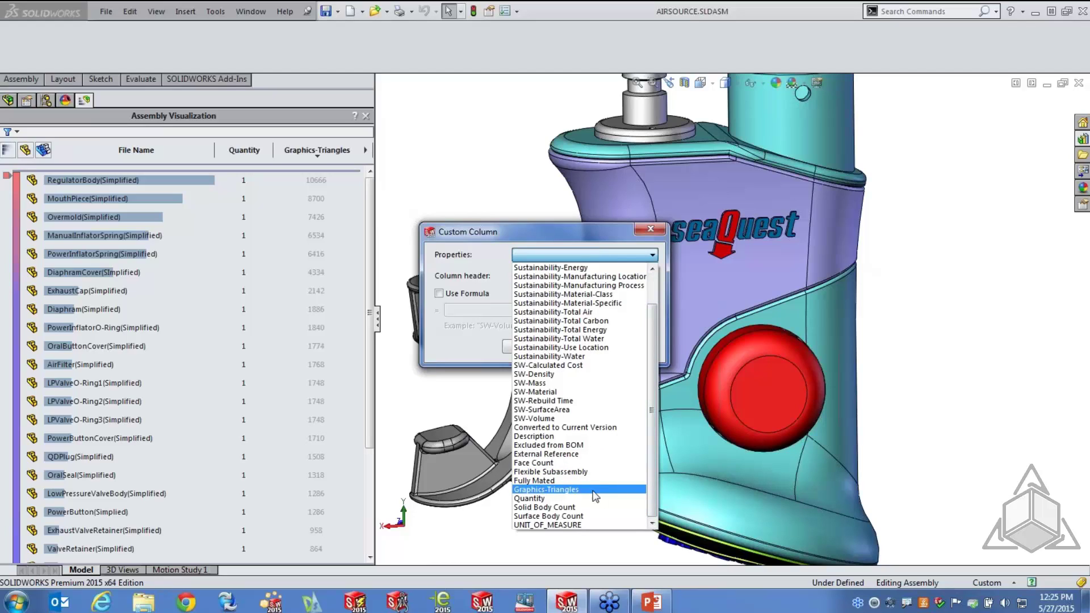
click(653, 230)
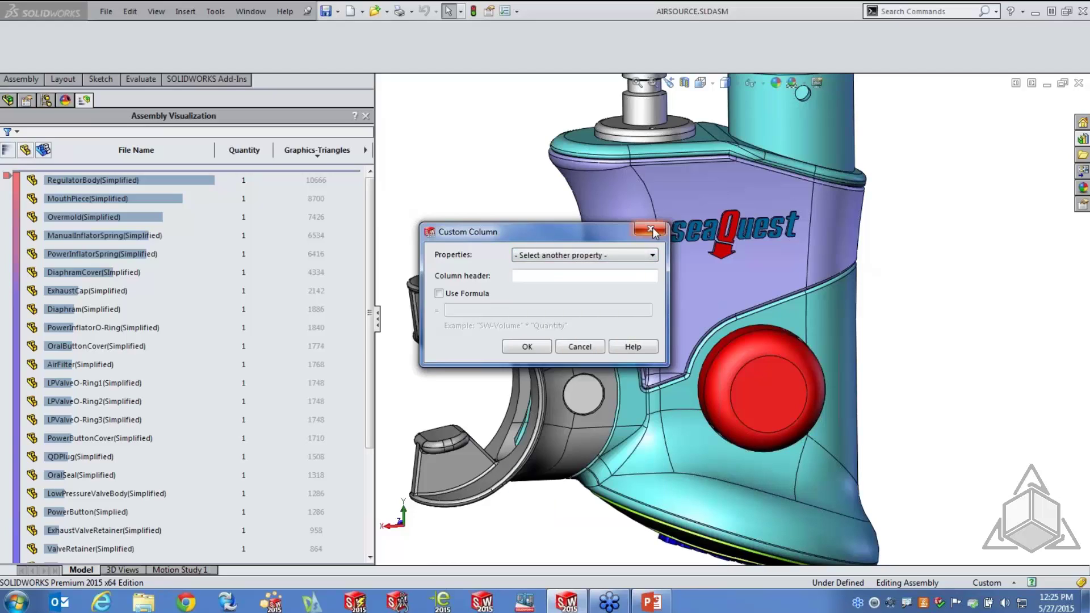
click(651, 230)
- Re-sort by triangle count, add the SW-Rebuild Time column, and widen the table
click(332, 149)
click(321, 154)
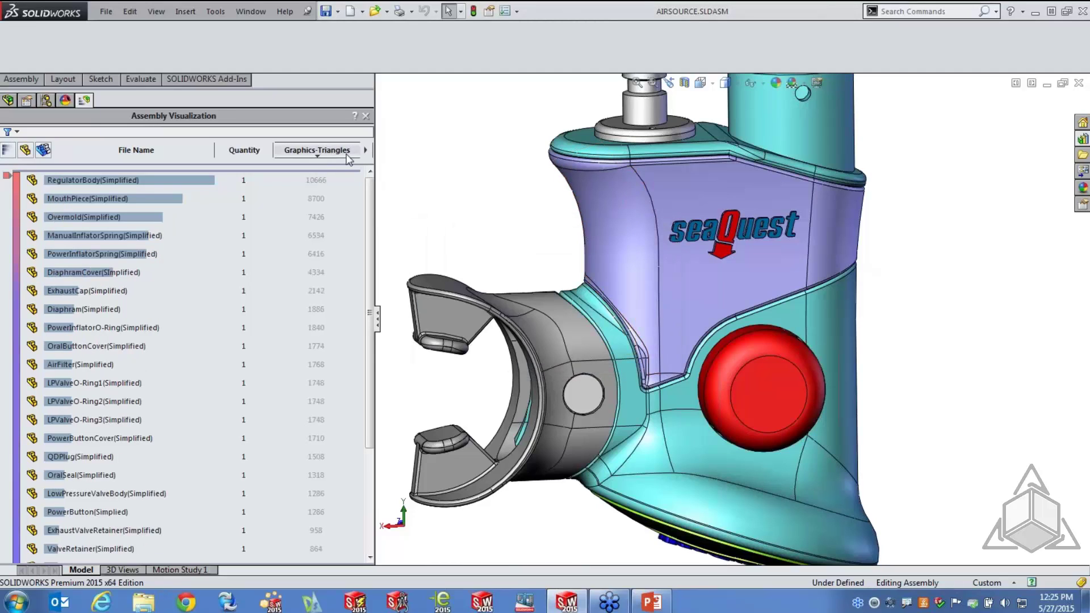
right_click(342, 152)
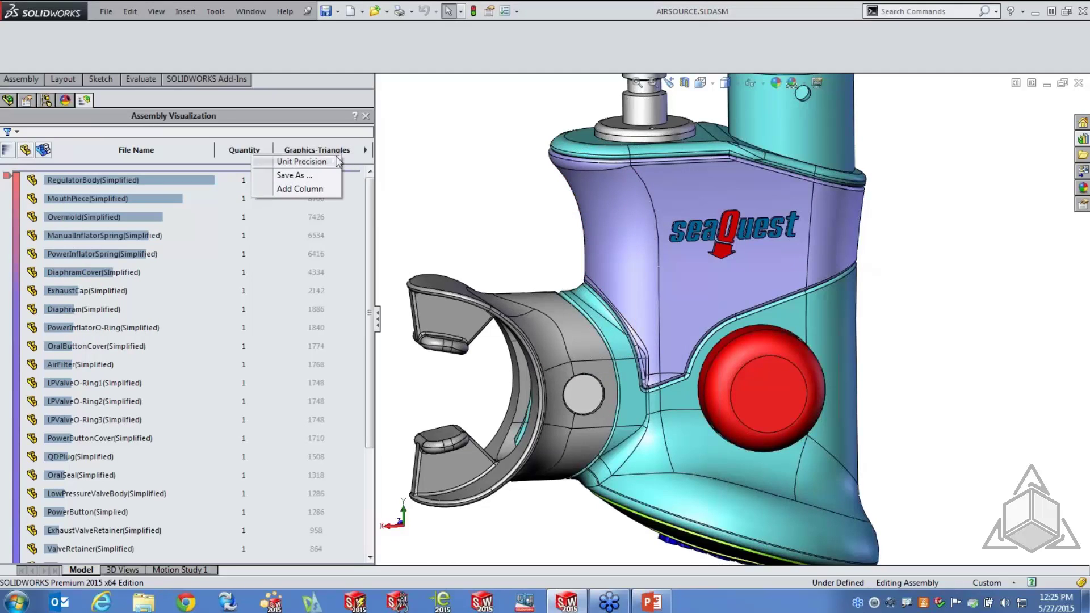
click(310, 189)
drag(374, 163, 483, 161)
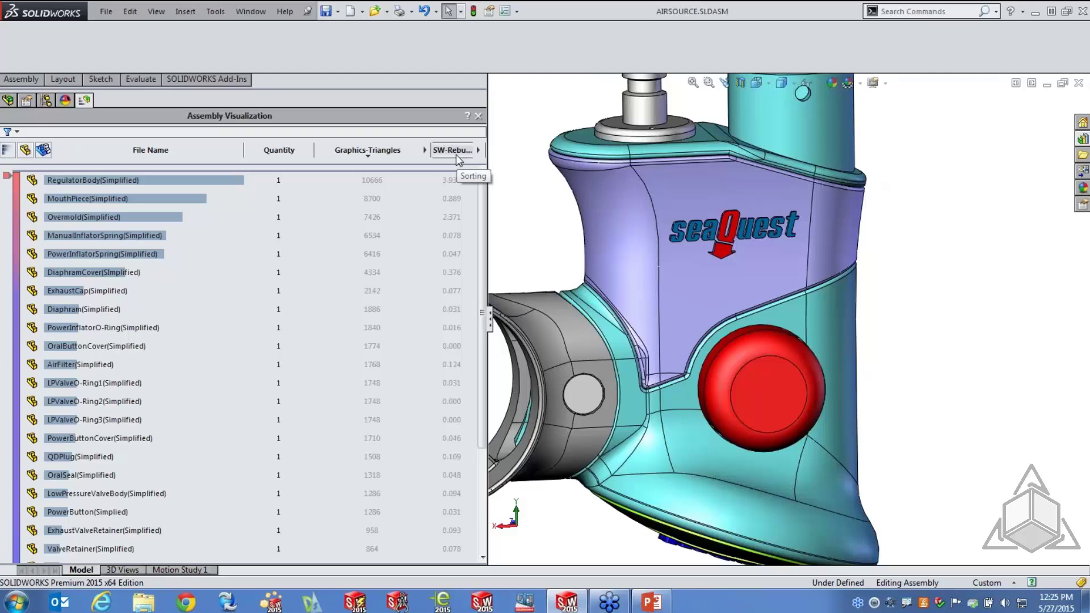
- Attempt an SW-Rebuild Time custom column, dismiss the duplicate-name warning, and cancel
click(477, 149)
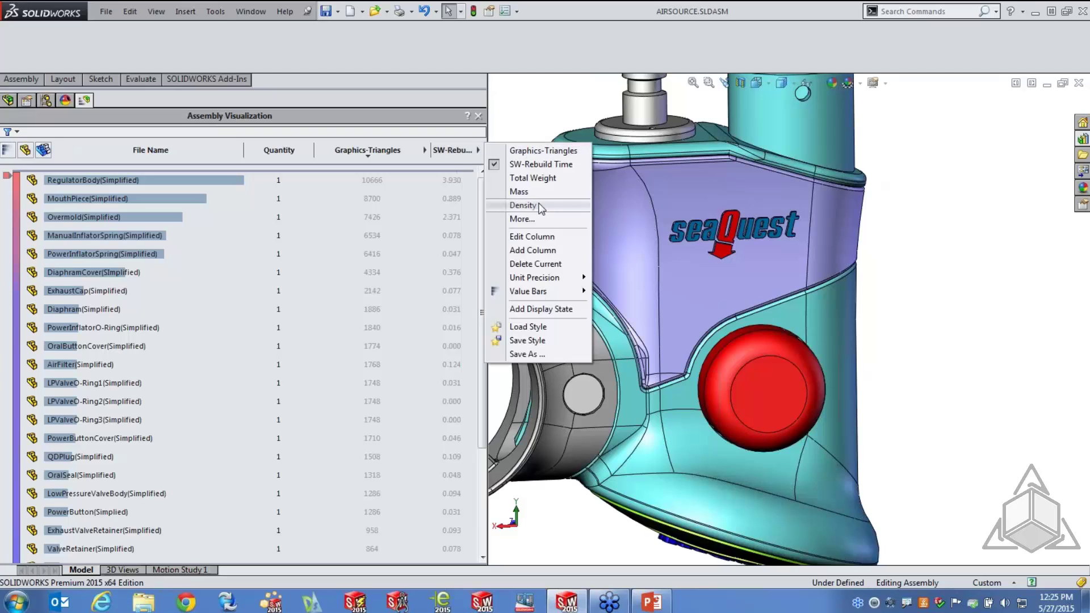
click(520, 219)
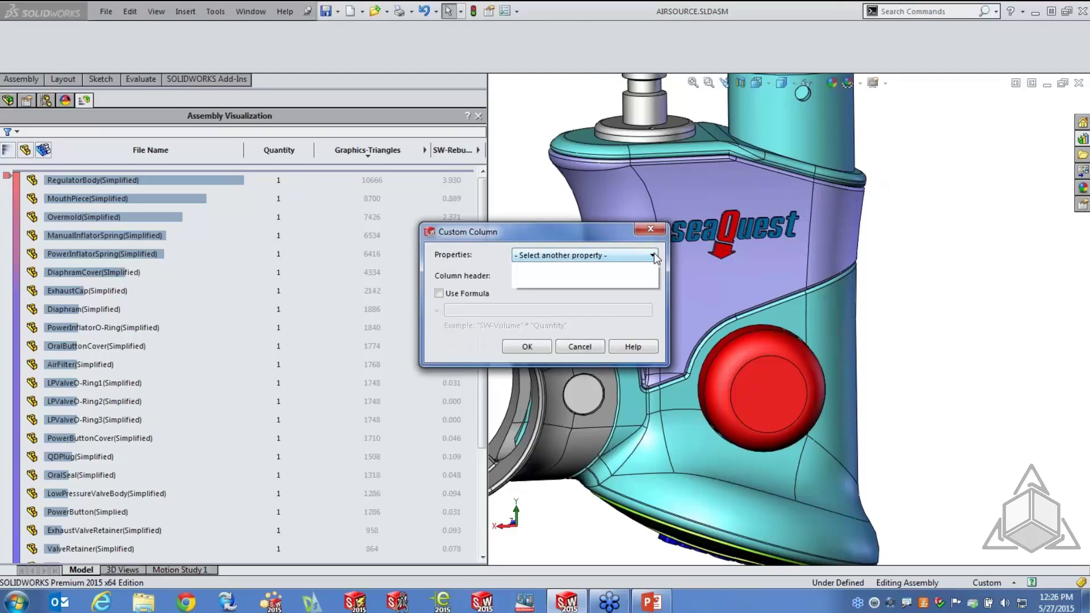
click(654, 255)
scroll(653, 329, down, 2)
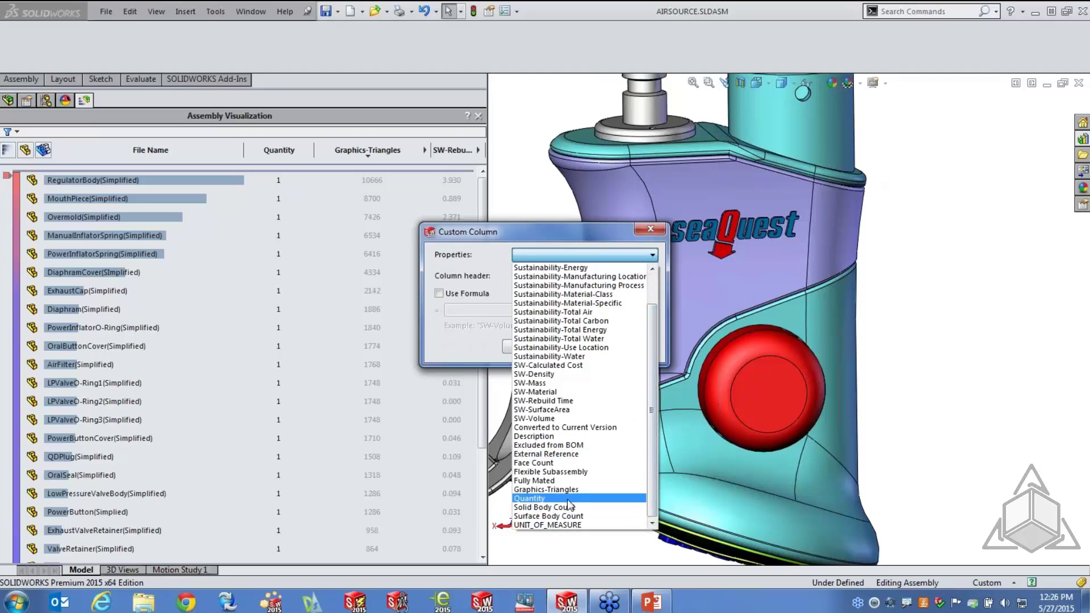
click(566, 401)
click(531, 352)
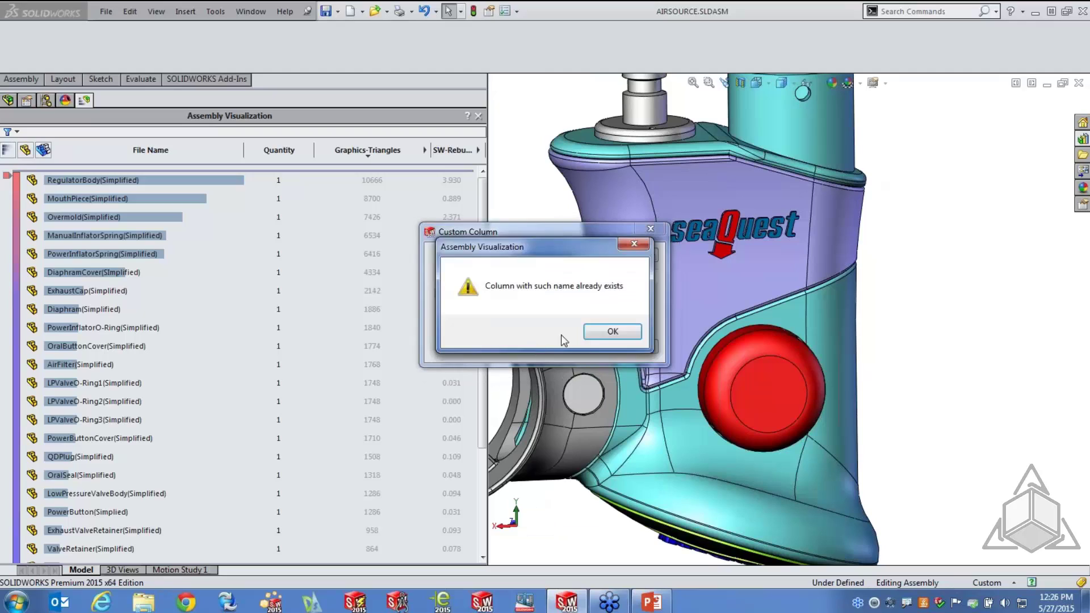
click(610, 334)
click(580, 347)
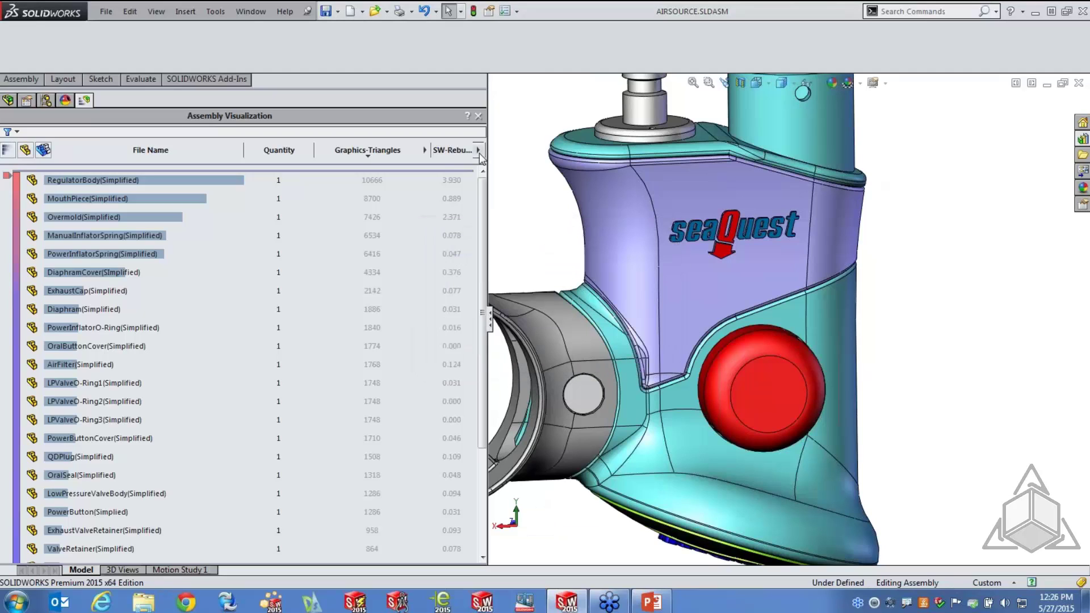
- Sort by rebuild time slowest first, then highlight and clear RegulatorBody at 3.930
click(453, 153)
click(453, 154)
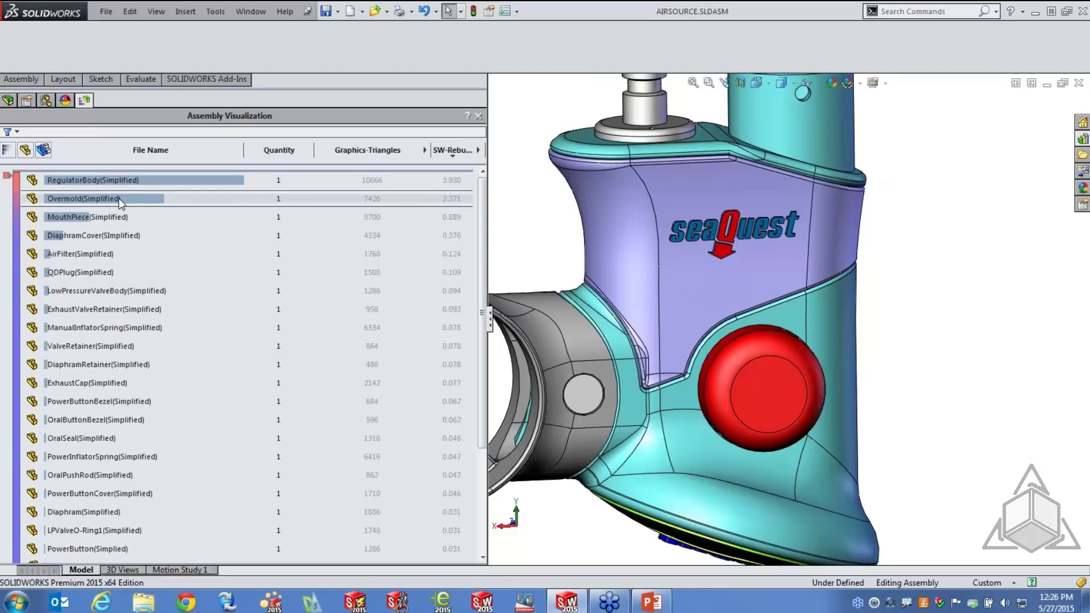
click(121, 178)
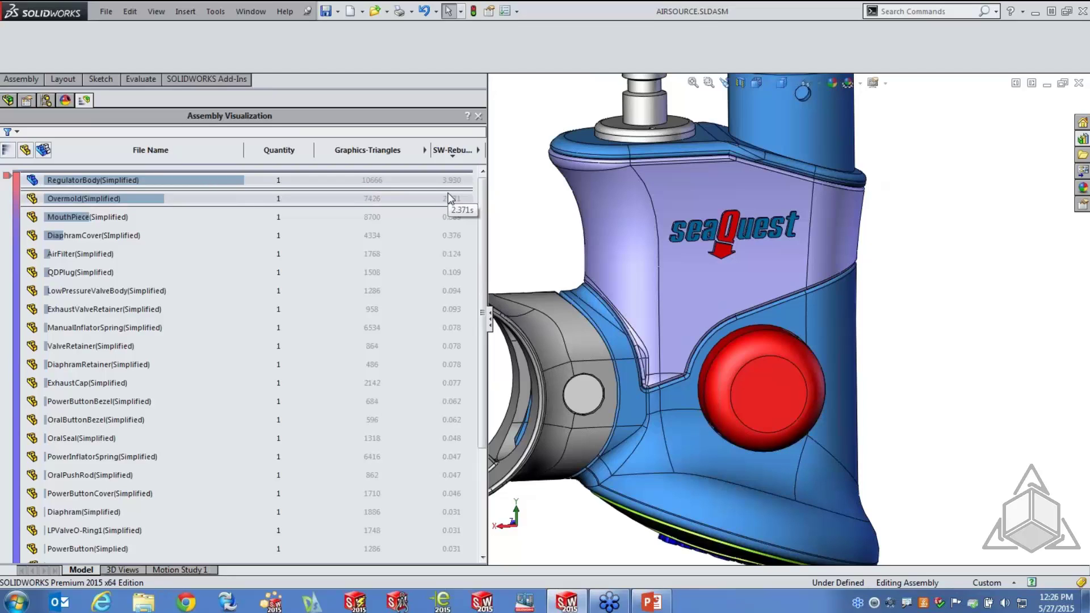
click(524, 222)
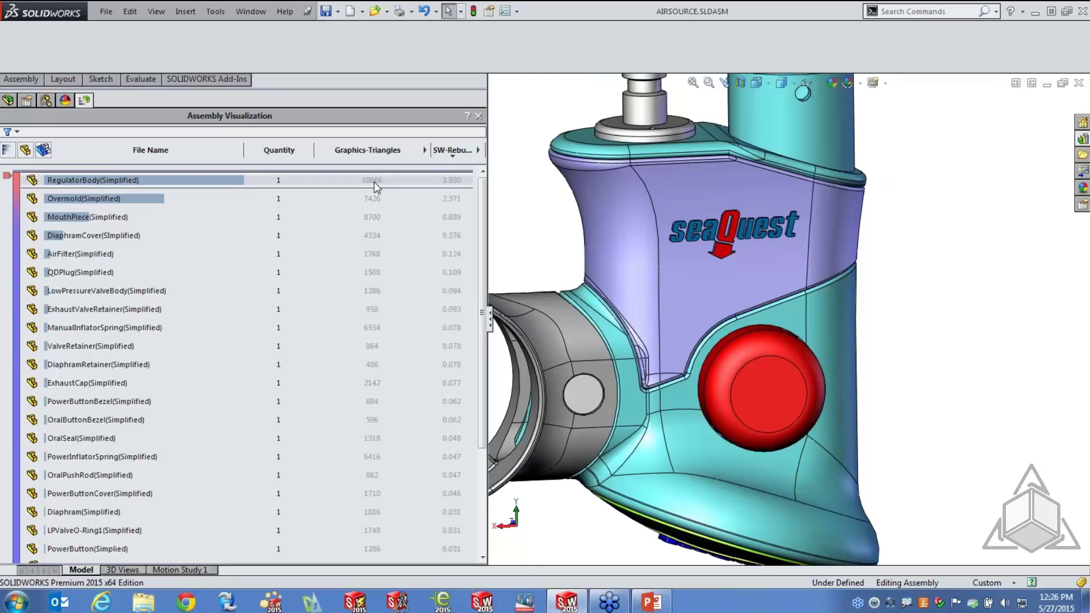
- Activate the Full configuration of the assembly from the ConfigurationManager
click(46, 101)
click(85, 143)
double_click(84, 142)
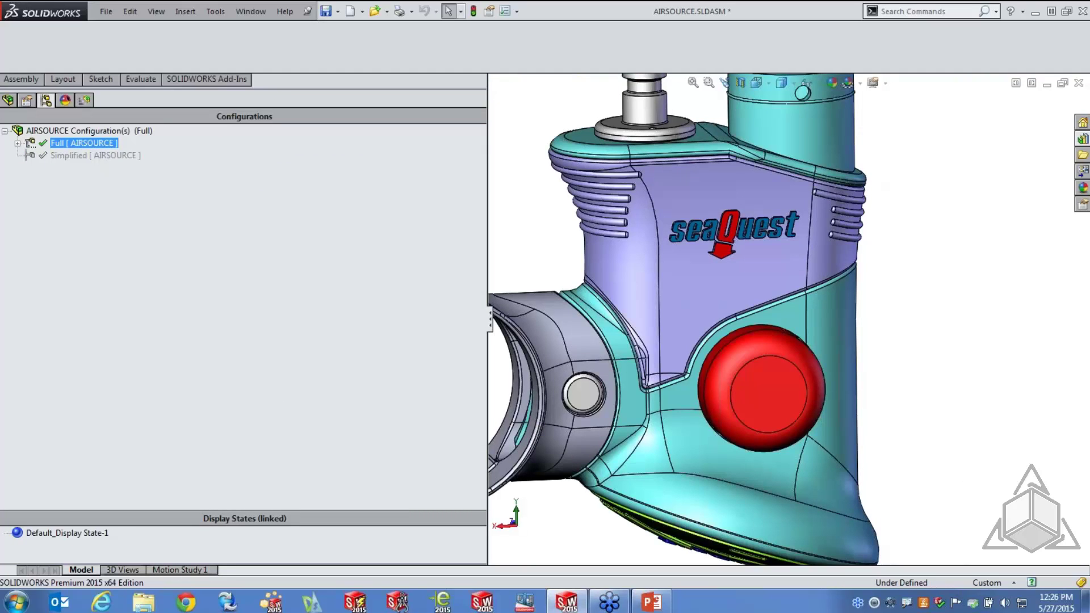
- Review Full's component rebuild times, highlighting Overmold(Full), then close the assembly without saving
click(85, 101)
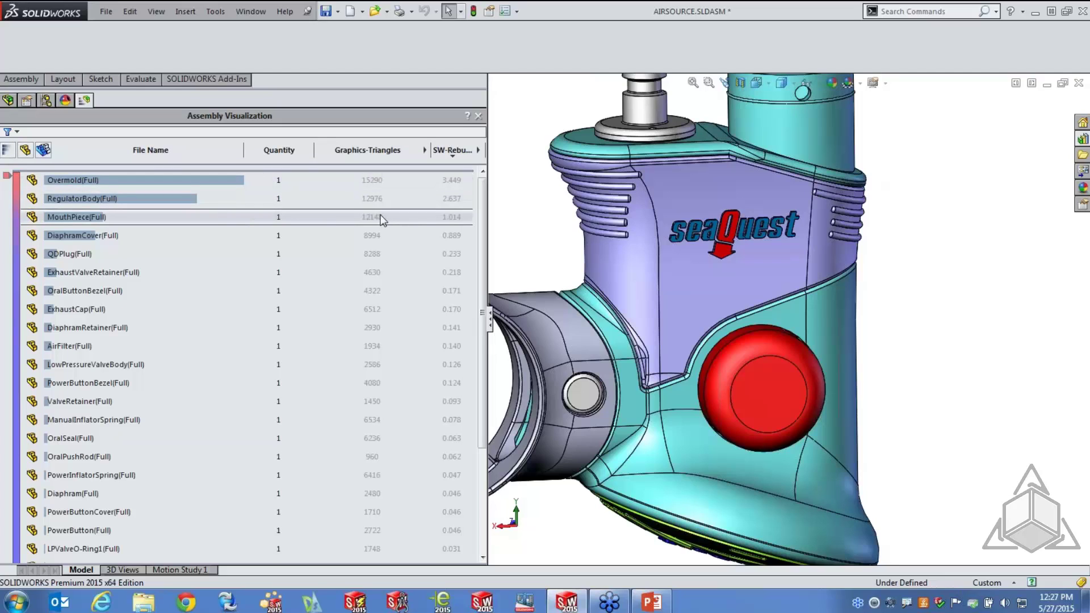
click(170, 180)
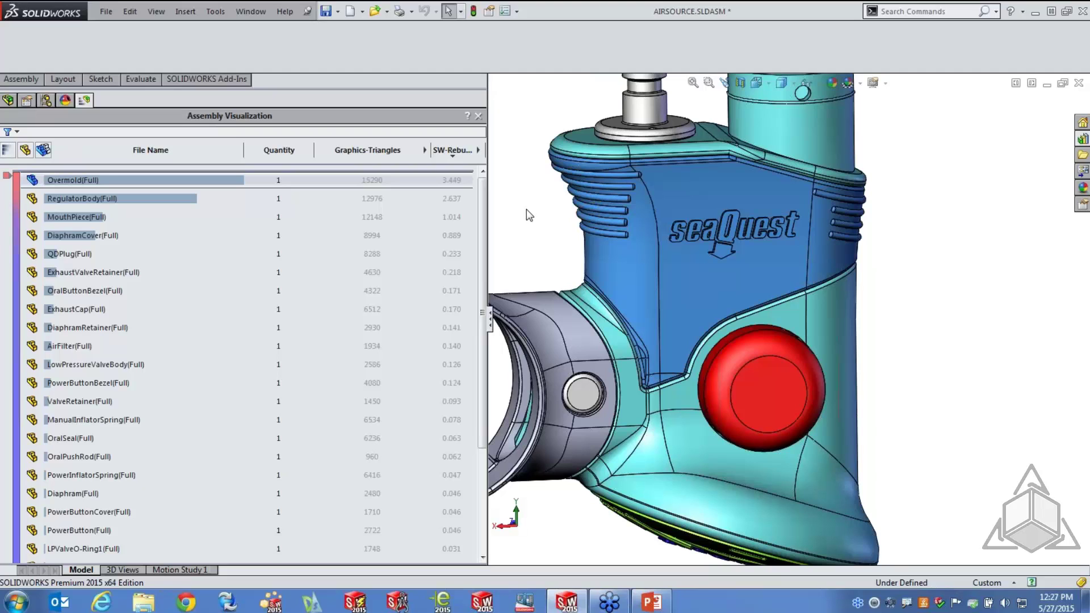
drag(483, 224, 469, 351)
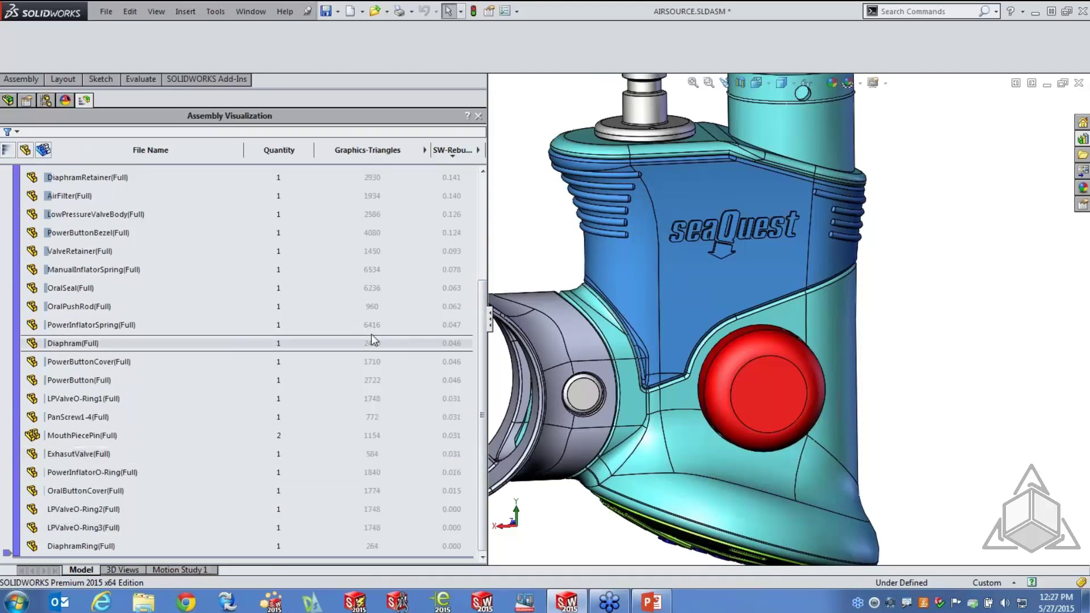
drag(482, 325, 484, 206)
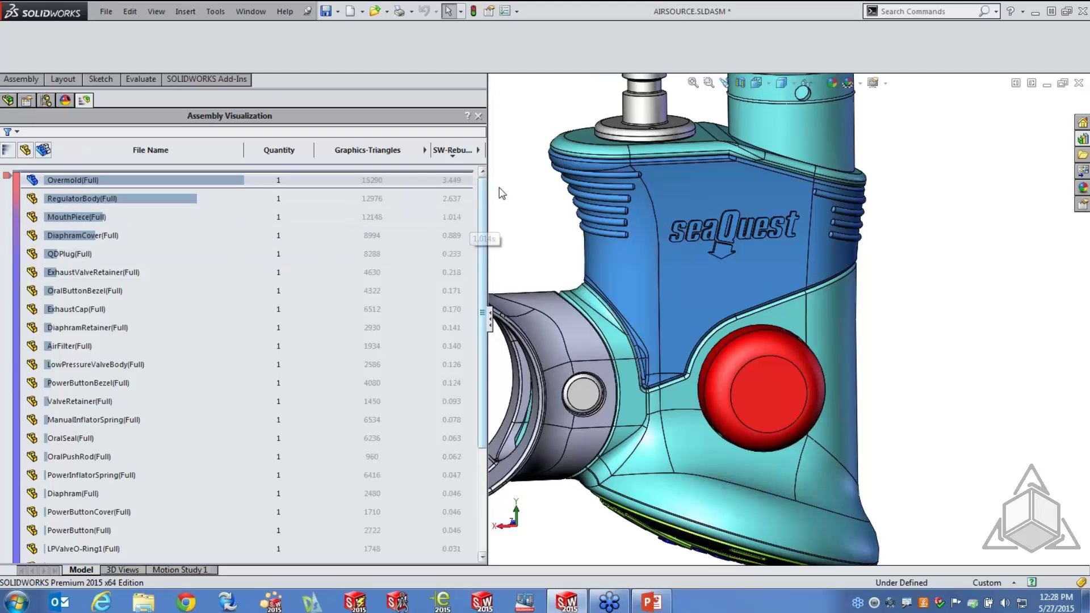
drag(484, 196, 417, 199)
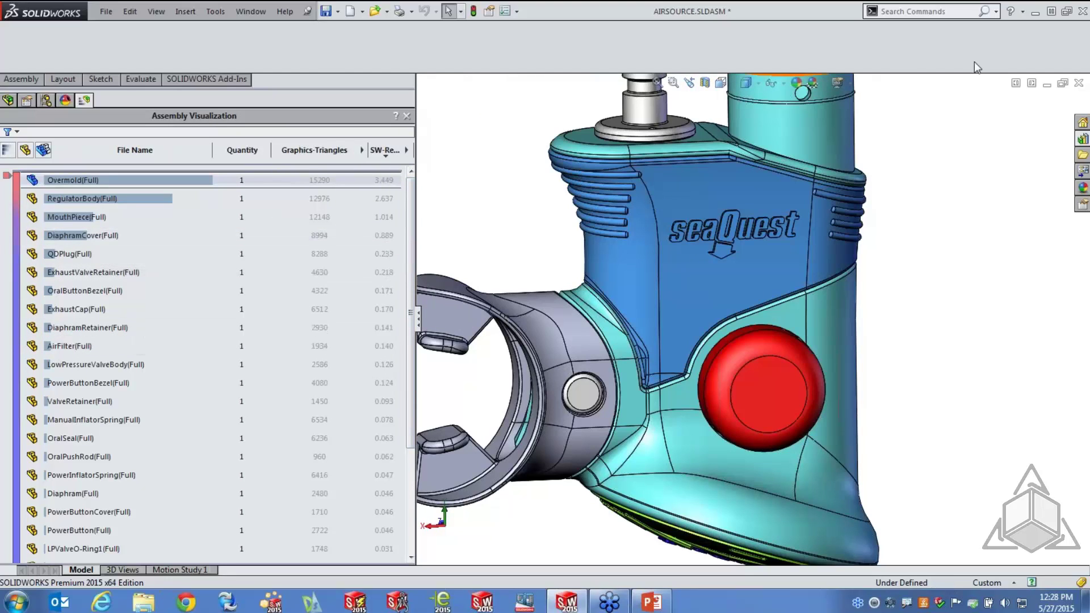
click(1079, 83)
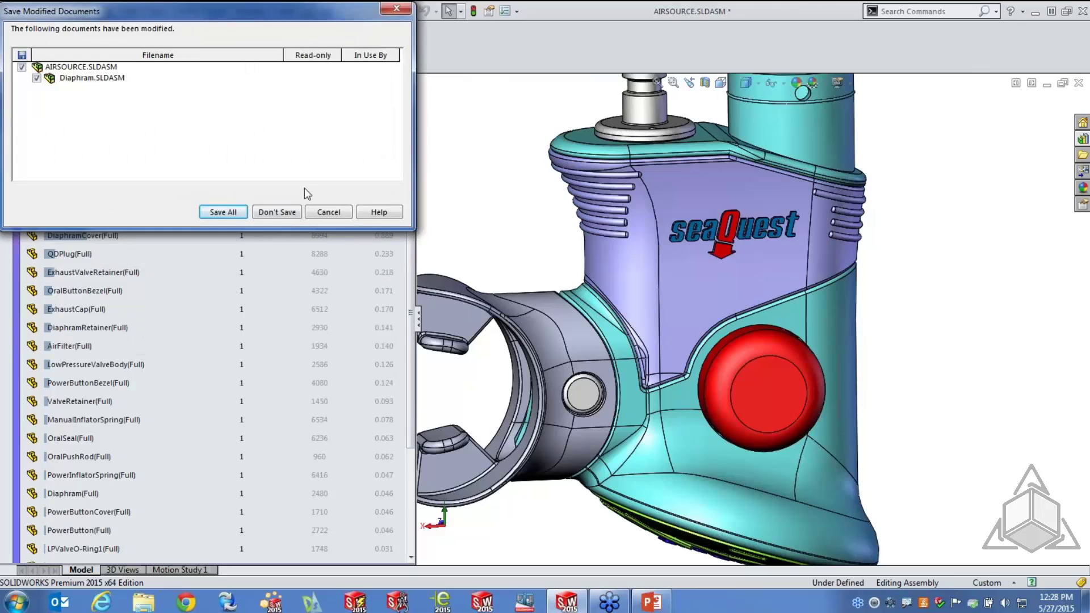
click(280, 211)
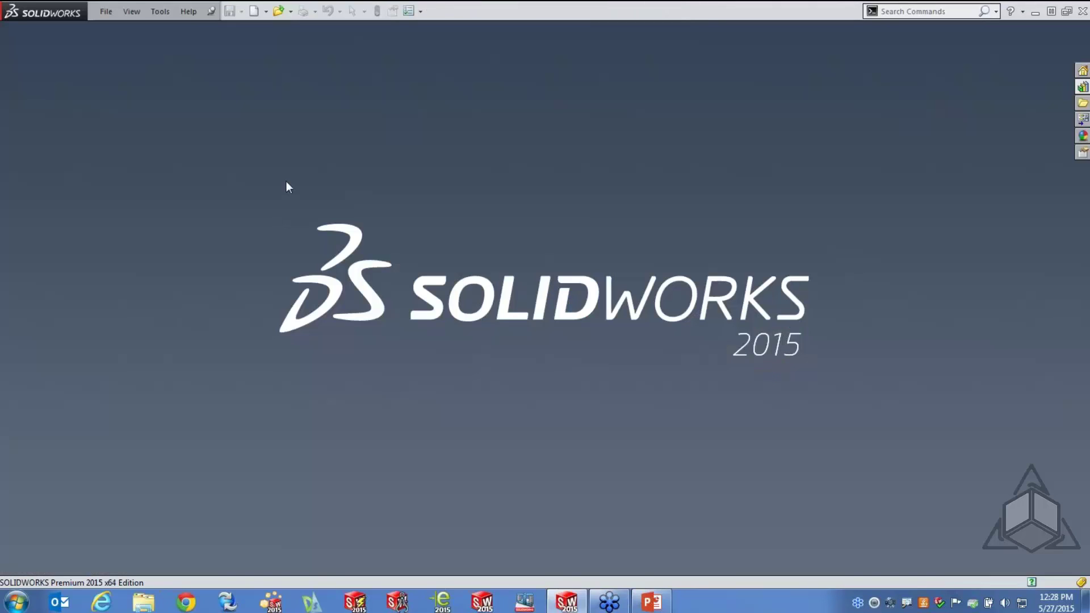
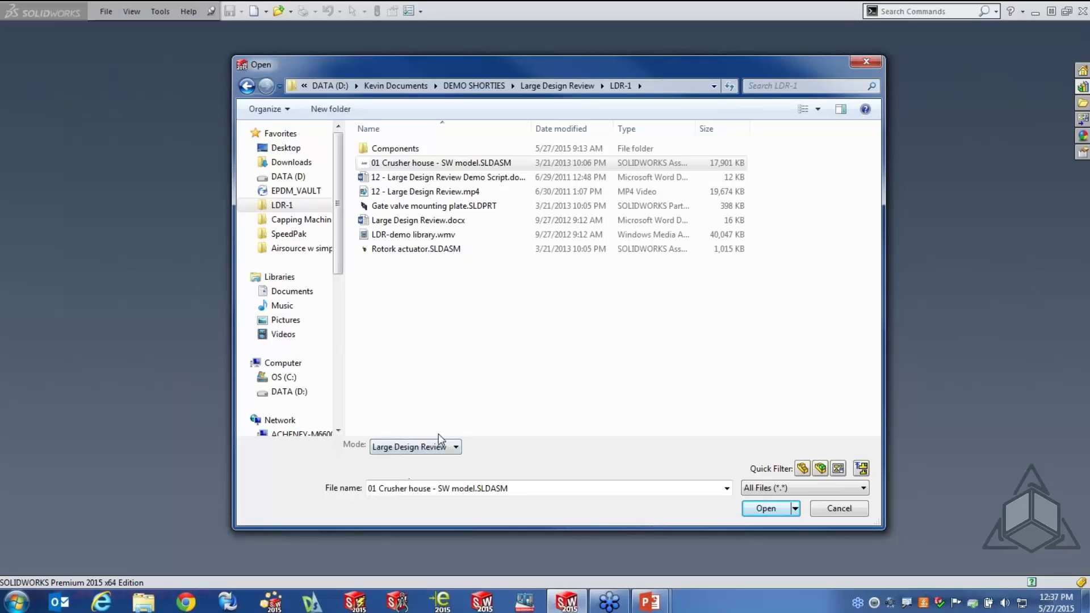
- Open the 01 Crusher house - SW model assembly in Large Design Review, accepting both notices
click(759, 509)
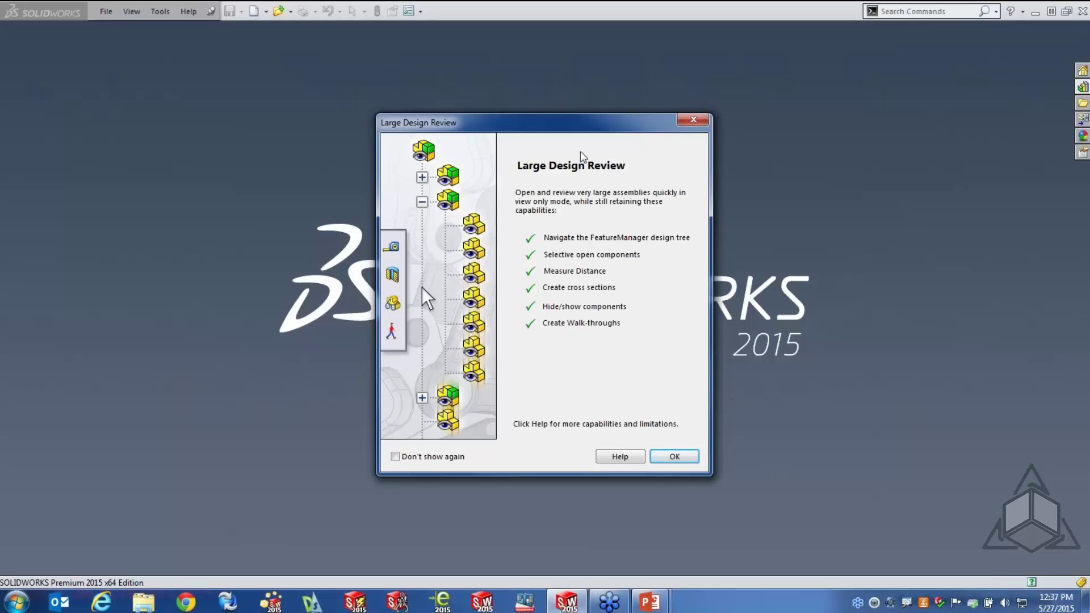
click(668, 458)
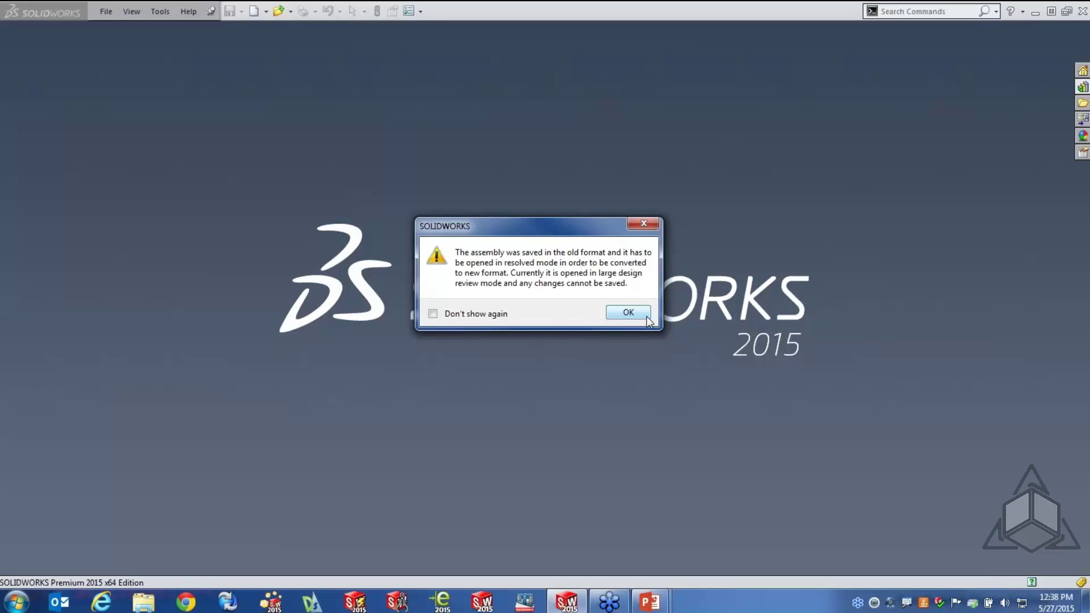
click(629, 313)
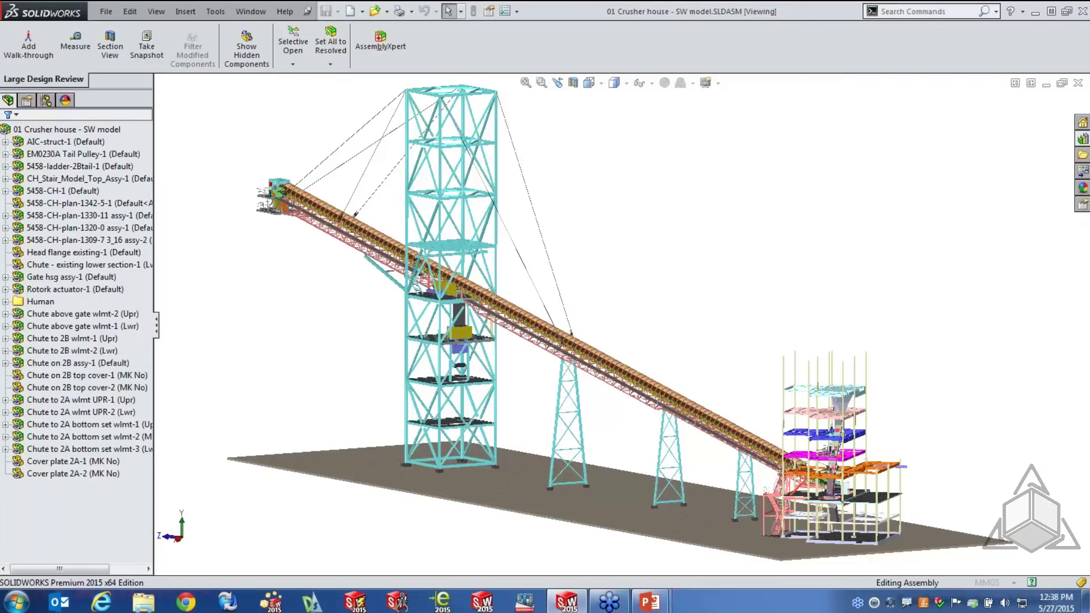
- Check the AssemblyXpert statistics showing 5956 components, then zoom in on the assembly
click(216, 11)
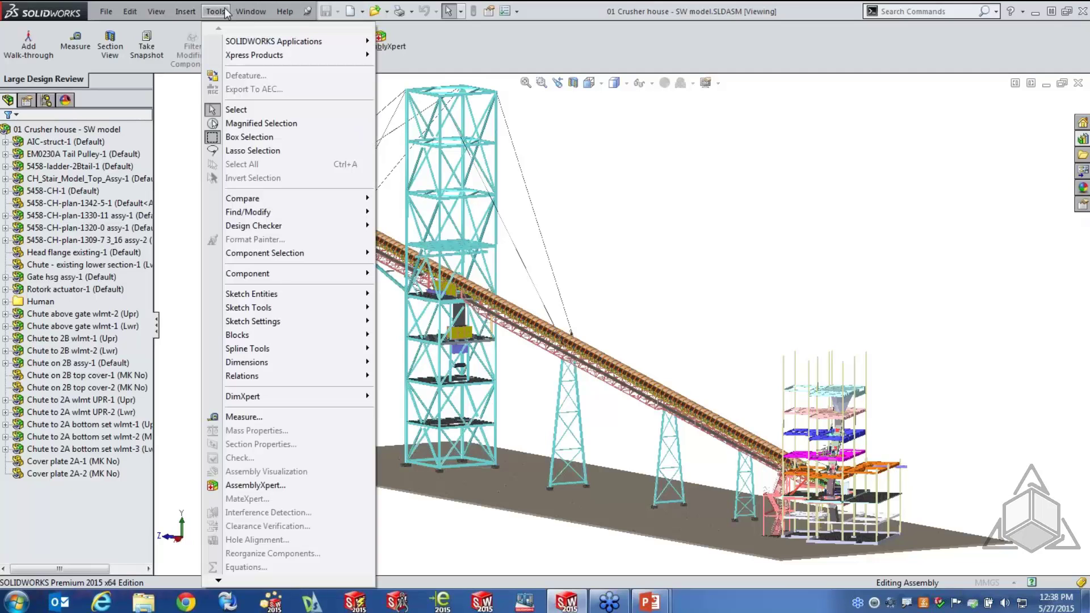
click(277, 484)
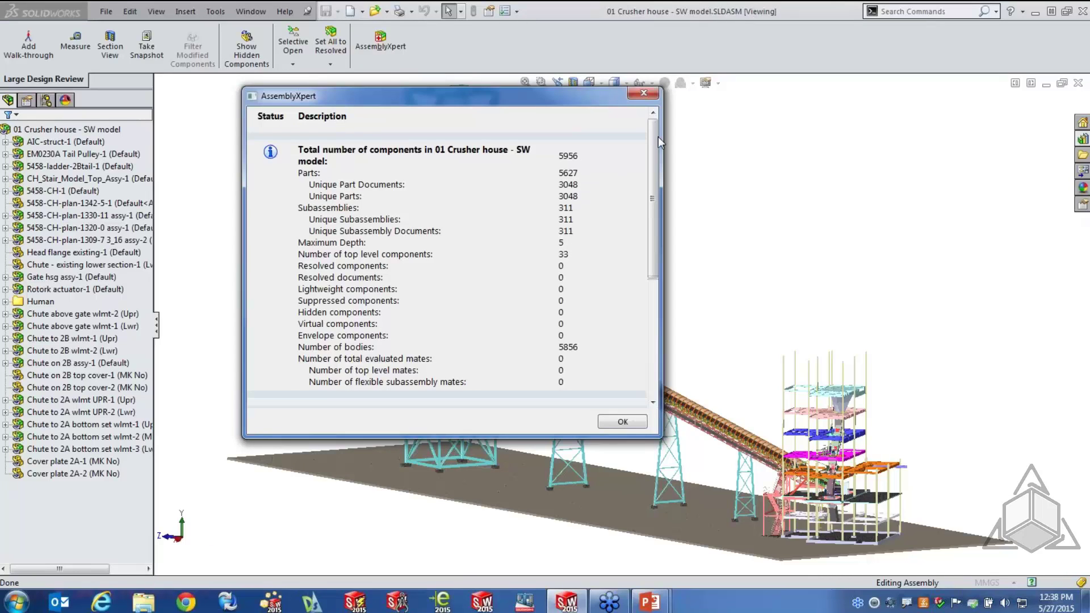
click(645, 94)
click(205, 14)
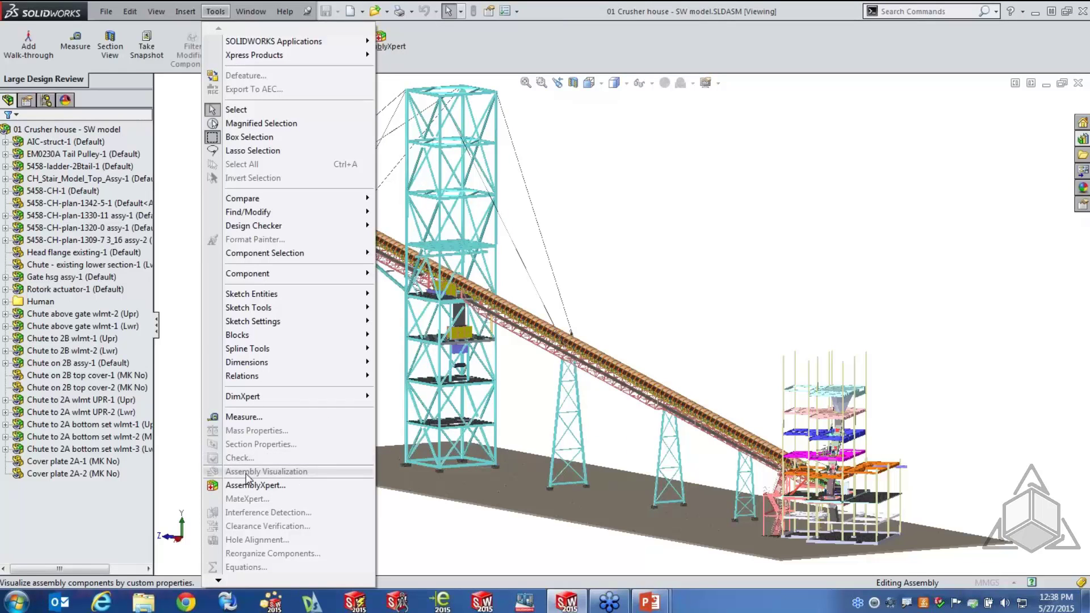
click(737, 217)
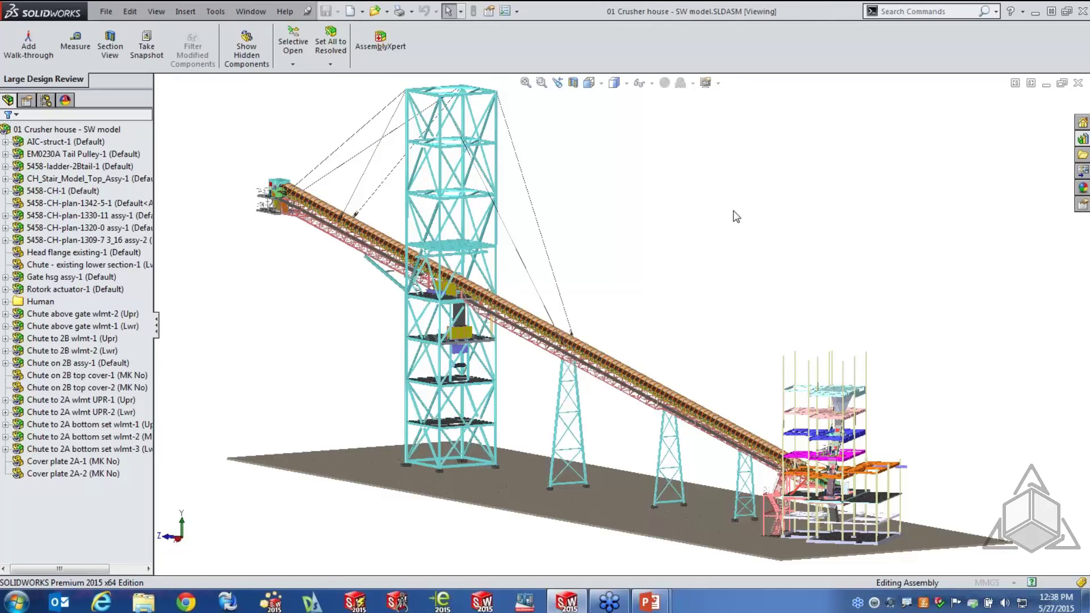
scroll(784, 406, down, 10)
- Orbit closer to the floors and expand AIC-struct-1, AIC tower-1 and mast equipment-1 in the tree
middle_drag(732, 410, 643, 366)
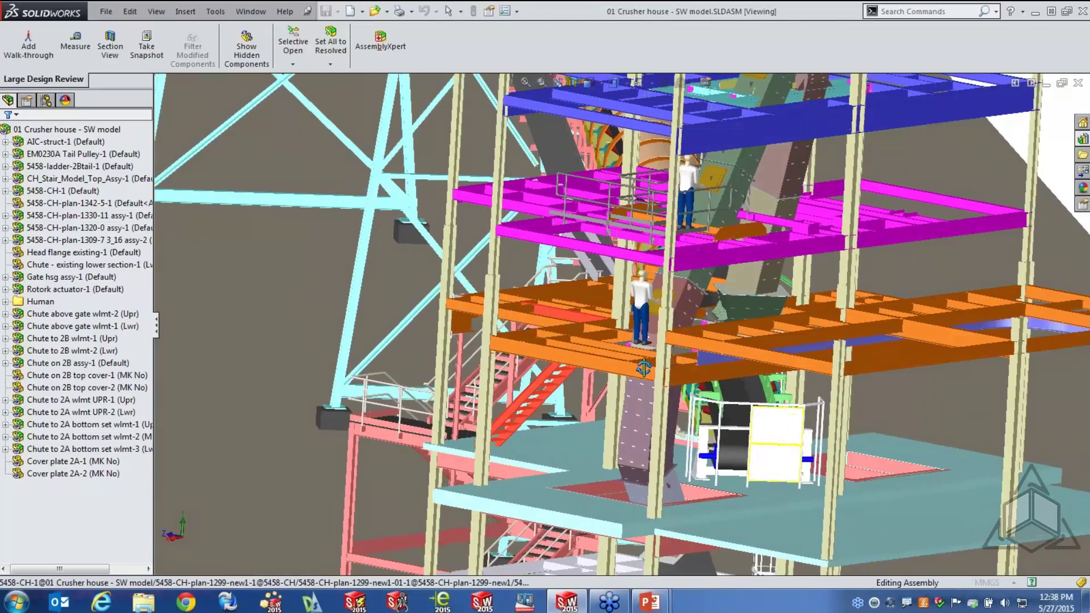
click(5, 142)
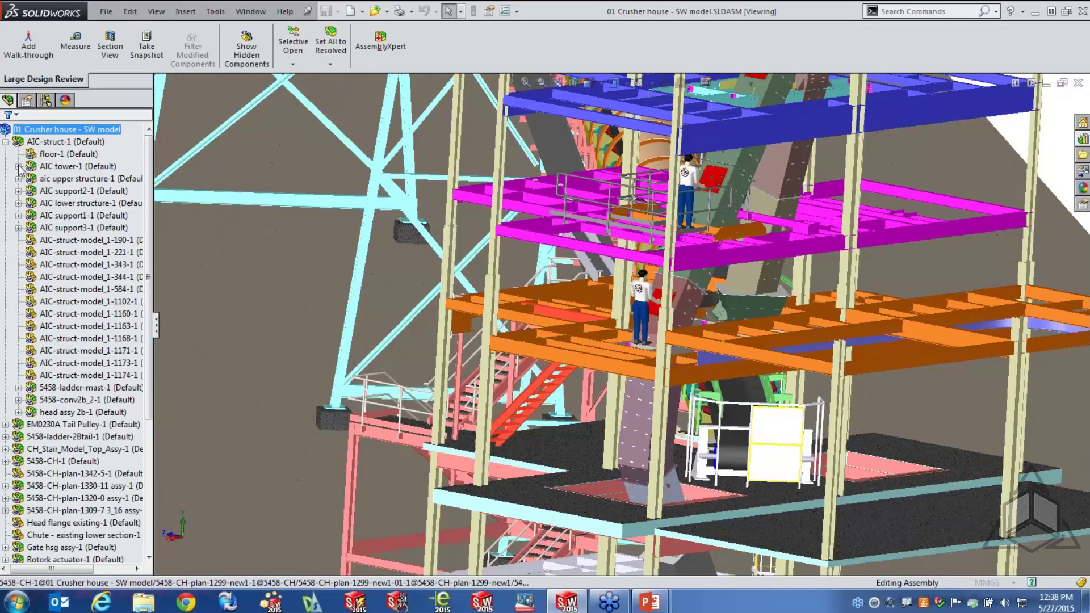
click(18, 167)
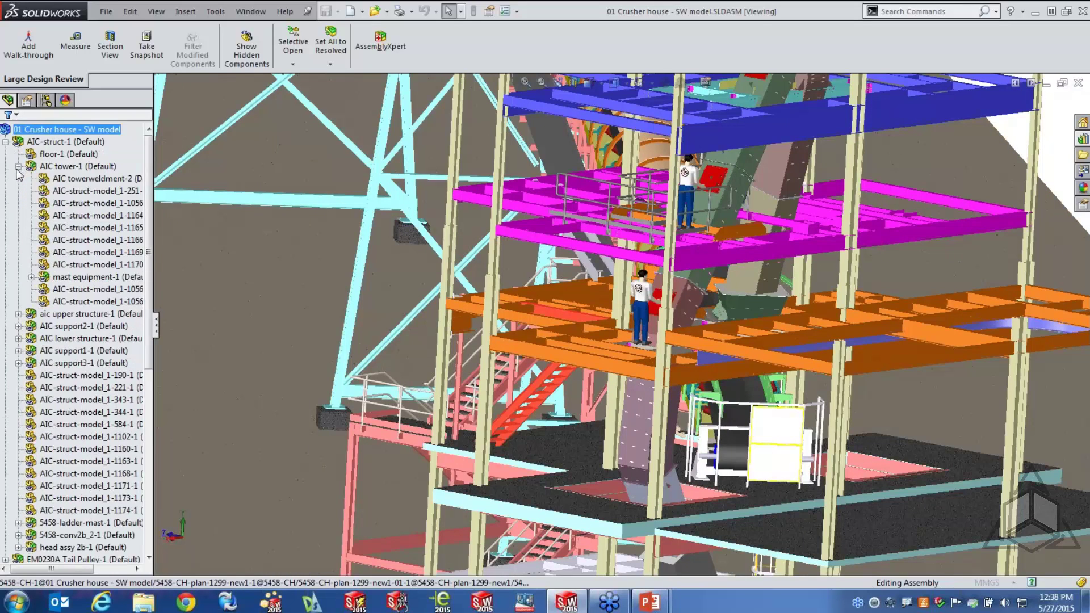
click(32, 277)
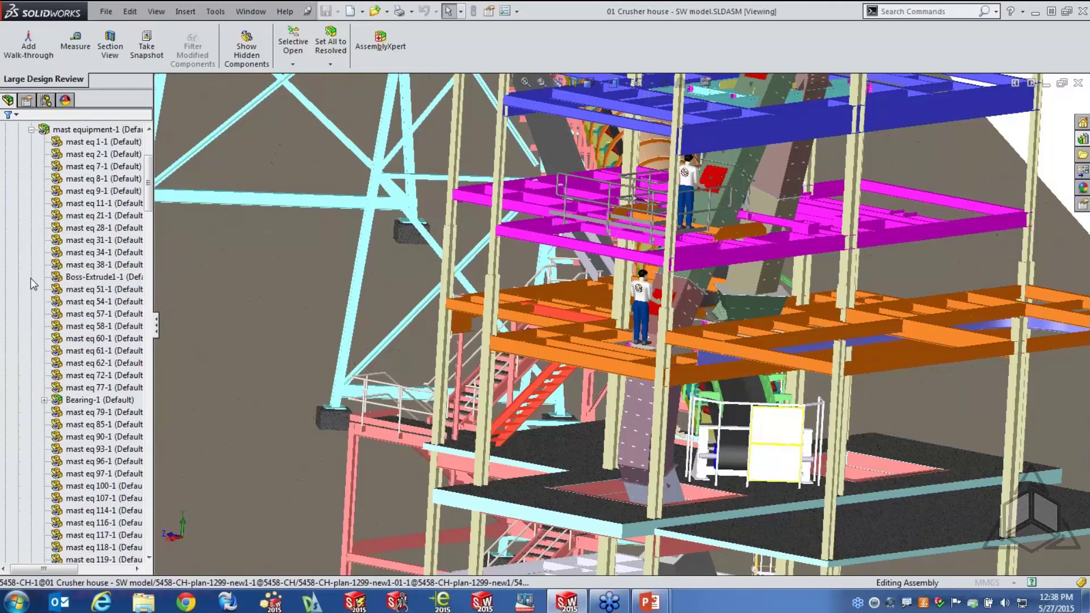
- Select AIC-struct-model_1-344-1 and collapse the mast equipment, AIC tower and AIC-struct branches
click(31, 130)
click(85, 265)
scroll(149, 241, up, 1)
key(Home)
click(18, 166)
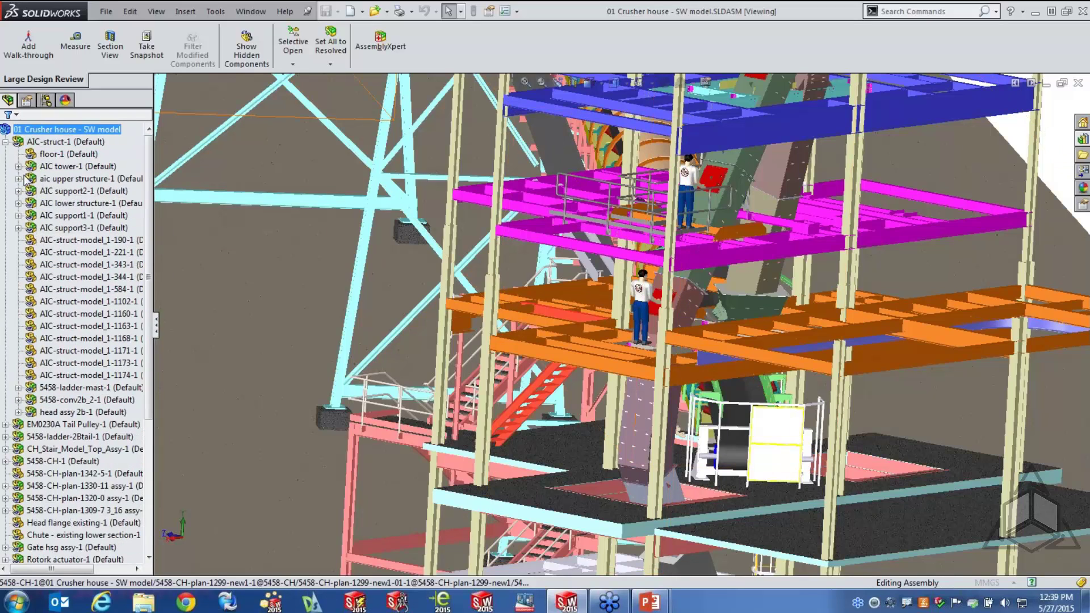
click(6, 142)
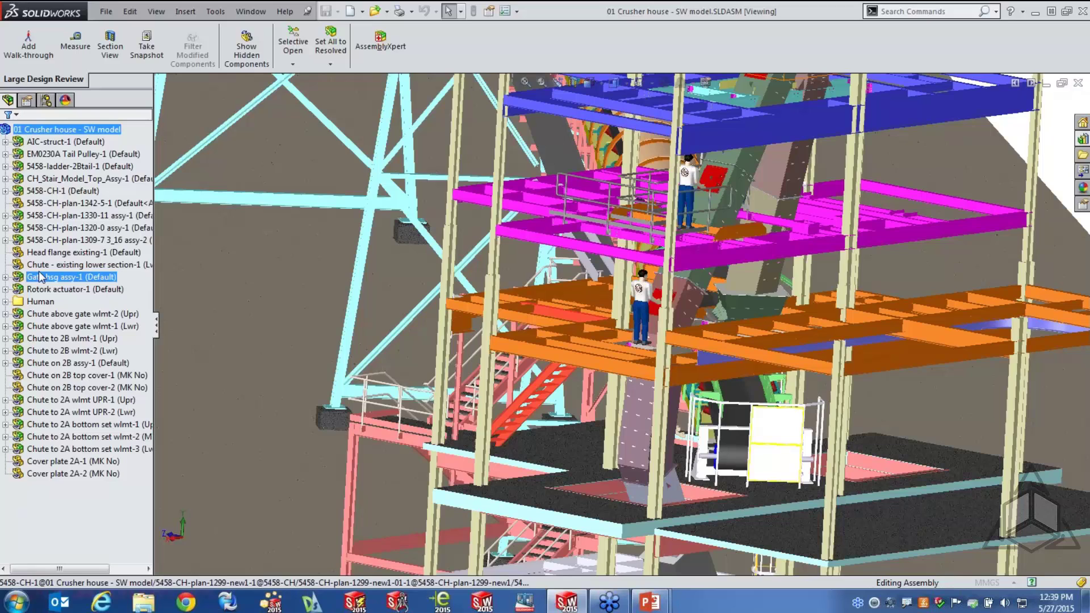
- Inspect the Tail Pulley-1 context menu and resolve-mode options, orbiting to an elevated view
right_click(60, 154)
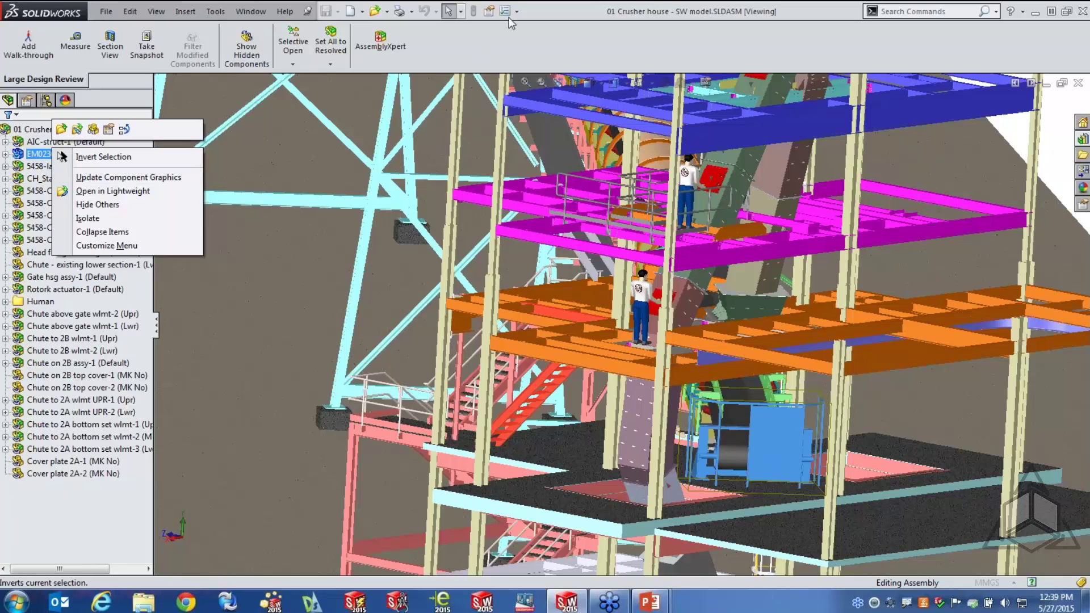
click(512, 35)
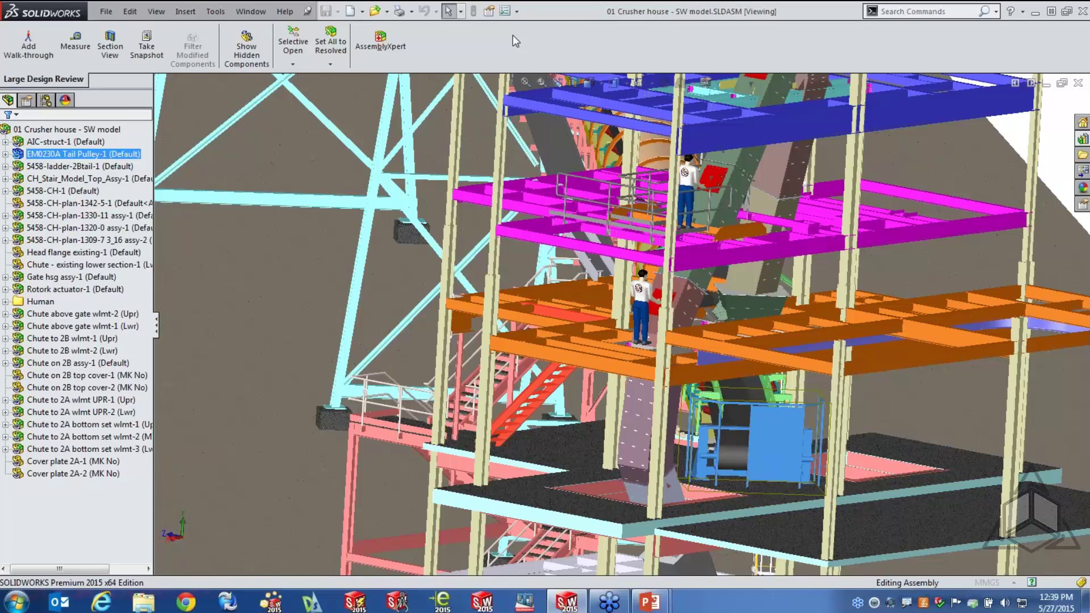
scroll(877, 196, up, 6)
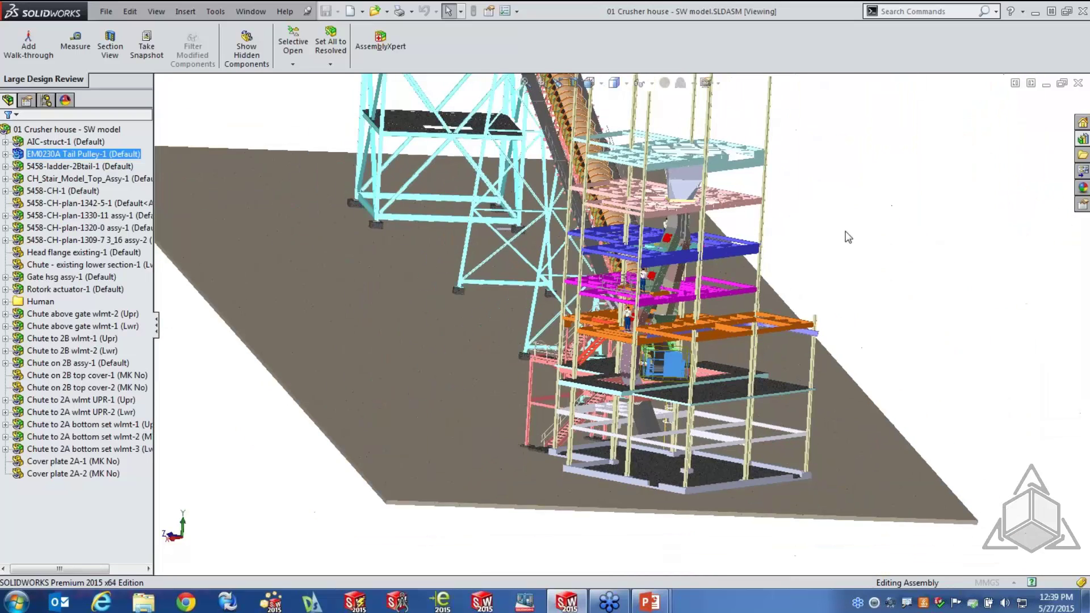
mouse_move(844, 242)
middle_down()
mouse_move(810, 205)
mouse_move(844, 229)
middle_up()
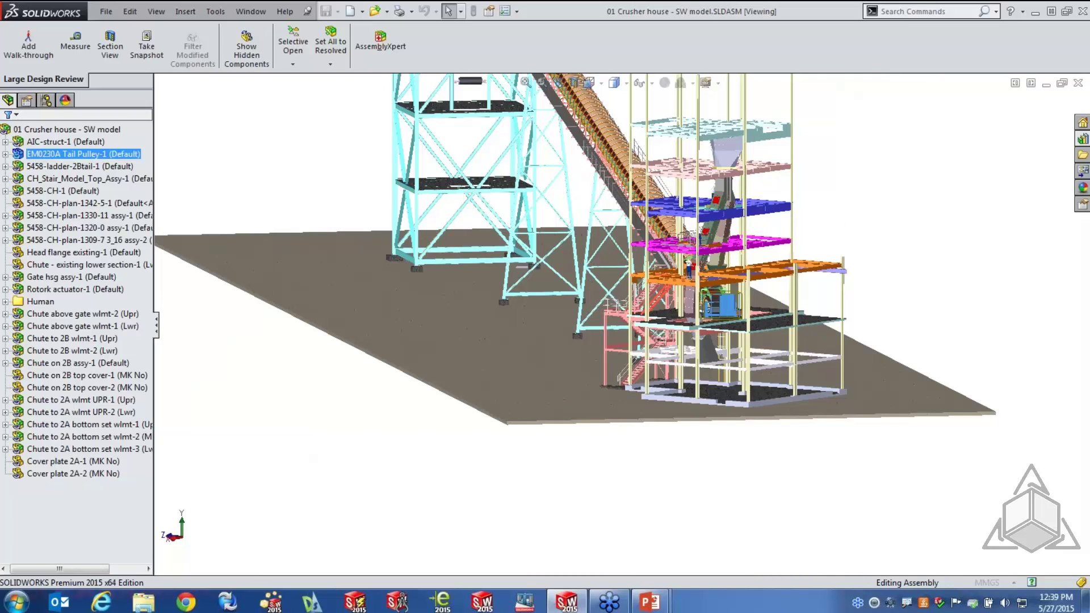
click(335, 65)
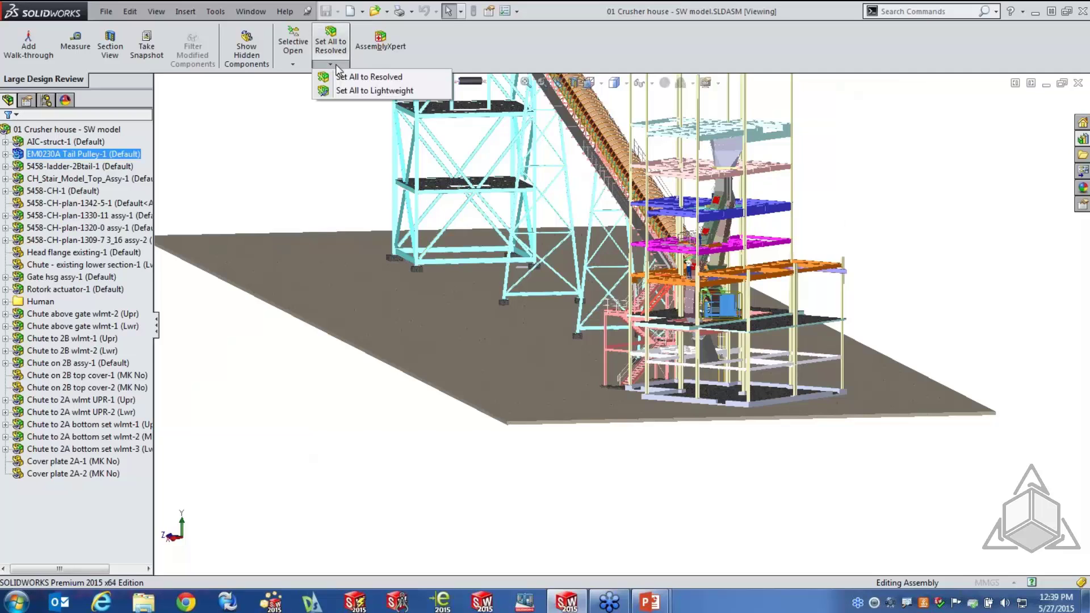
click(377, 82)
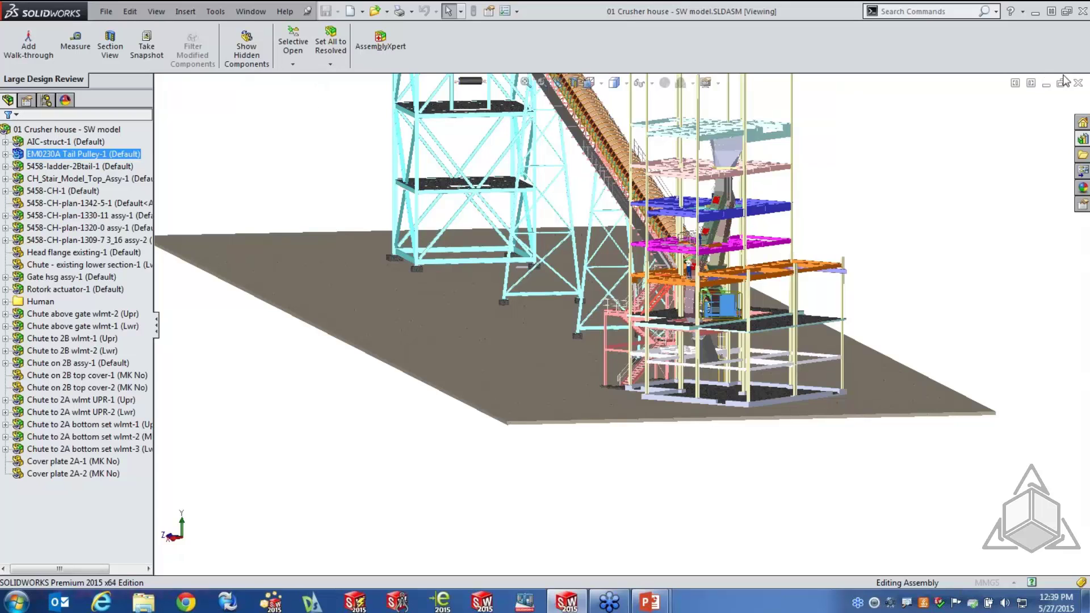
- Close the crusher-house assembly and advance the PowerPoint slide show to the Lightweight slide
click(1078, 84)
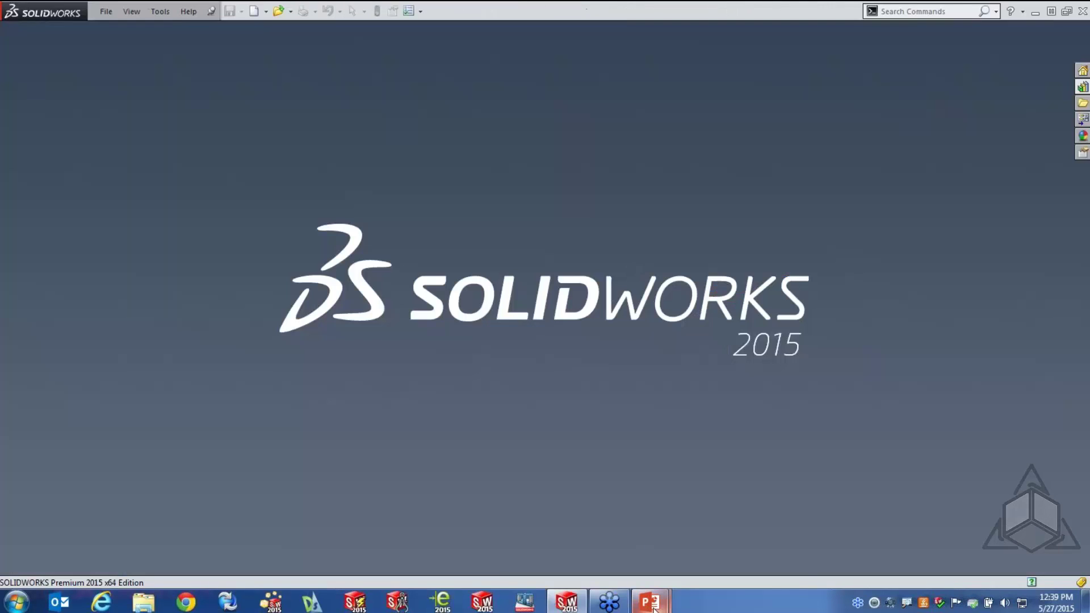
mouse_move(654, 608)
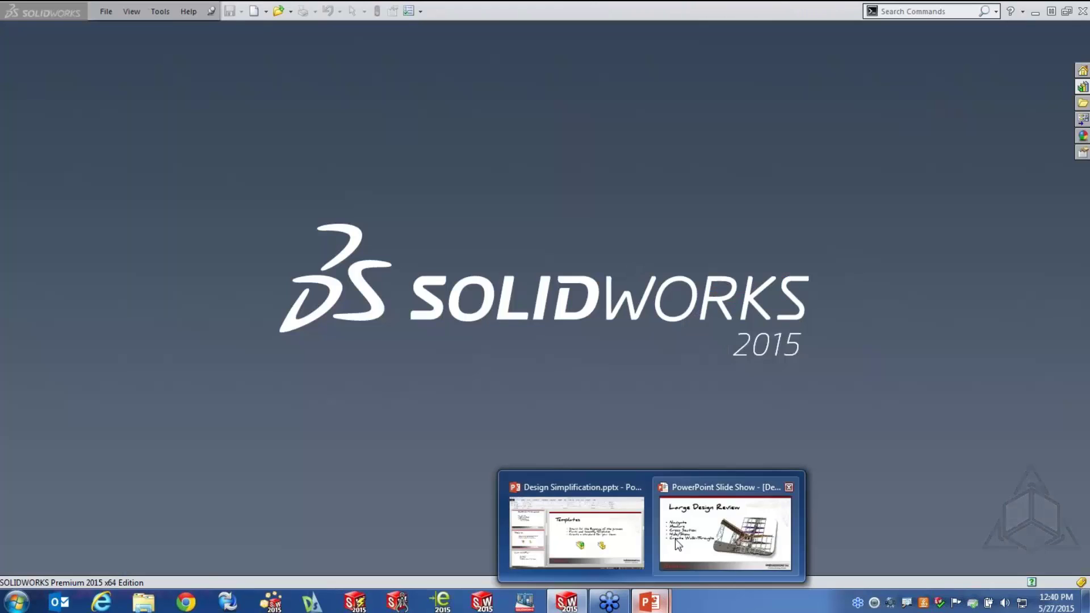
click(724, 531)
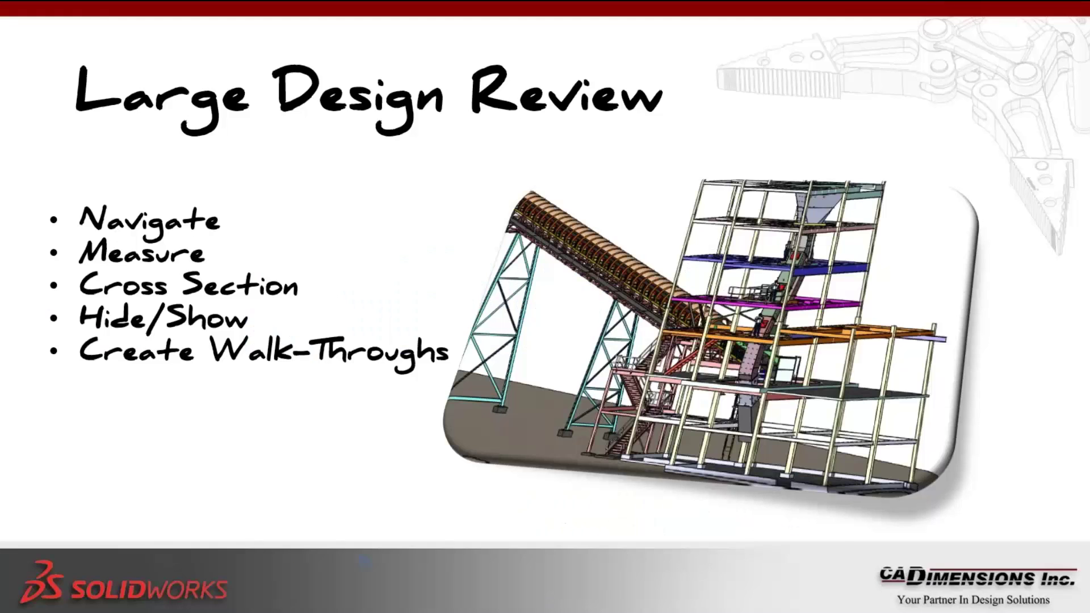
click(152, 301)
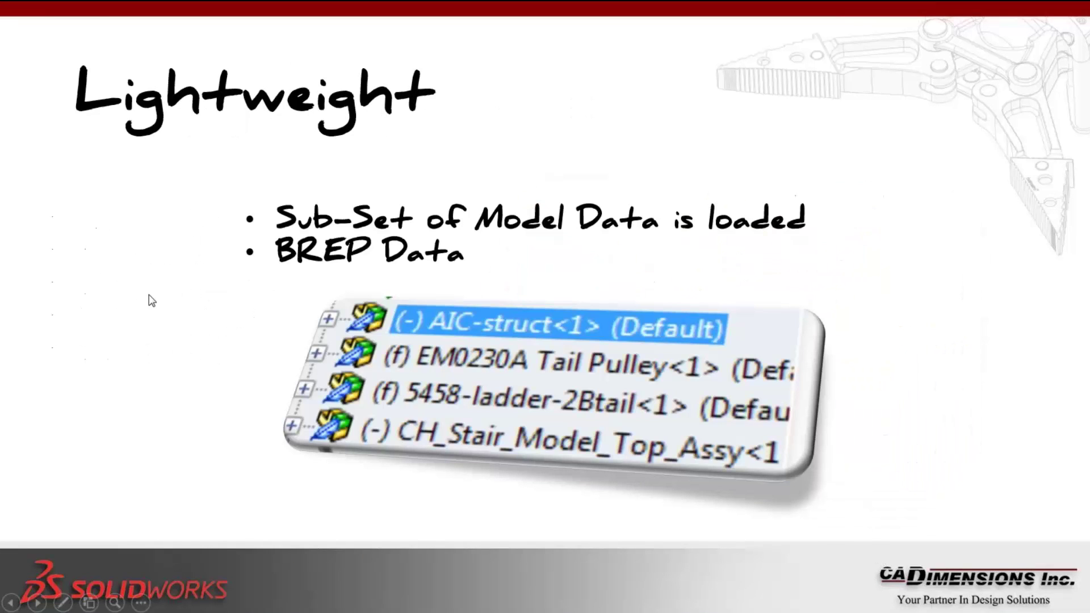
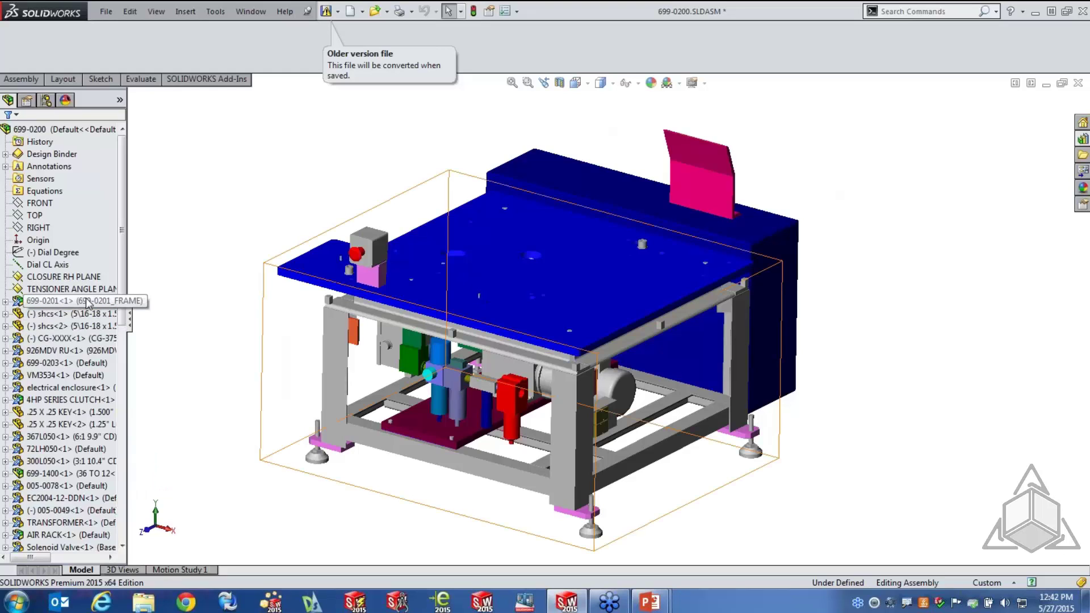
- Set shcs<1> and .25 X .25 KEY<1> to lightweight, saving all modified documents
right_click(75, 315)
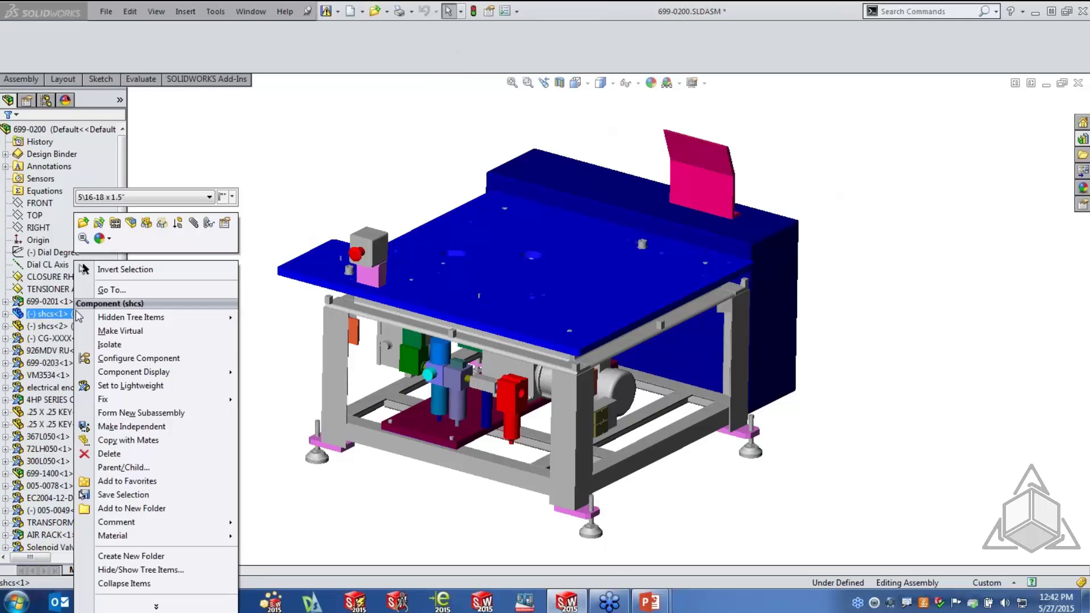
click(135, 385)
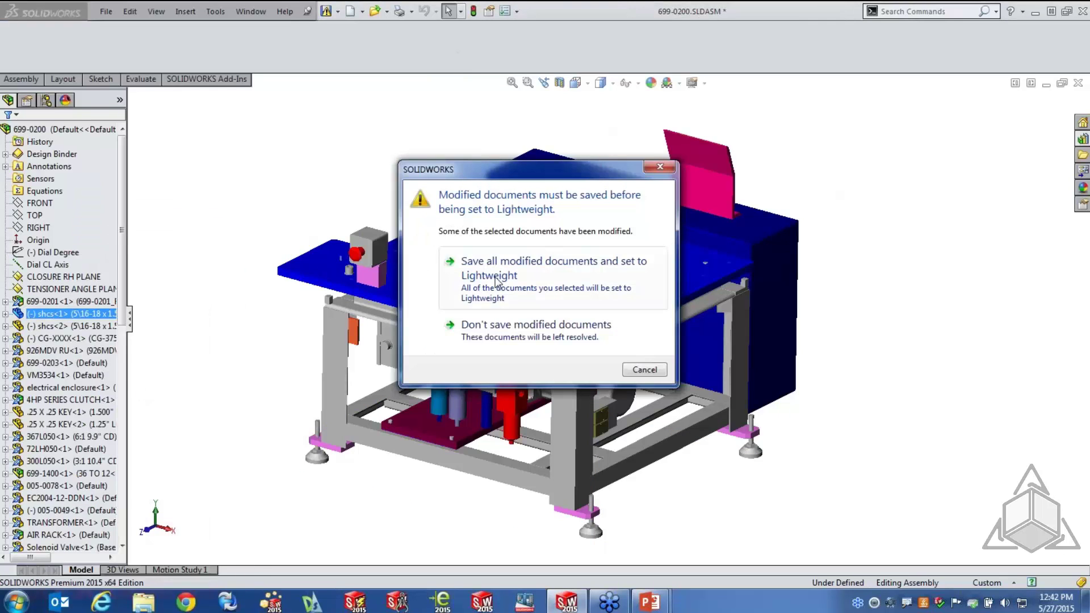
click(463, 287)
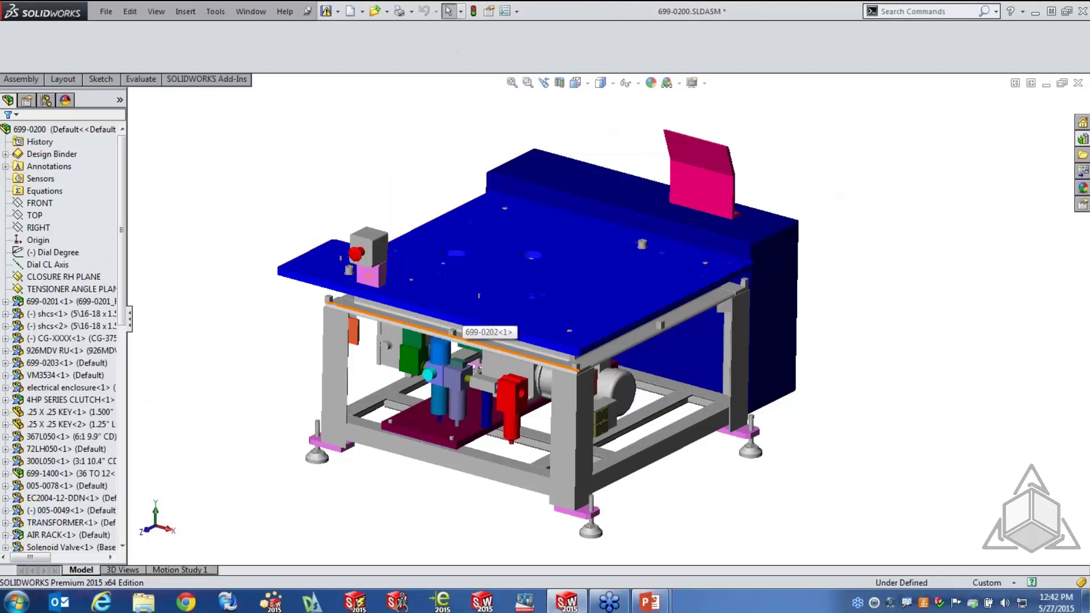
click(101, 365)
click(80, 412)
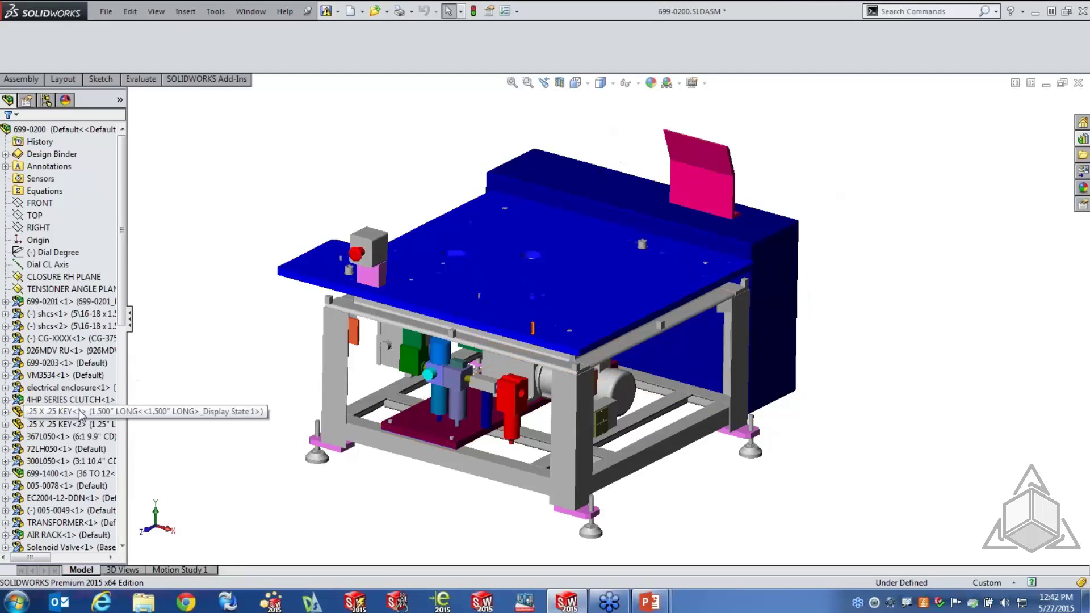
right_click(80, 412)
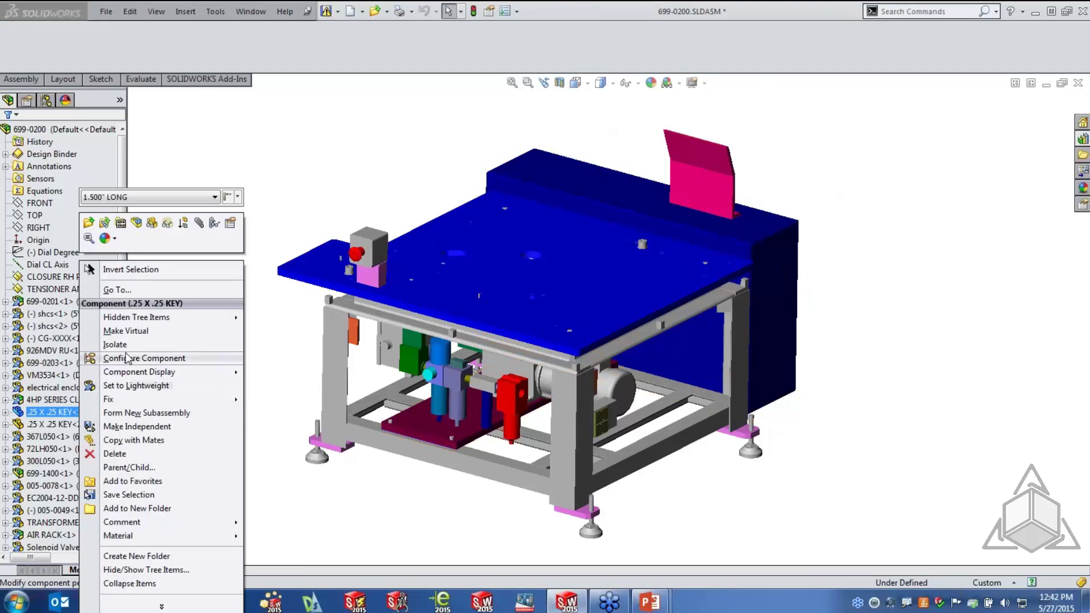
click(160, 386)
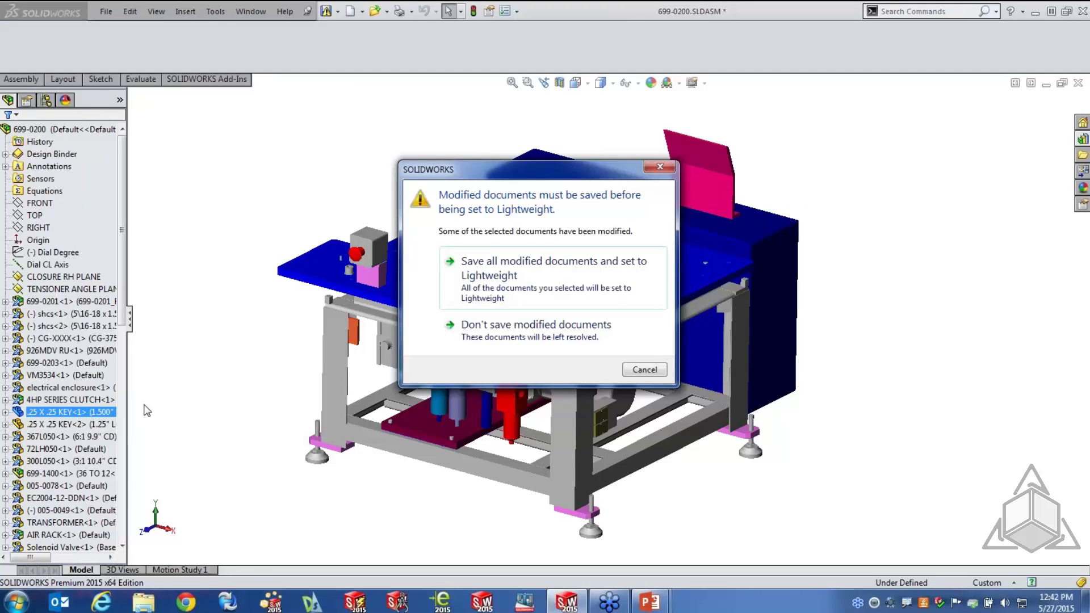
click(551, 291)
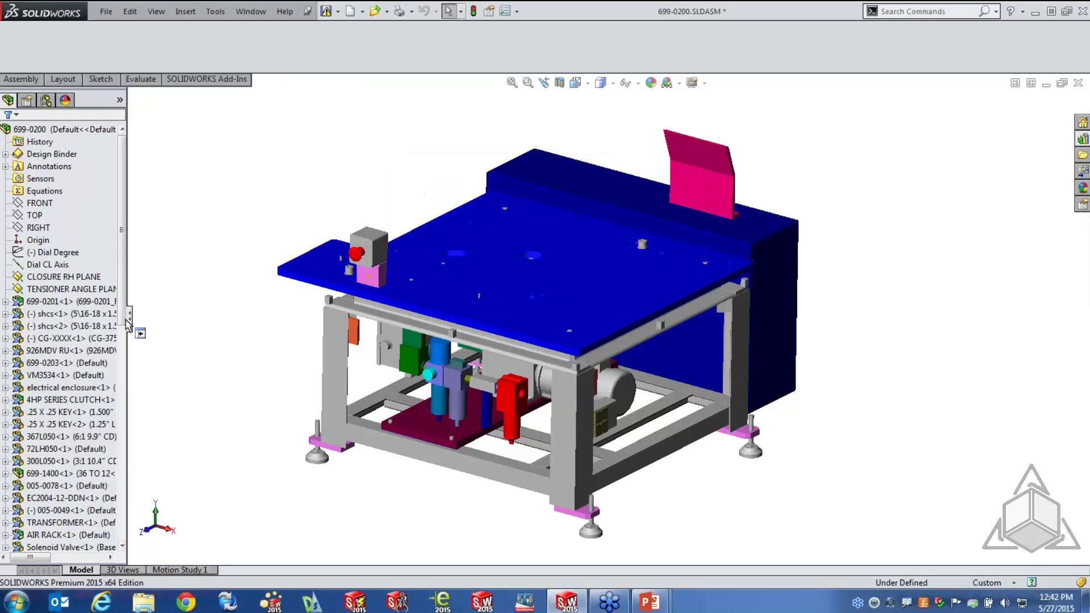
- Expand the key to list its three coincident mates and FRONT, TOP and RIGHT planes
scroll(36, 293, down, 3)
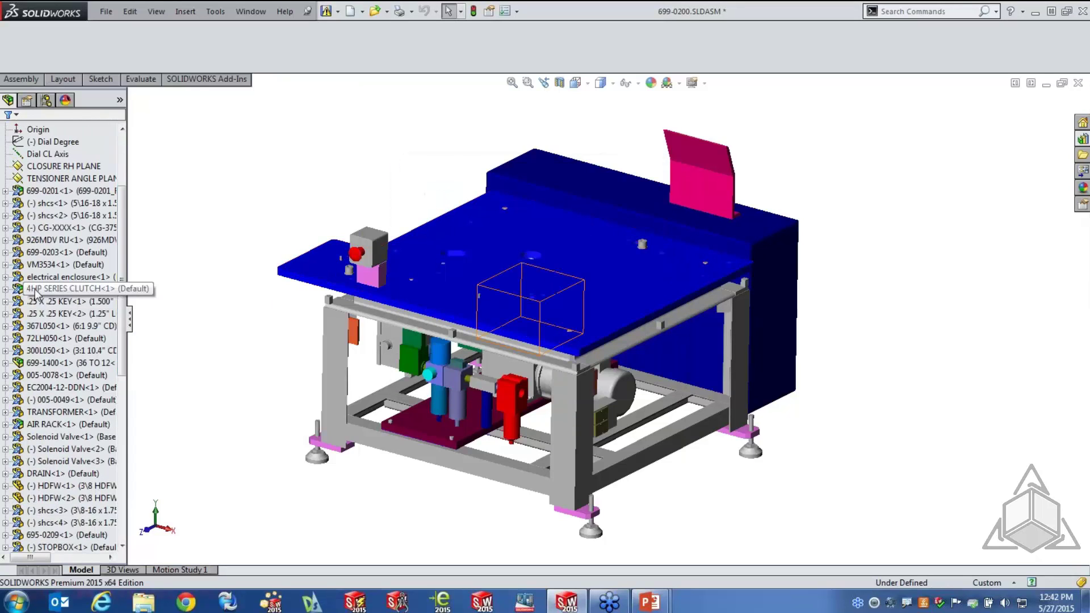
click(5, 301)
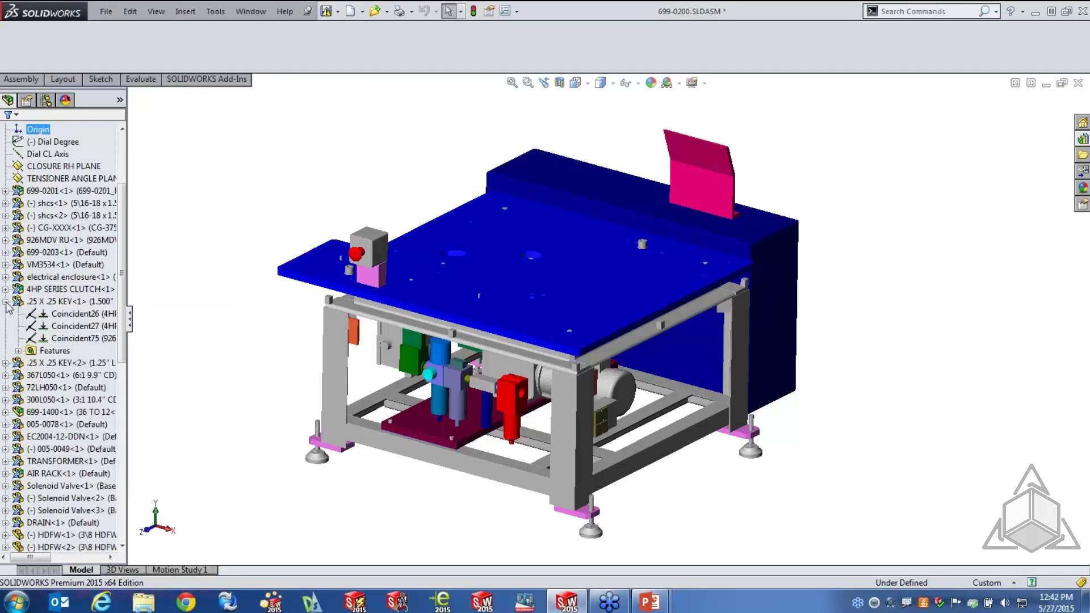
click(18, 351)
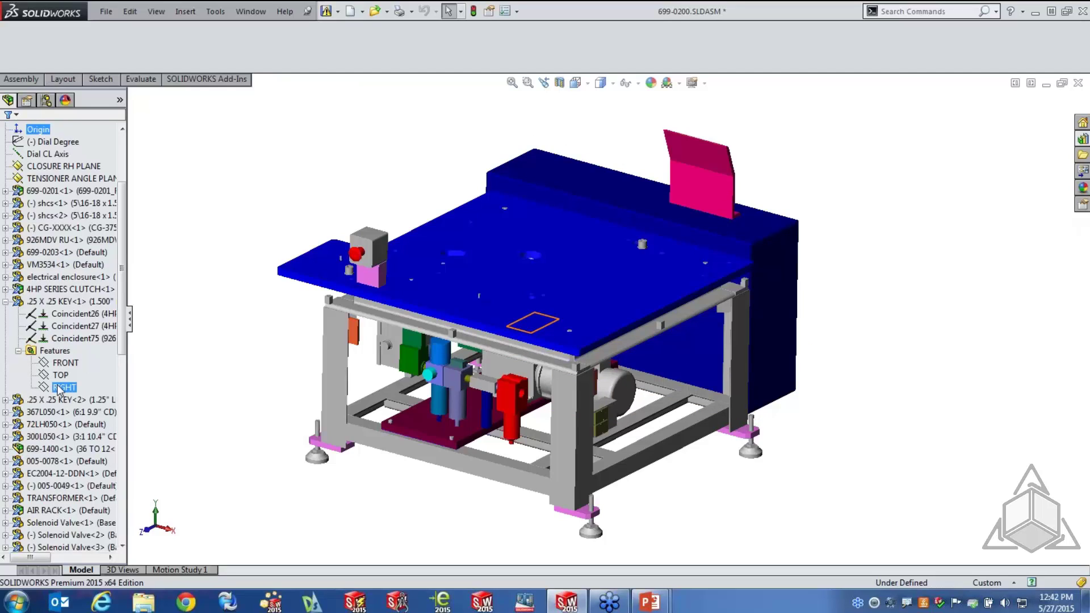
click(81, 306)
right_click(83, 307)
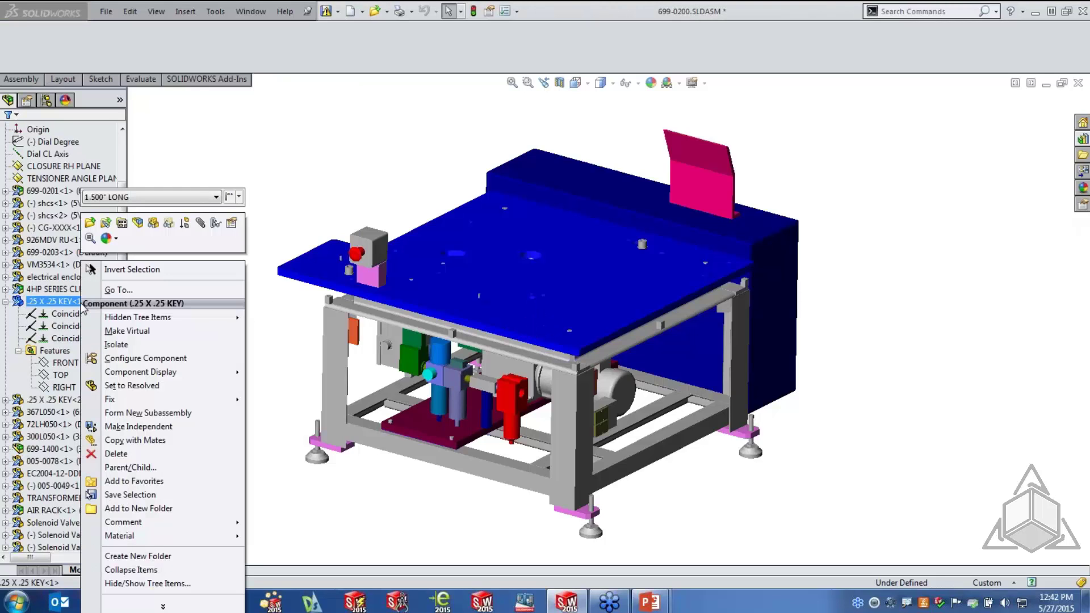
click(117, 345)
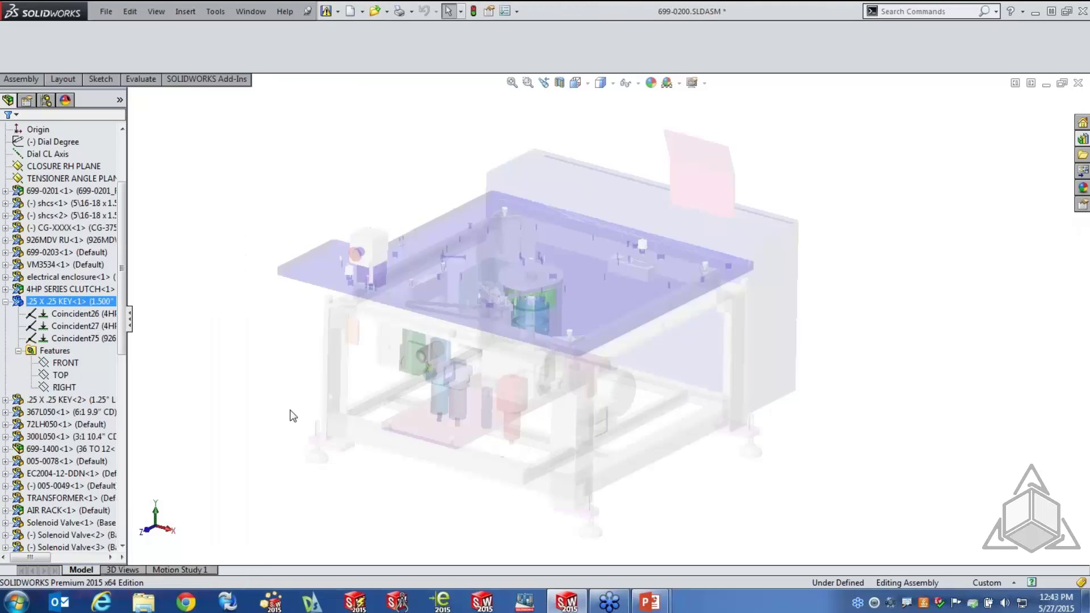
scroll(621, 375, down, 5)
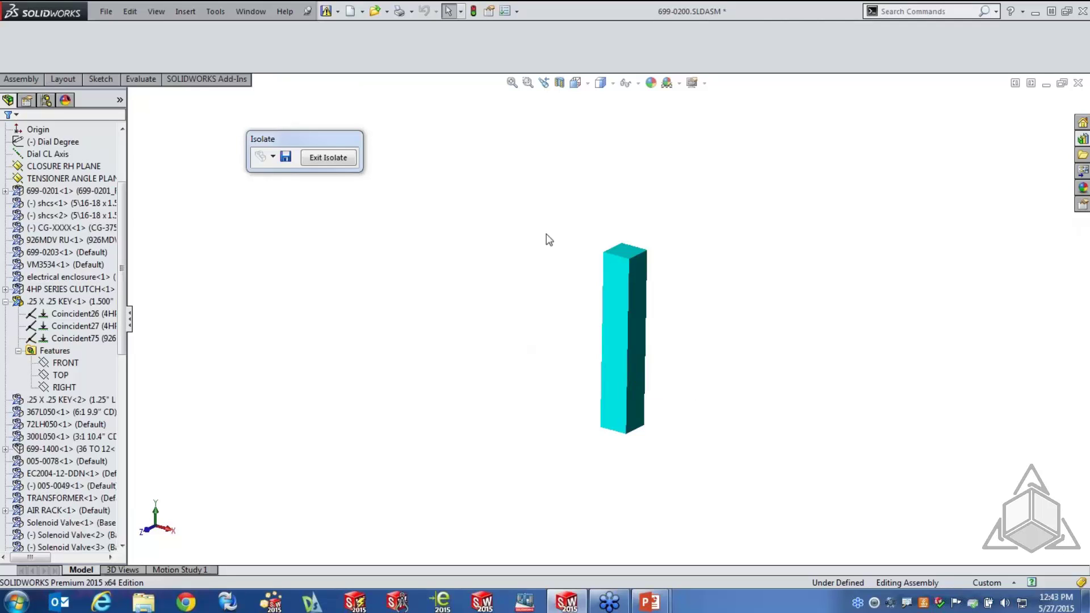
click(328, 157)
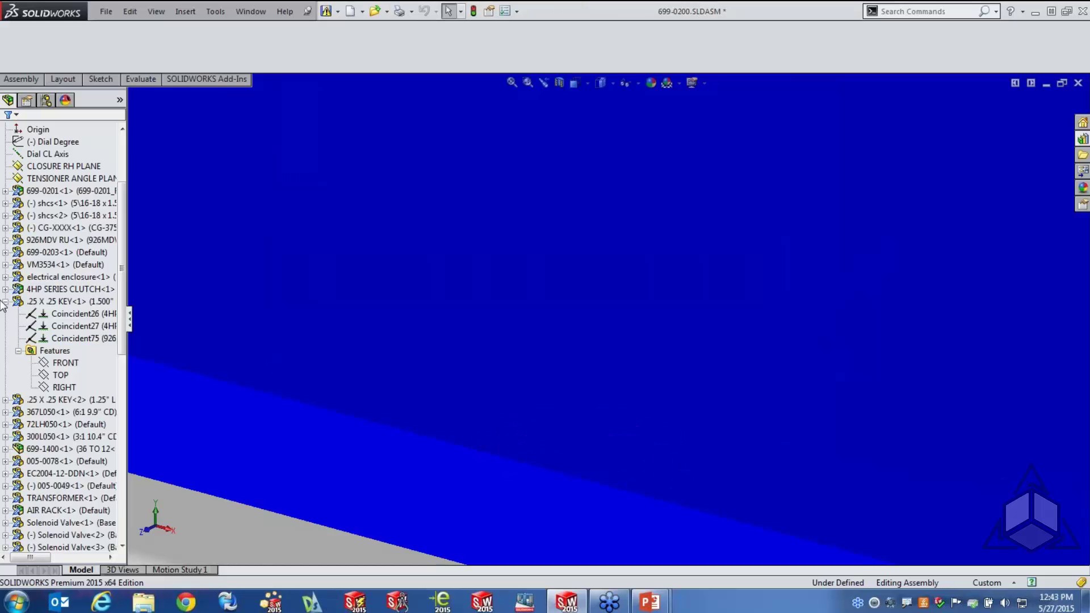
click(5, 301)
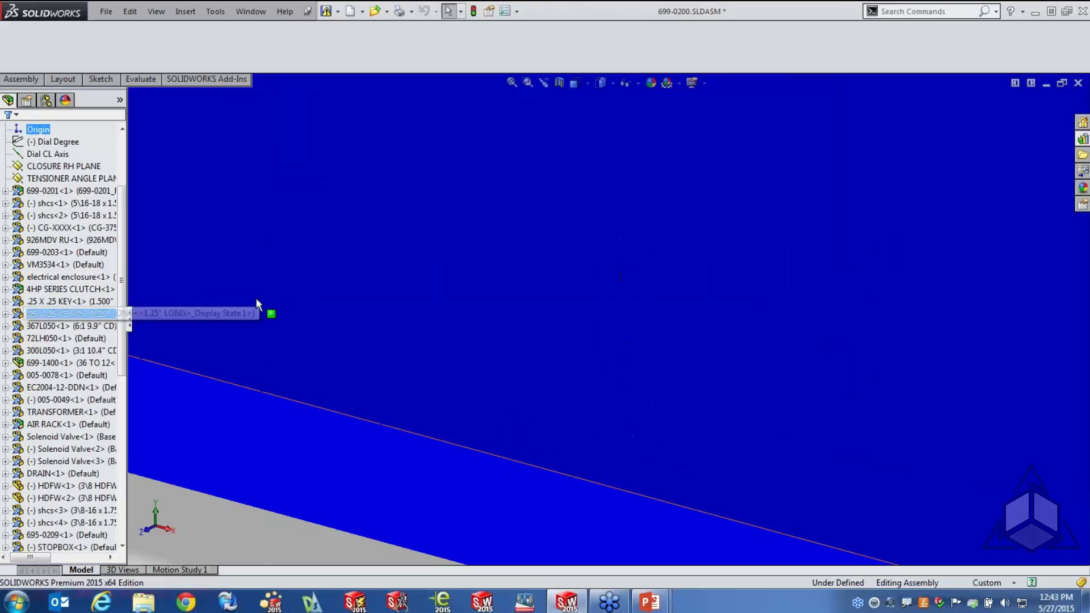
scroll(307, 312, up, 3)
scroll(306, 312, up, 5)
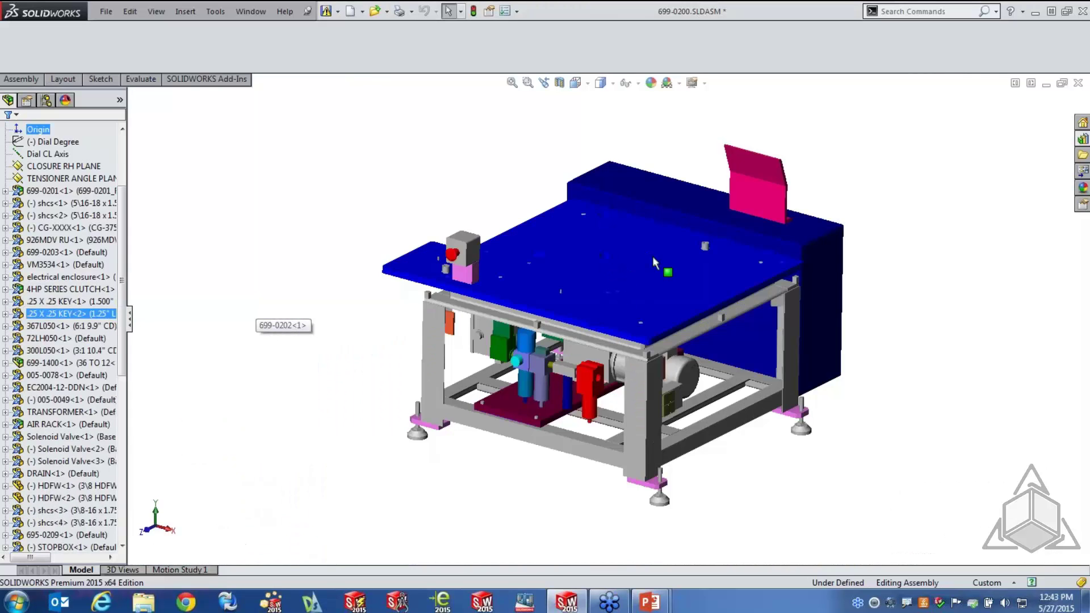
scroll(400, 244, down, 1)
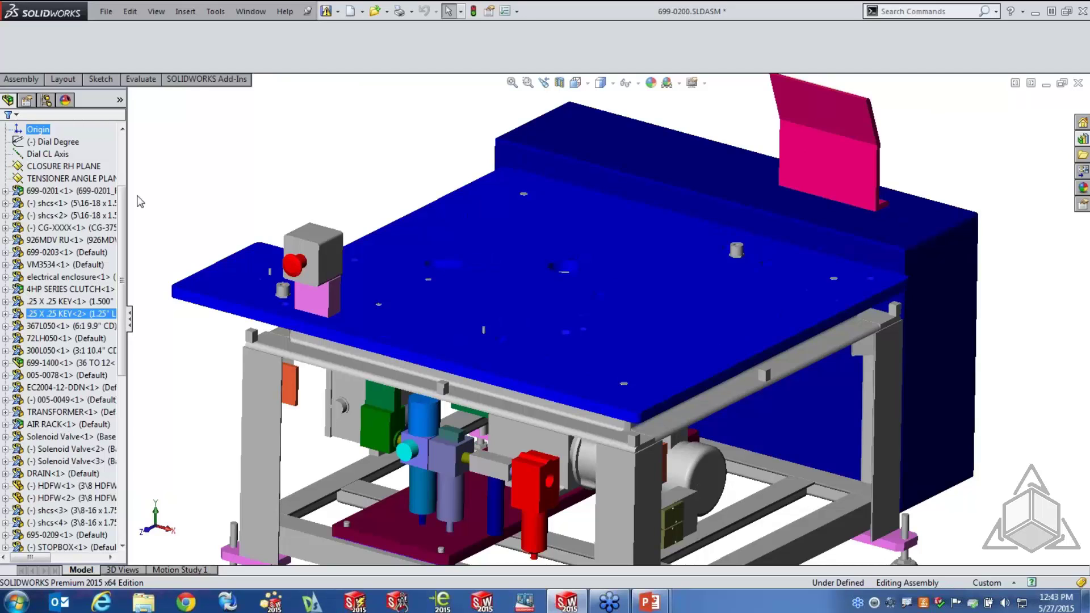
click(119, 205)
scroll(121, 209, up, 3)
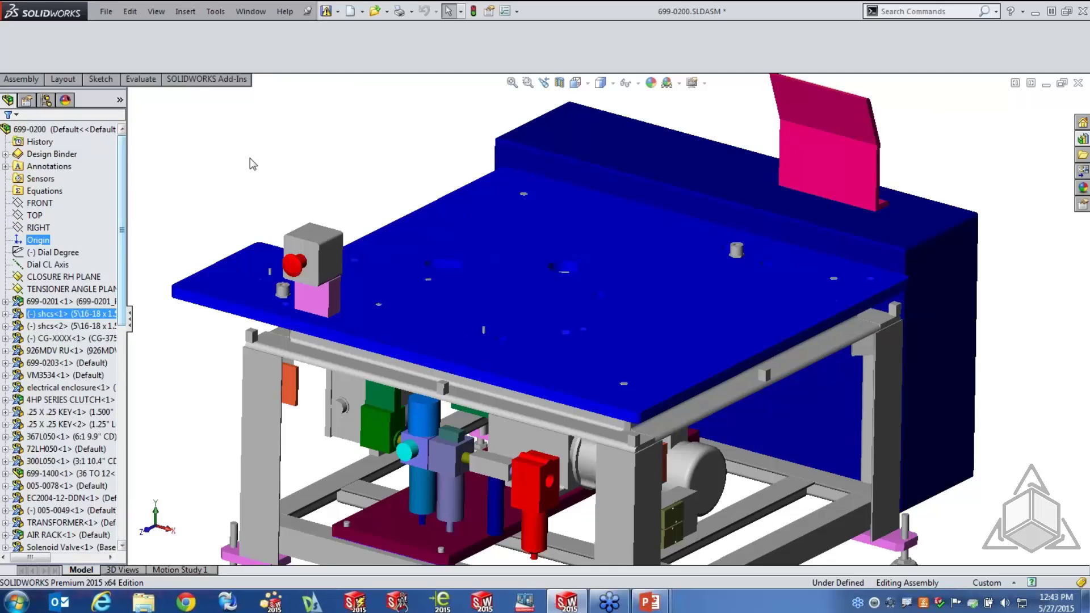
- Set every lightweight component in the 699-0200 assembly to resolved
click(54, 130)
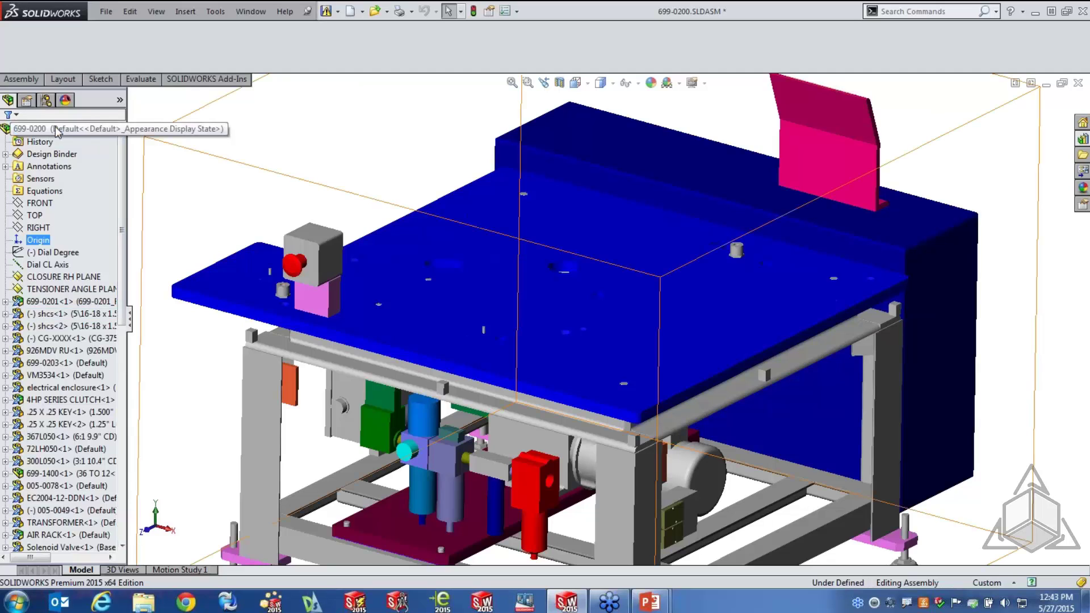
right_click(54, 130)
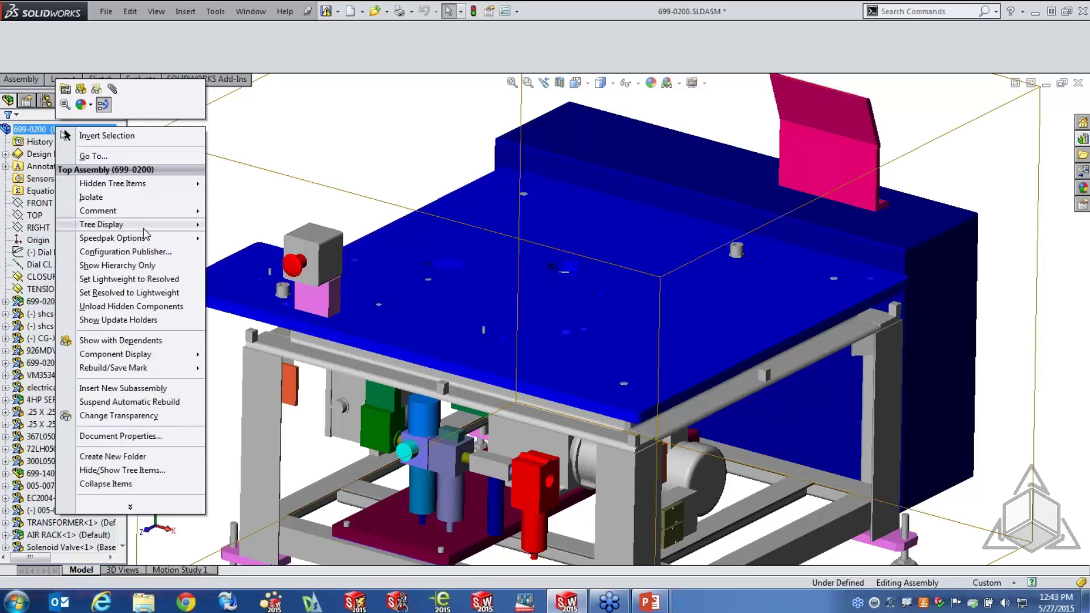
click(112, 279)
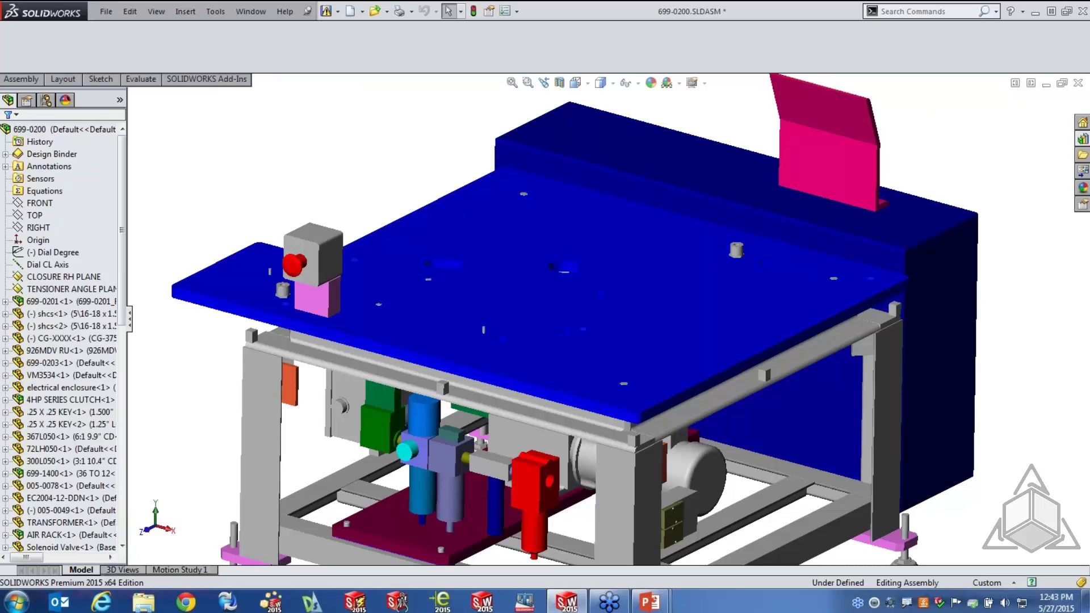
- Close the 699-0200 assembly without saving changes
click(649, 602)
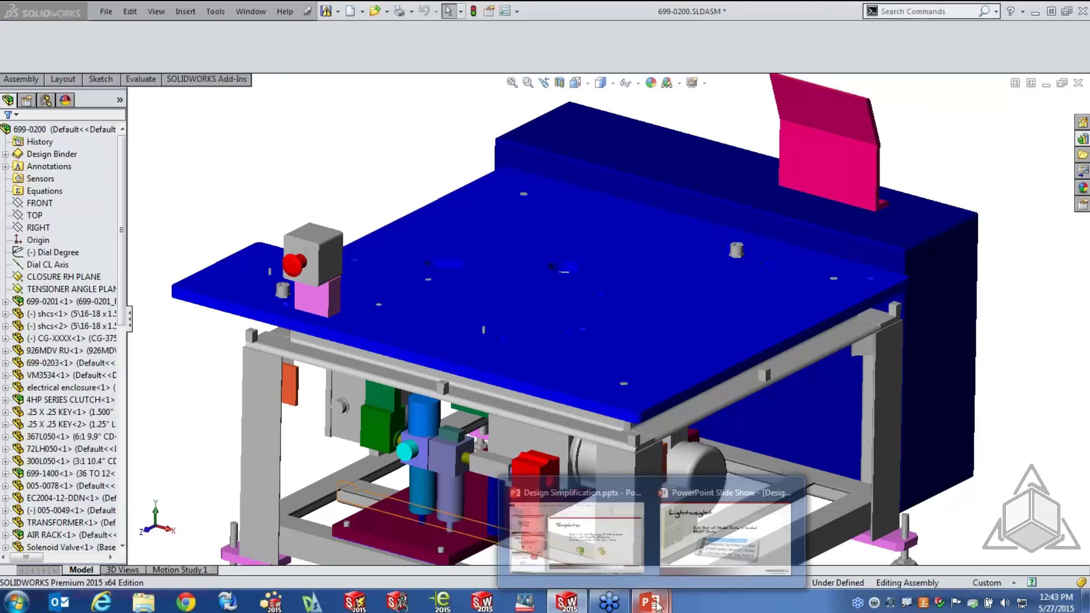
click(1078, 83)
click(282, 219)
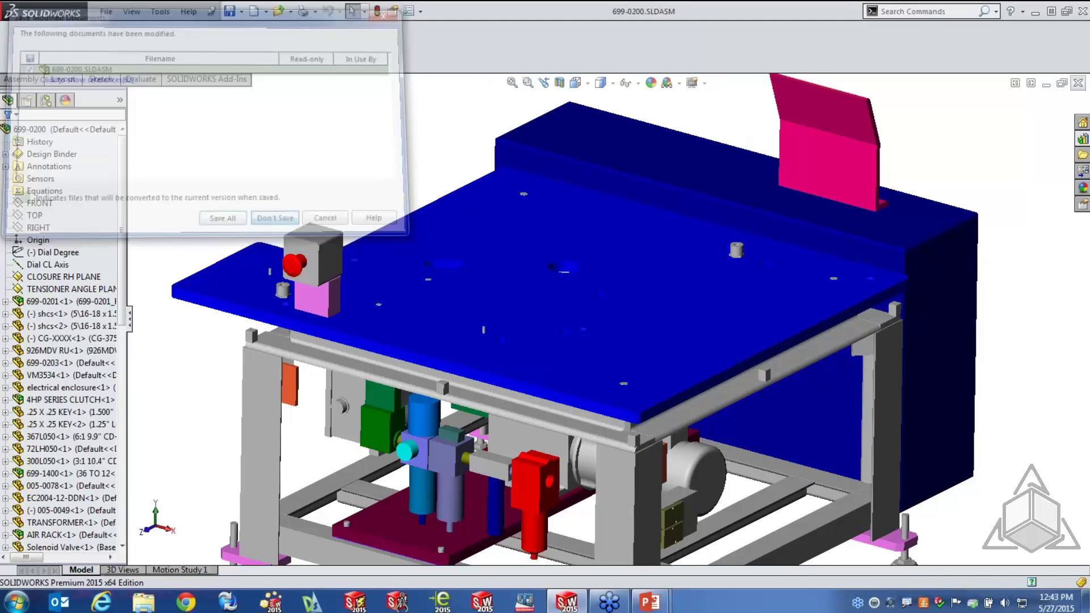
click(659, 606)
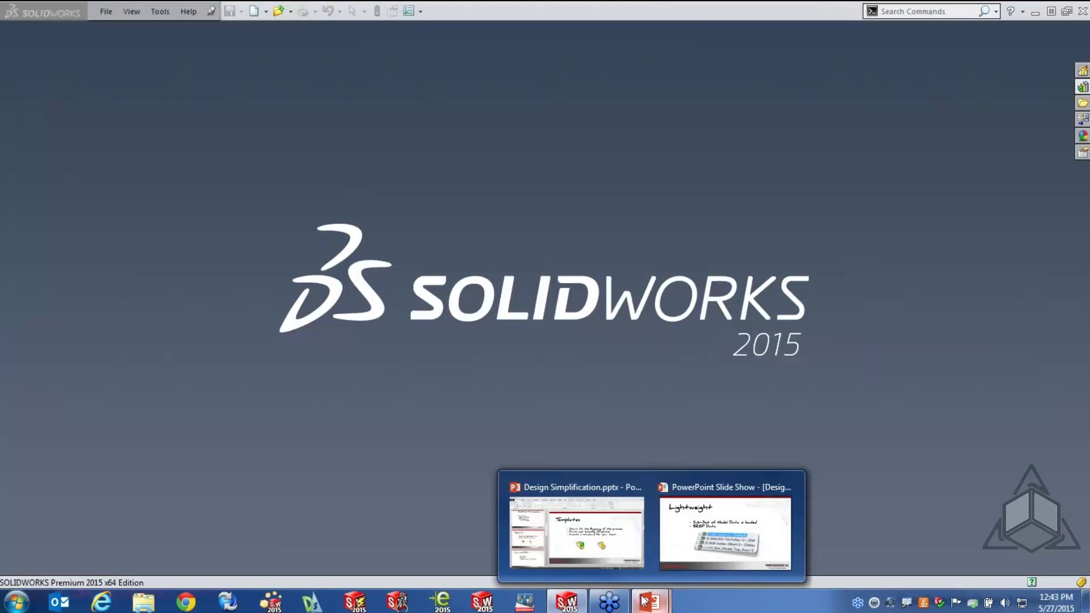
- Resume the slide show, advance to slide 11 'Speedpak', and end the show with Esc
mouse_move(618, 533)
click(663, 542)
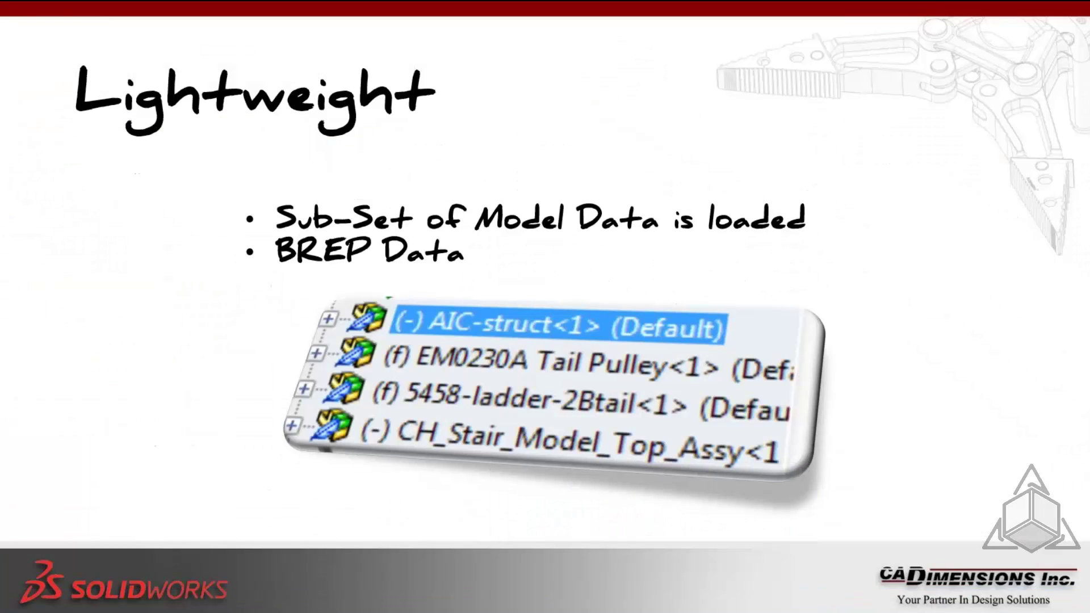
click(129, 342)
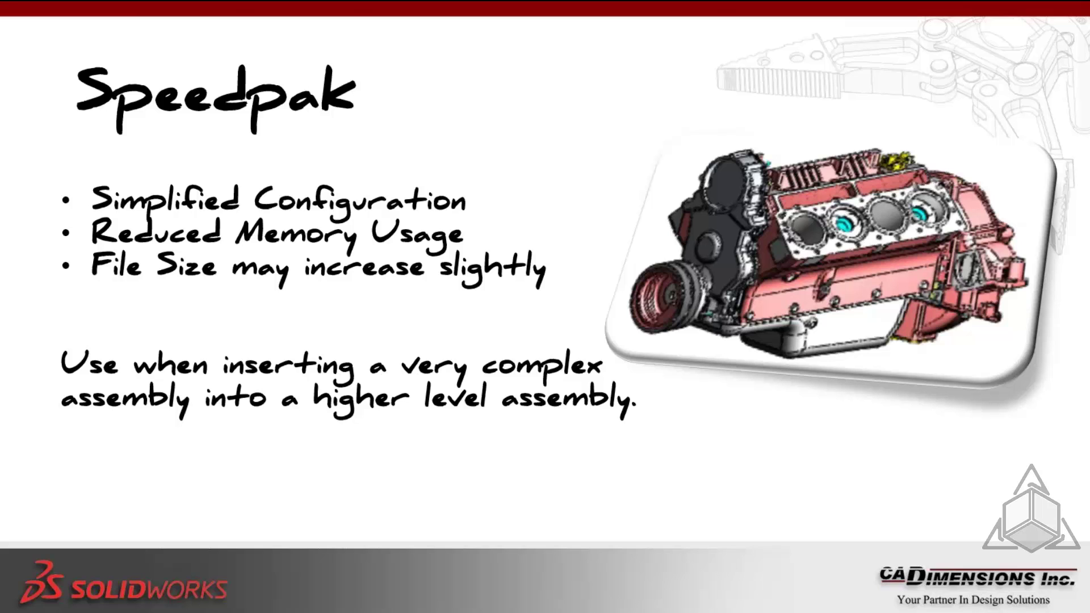
key(Escape)
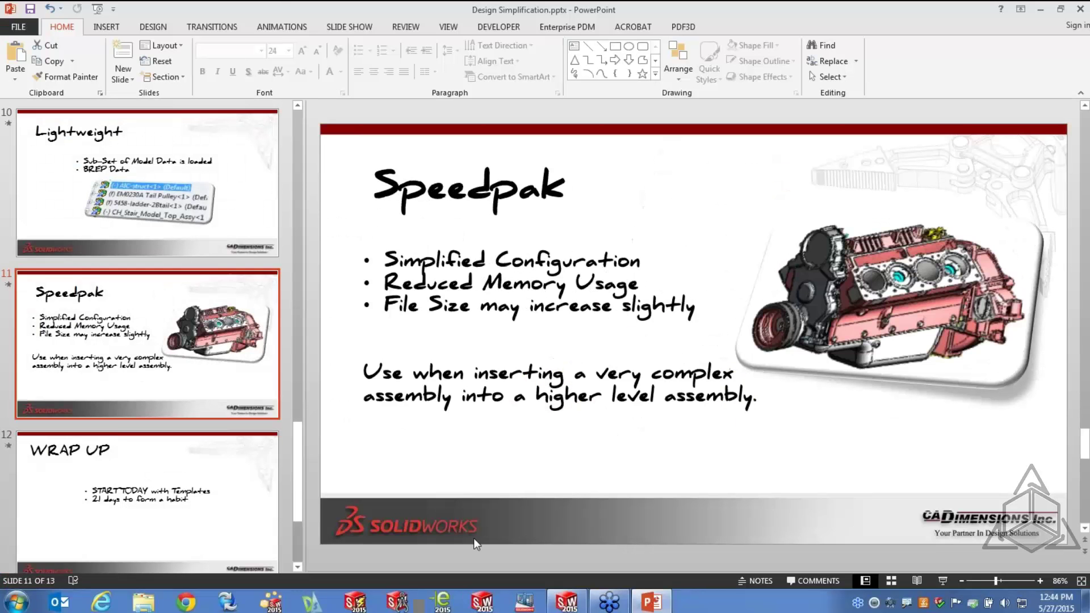
- Open 89-NOAO-4200-0027.SLDASM from the SpeedPak folder
click(566, 601)
click(106, 11)
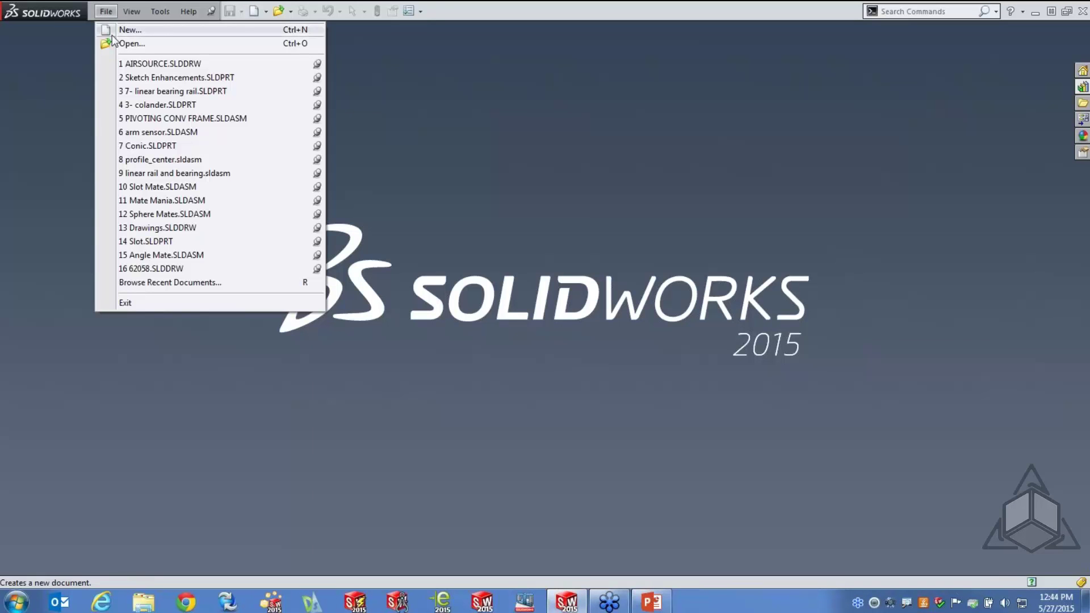
click(132, 43)
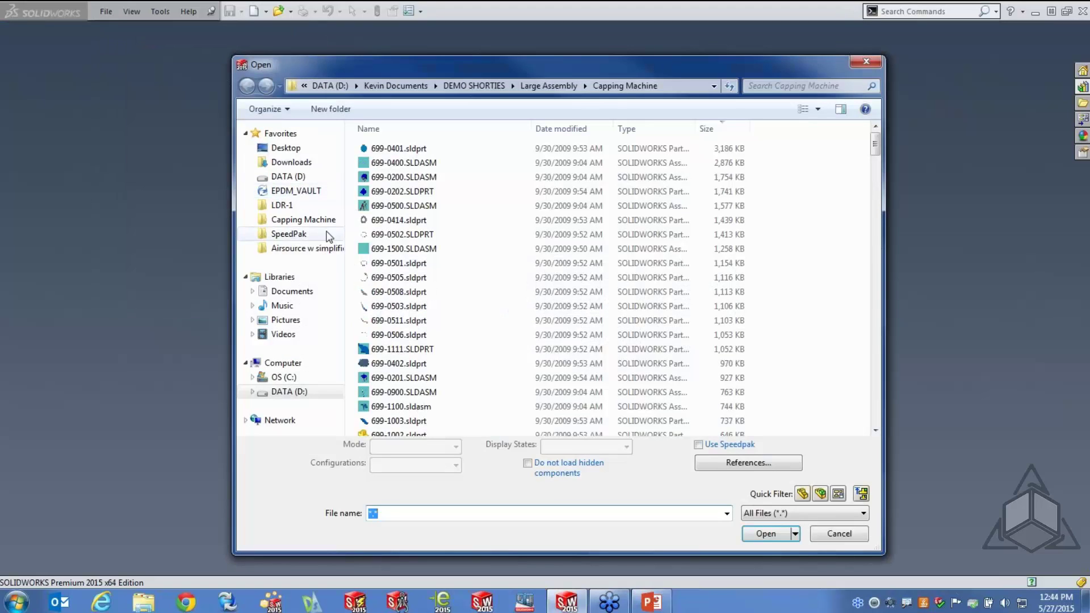
click(289, 234)
double_click(466, 178)
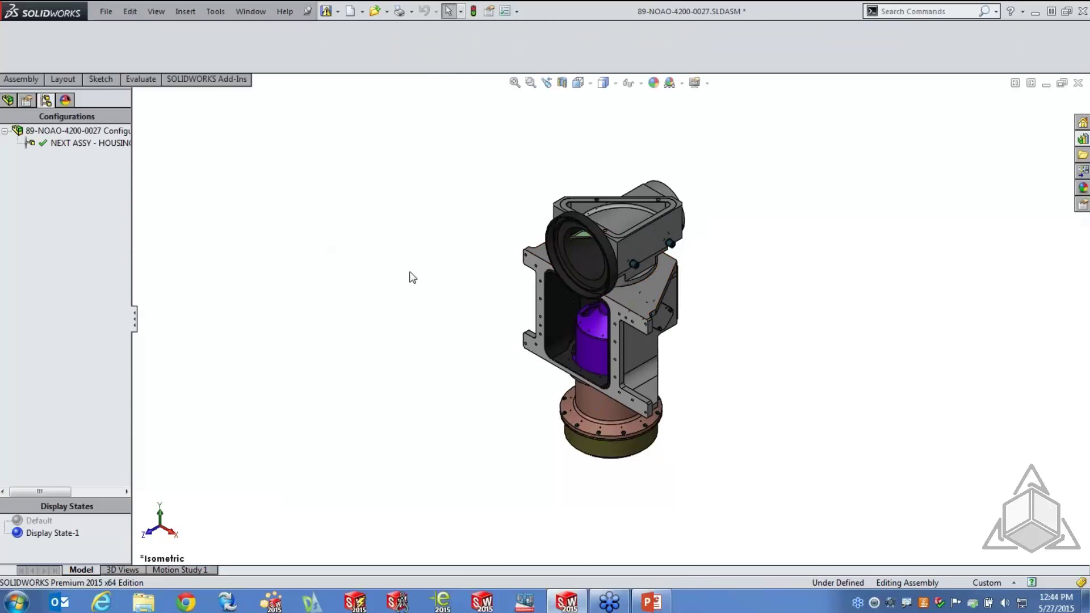
- Orbit the housing assembly and zoom to fit to inspect it
middle_drag(438, 358, 428, 297)
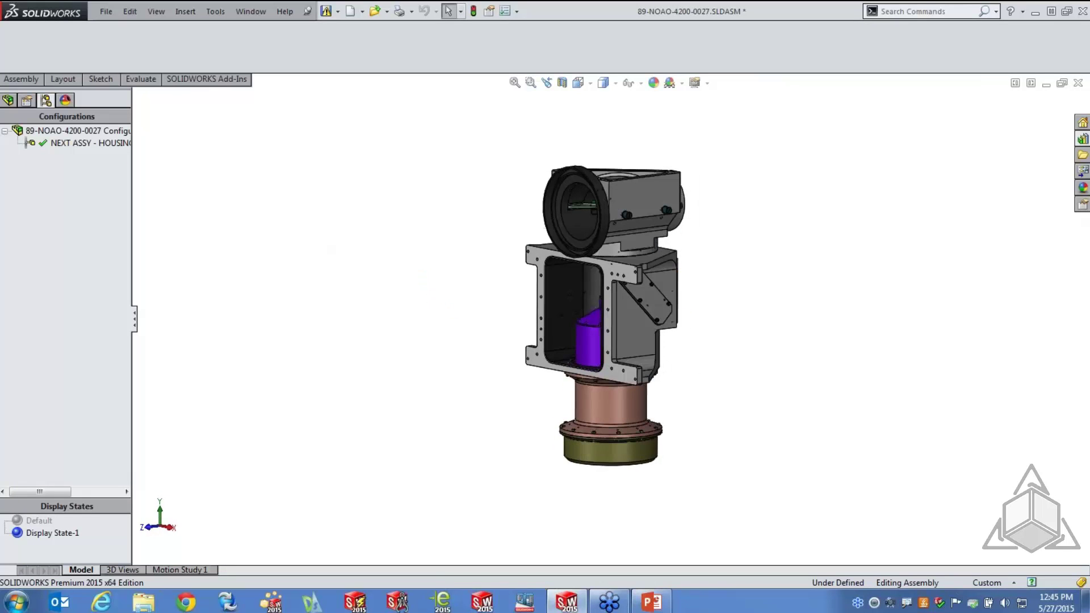
key(f)
middle_drag(684, 309, 679, 315)
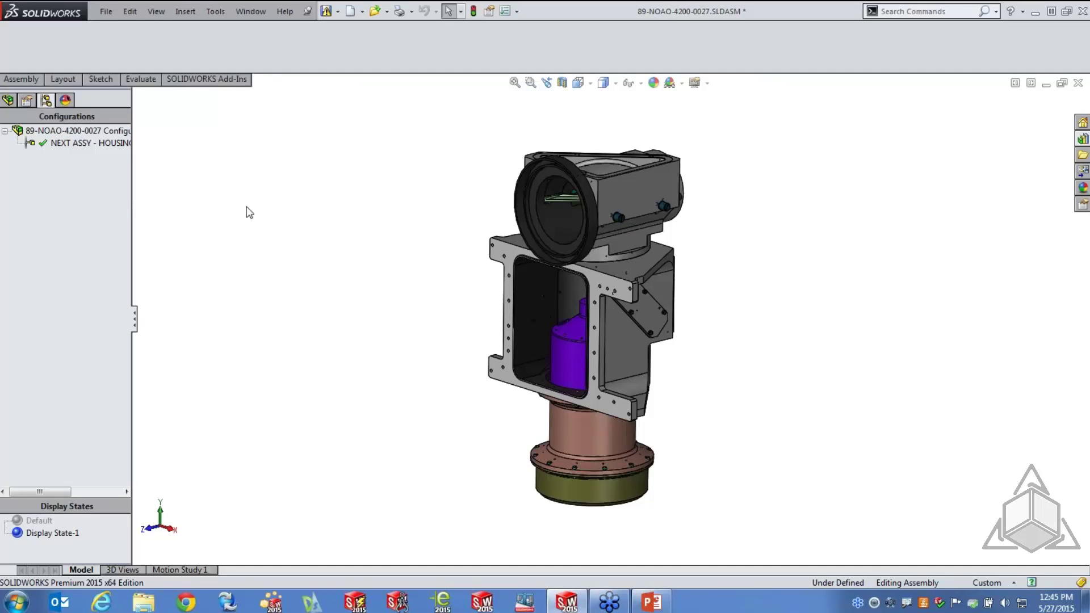
- Start a SpeedPak on the housings-only configuration, including the plate's front face and a second face
right_click(59, 145)
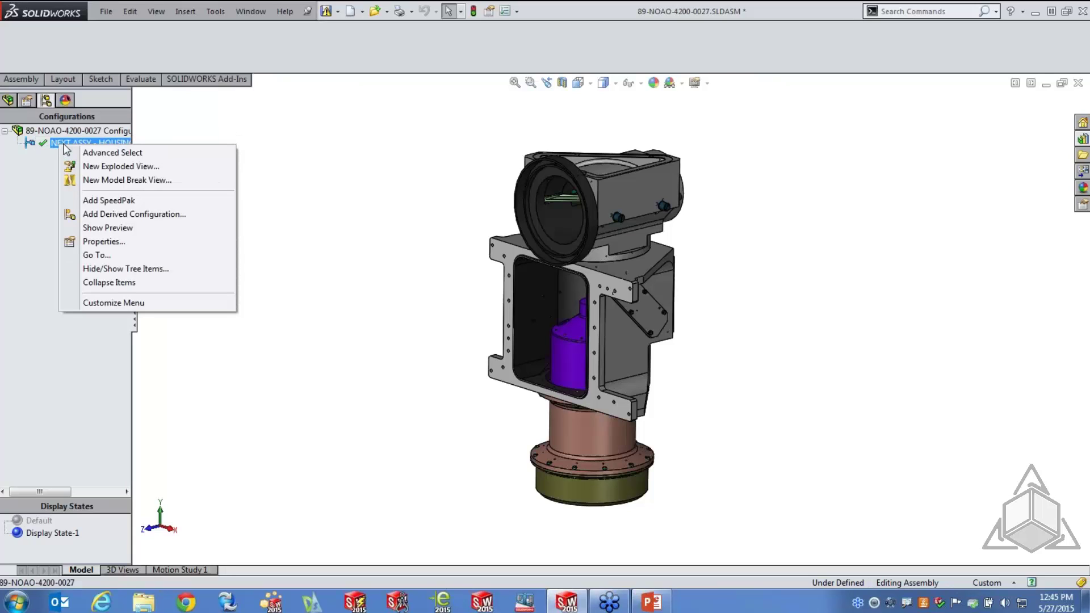
click(126, 201)
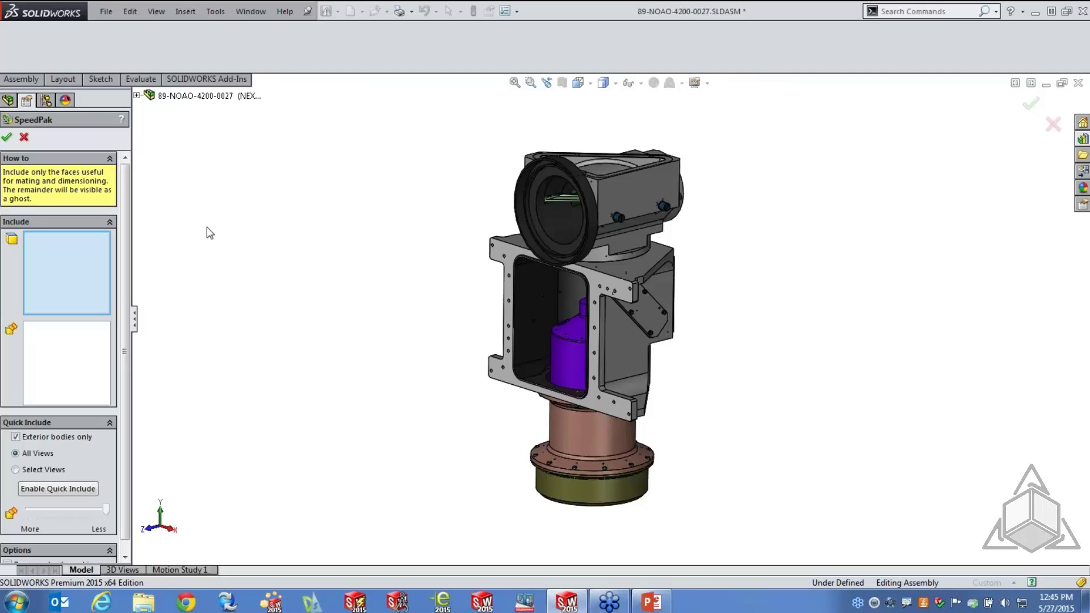
scroll(644, 309, down, 5)
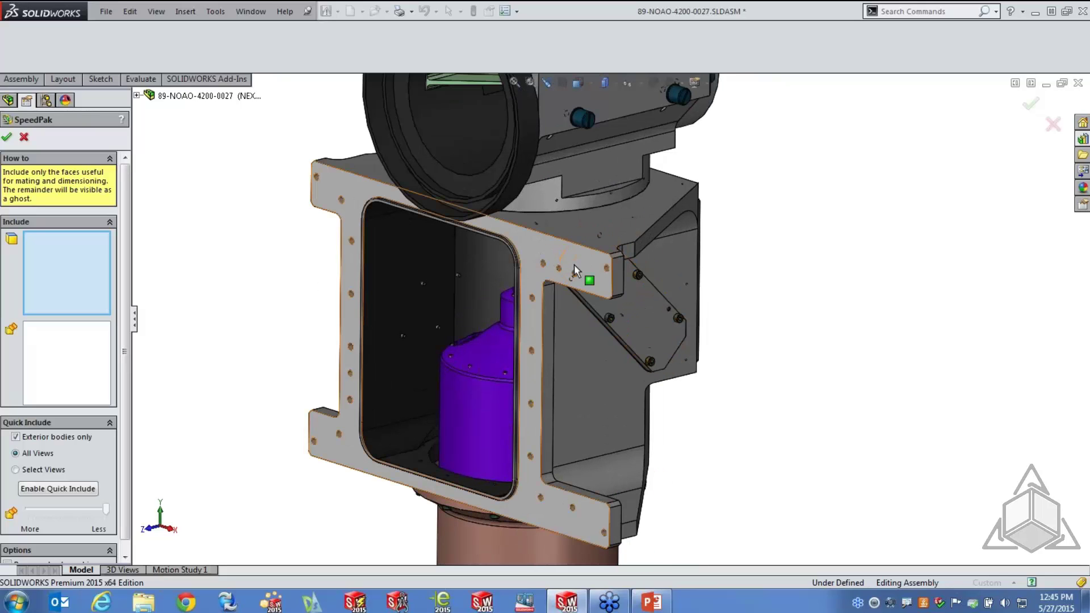
click(574, 264)
scroll(605, 288, down, 5)
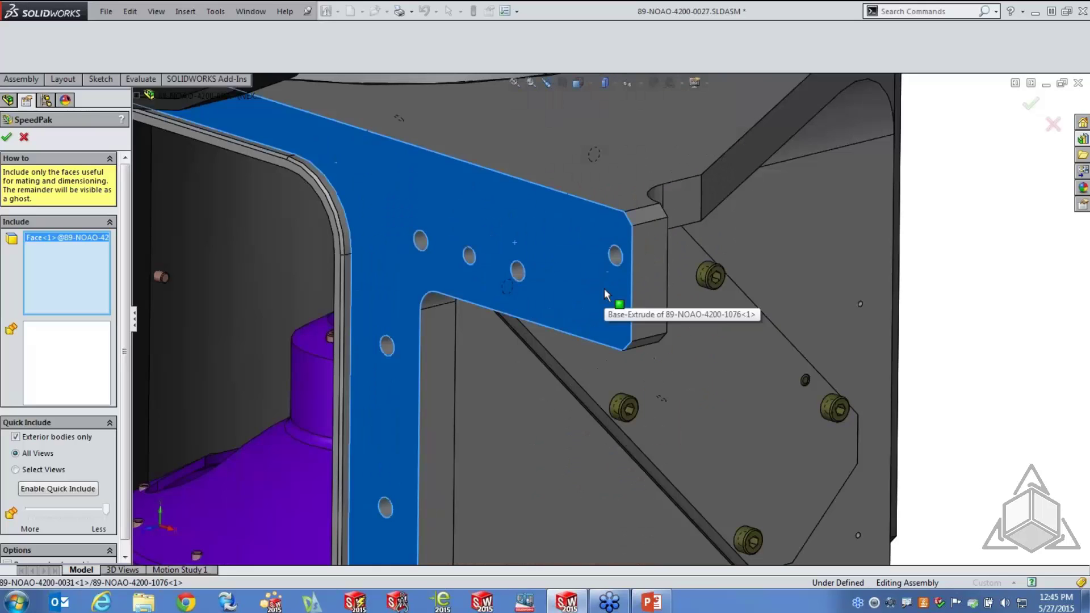
click(621, 278)
middle_drag(622, 278, 595, 478)
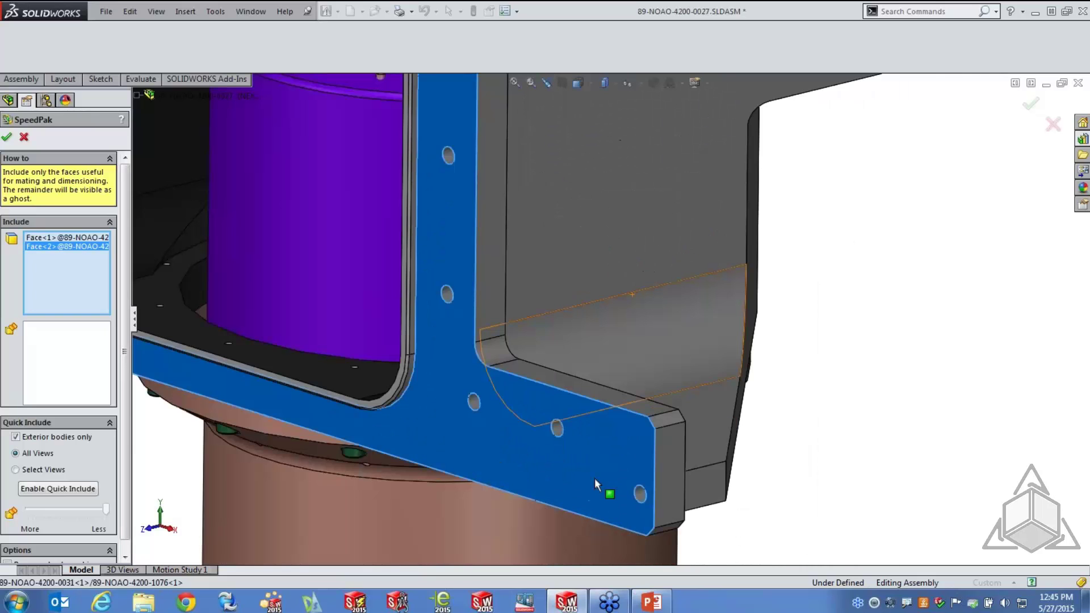
- Add three hole faces of the plate to the SpeedPak, including the top-corner hole
click(640, 494)
scroll(518, 454, up, 5)
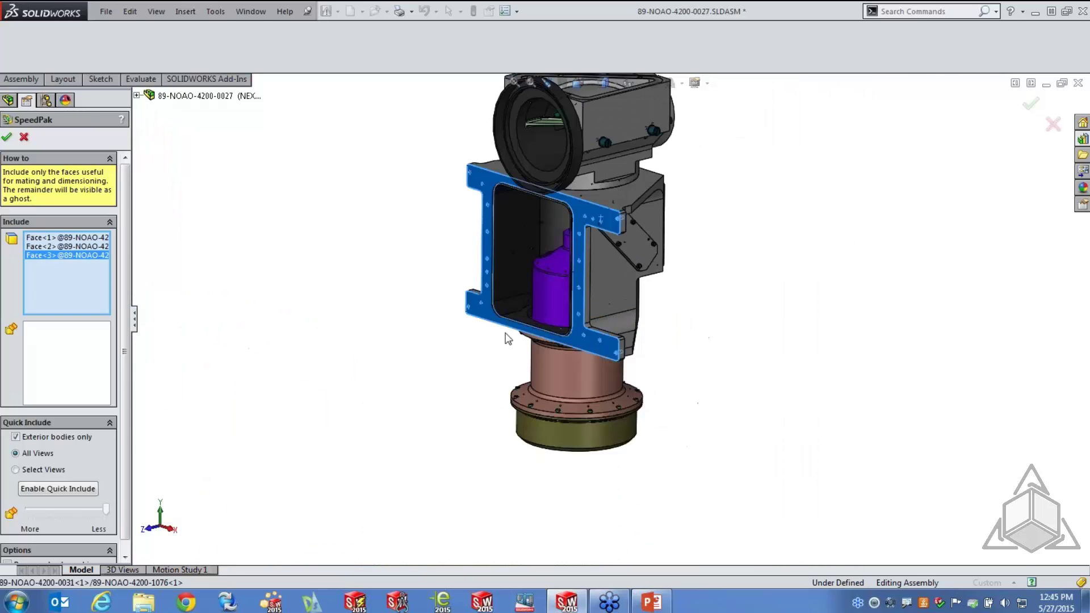
scroll(492, 272, down, 6)
click(438, 283)
scroll(646, 151, up, 6)
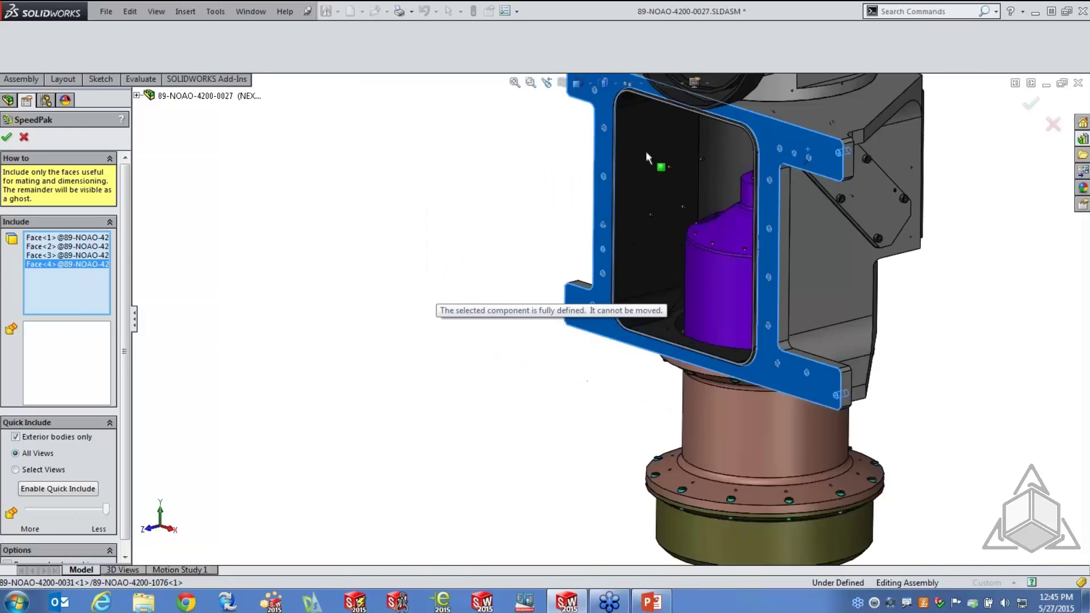
scroll(614, 280, down, 5)
scroll(610, 264, down, 5)
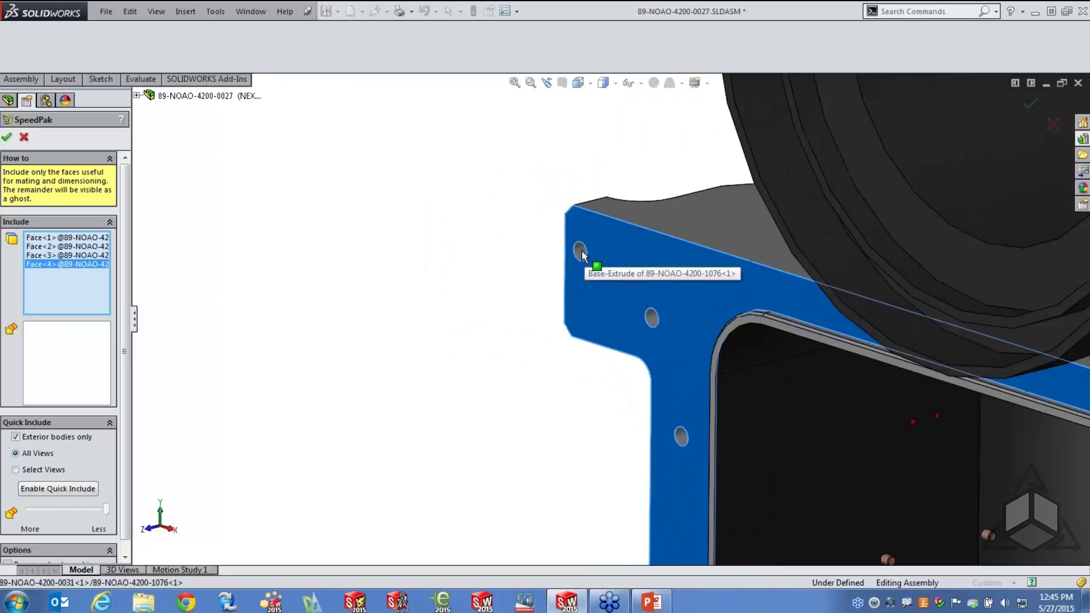
click(583, 252)
- Include the purple part's Cut-Revolve1 body in the SpeedPak
click(79, 385)
scroll(362, 434, up, 6)
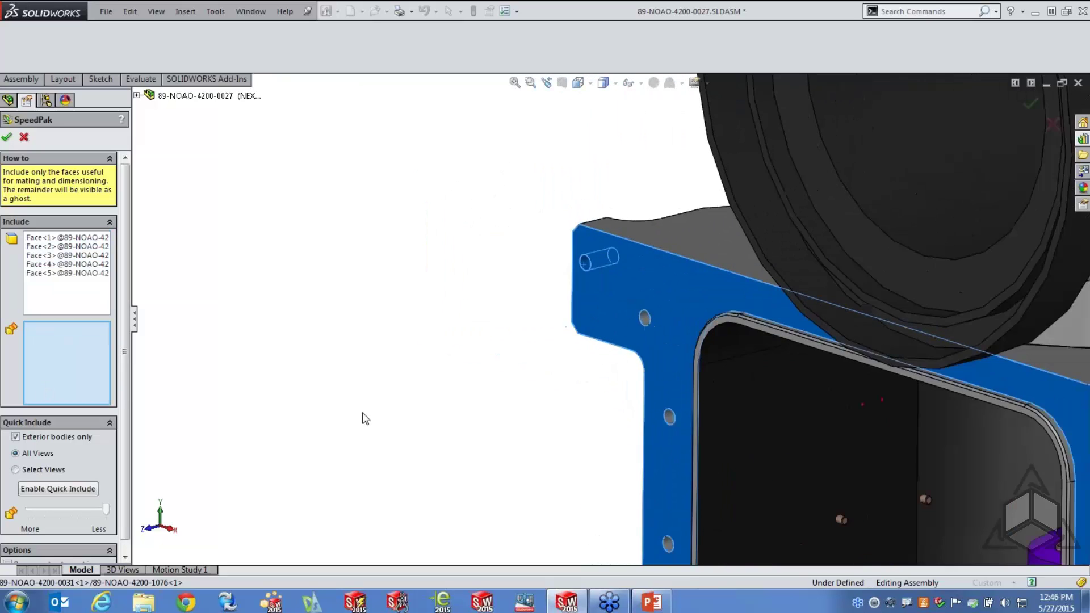
middle_drag(384, 396, 424, 426)
click(721, 454)
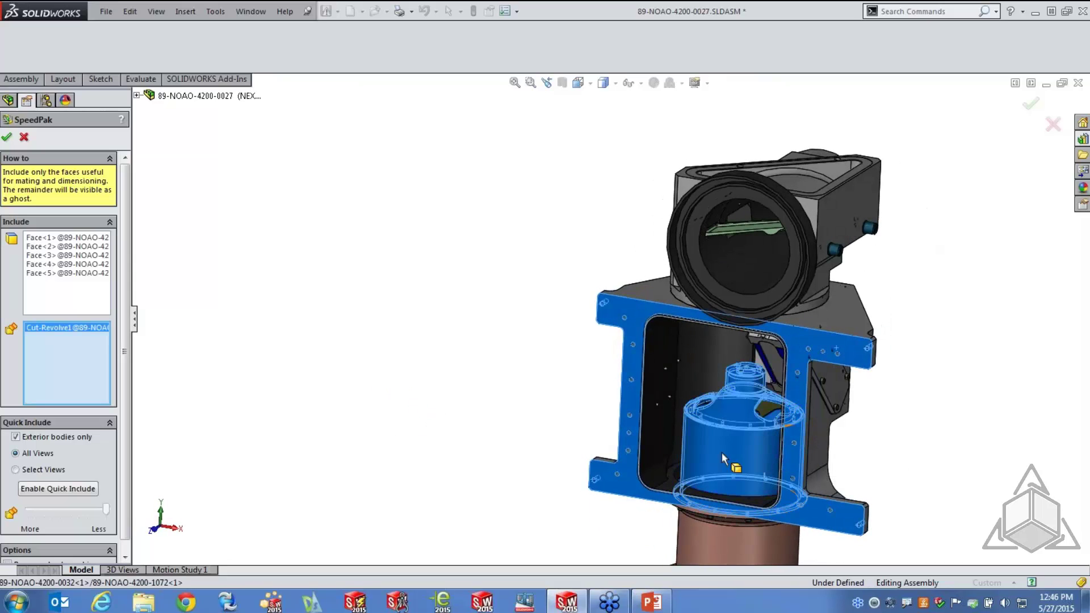
mouse_move(306, 411)
middle_down()
mouse_move(282, 392)
mouse_move(293, 405)
middle_up()
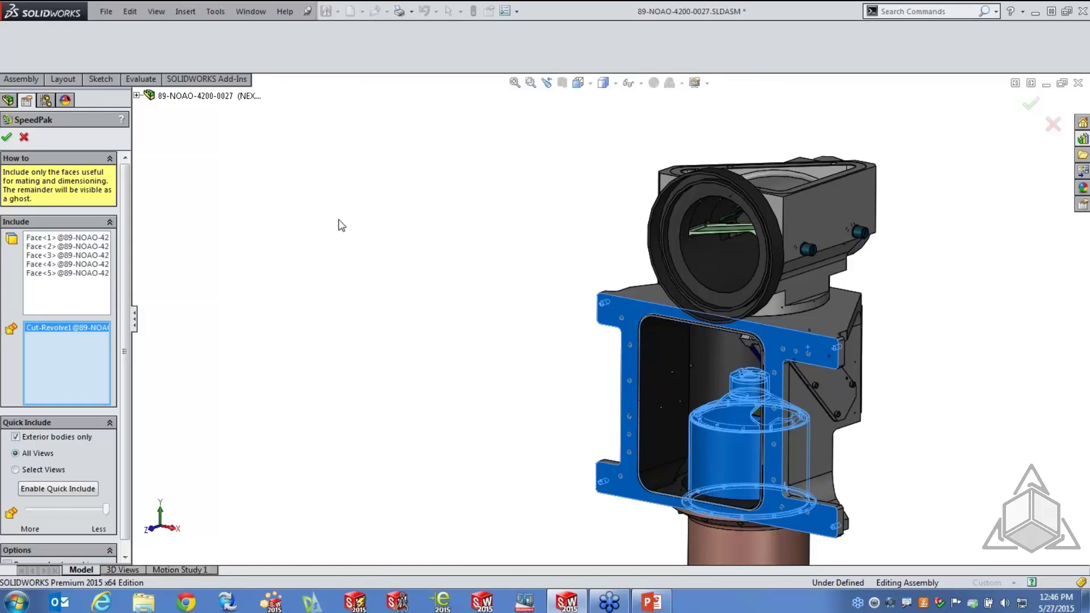
- Confirm the SpeedPak, then open 89-NOAO-4200-0025.SLDASM from the SpeedPak folder
click(7, 139)
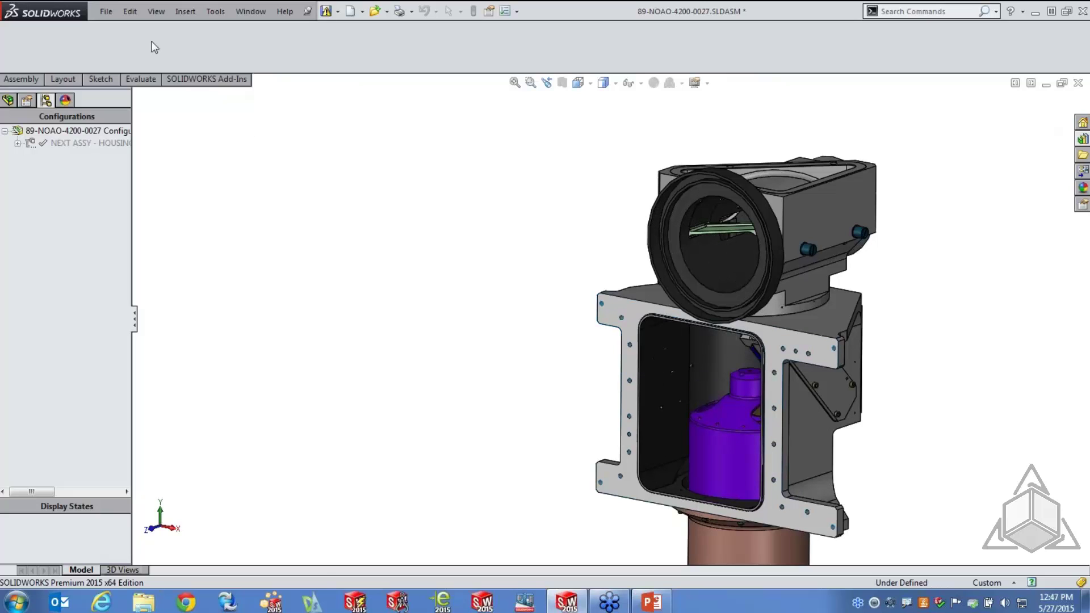
click(106, 11)
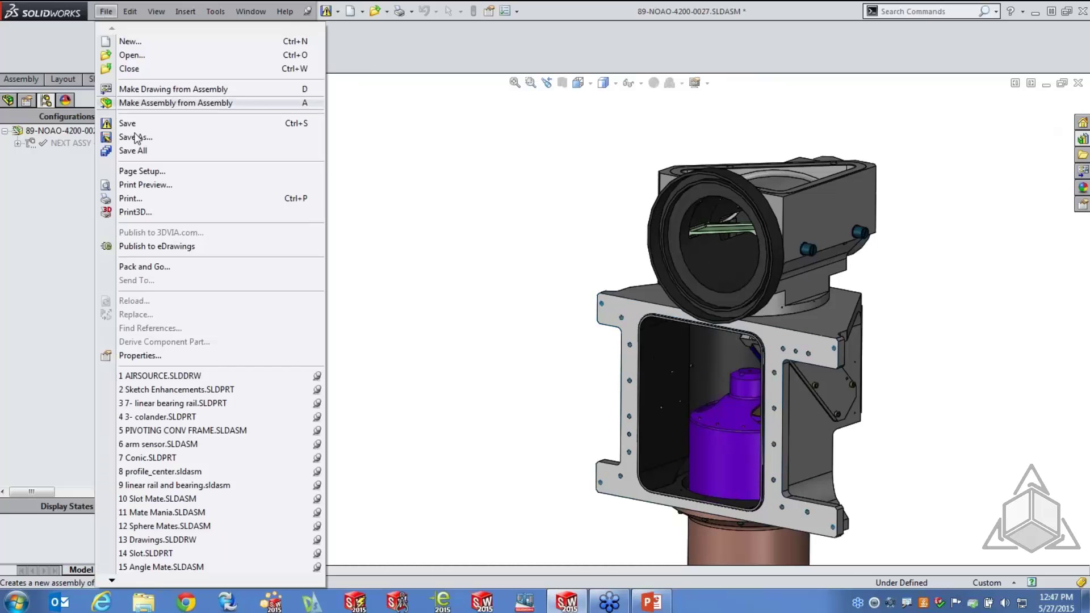
click(136, 55)
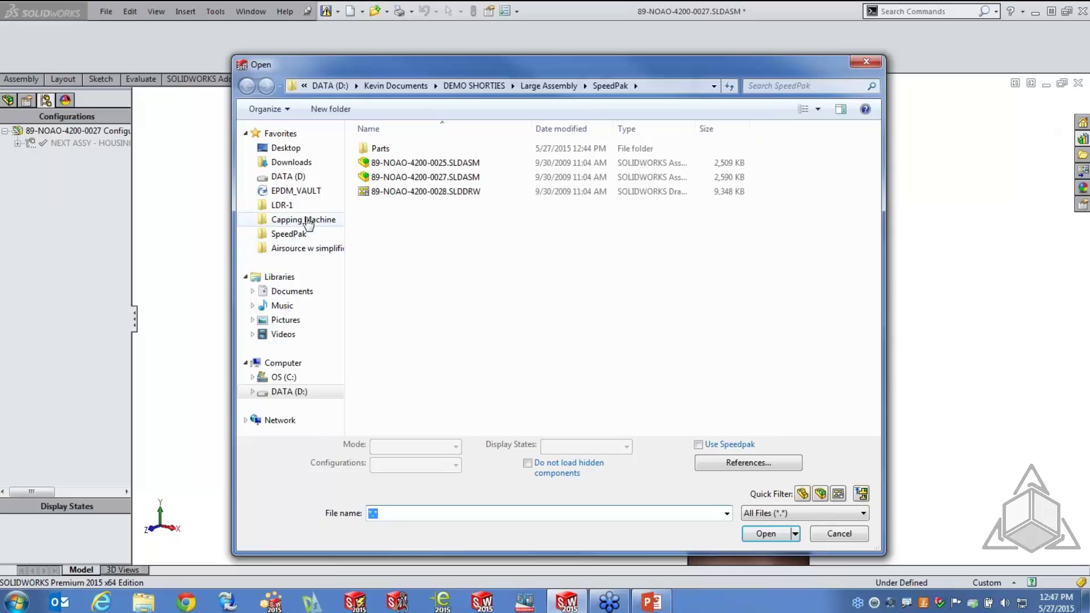
click(280, 206)
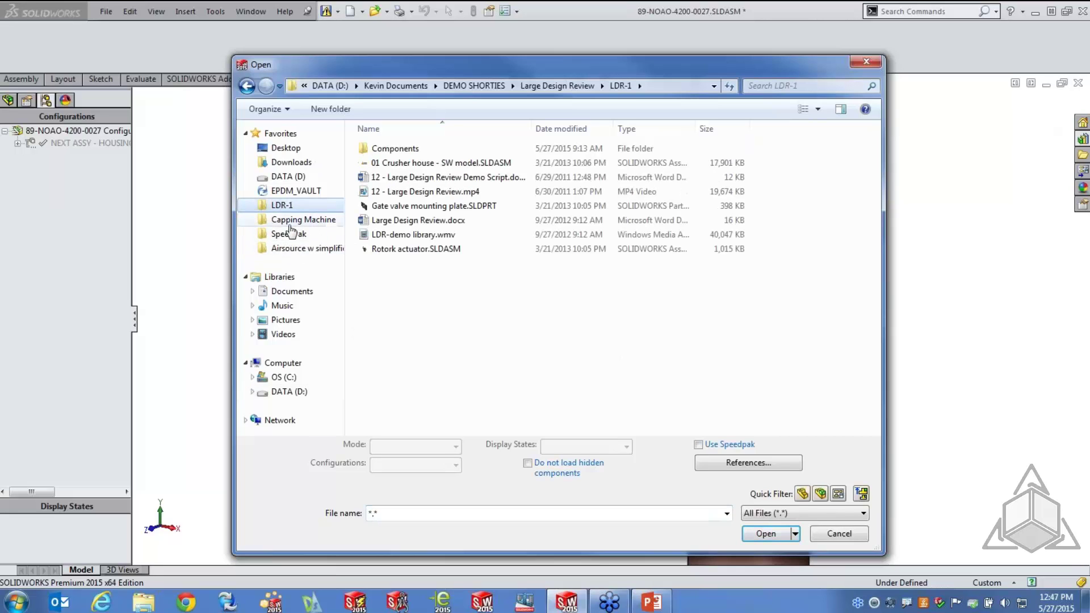
click(289, 235)
double_click(438, 177)
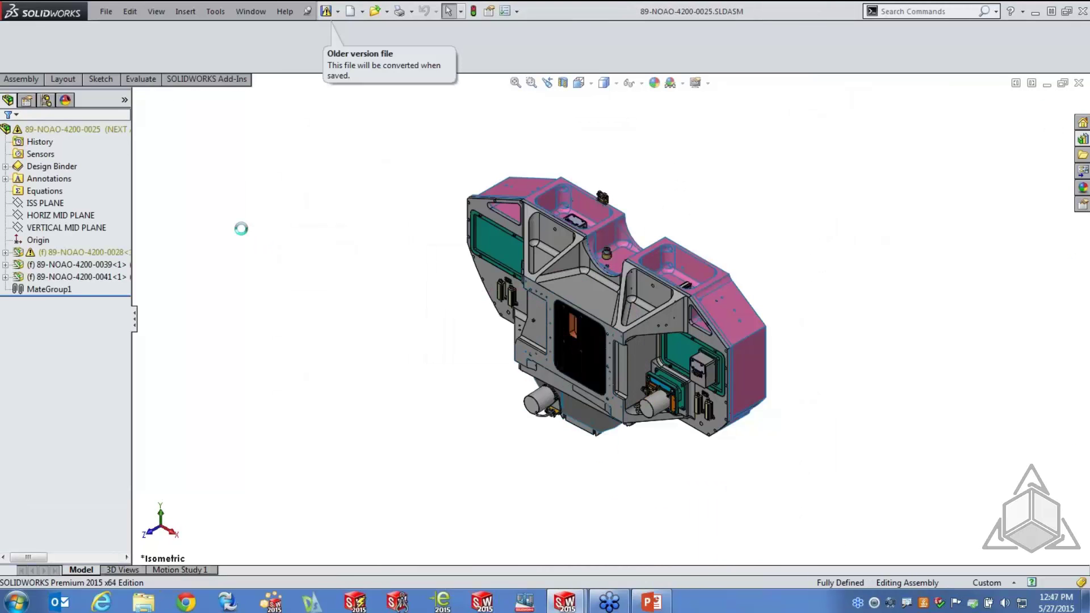
- Insert the 89-NOAO-4200-0027 housing, rotated twice by 90° about Y, beside the frame
click(275, 218)
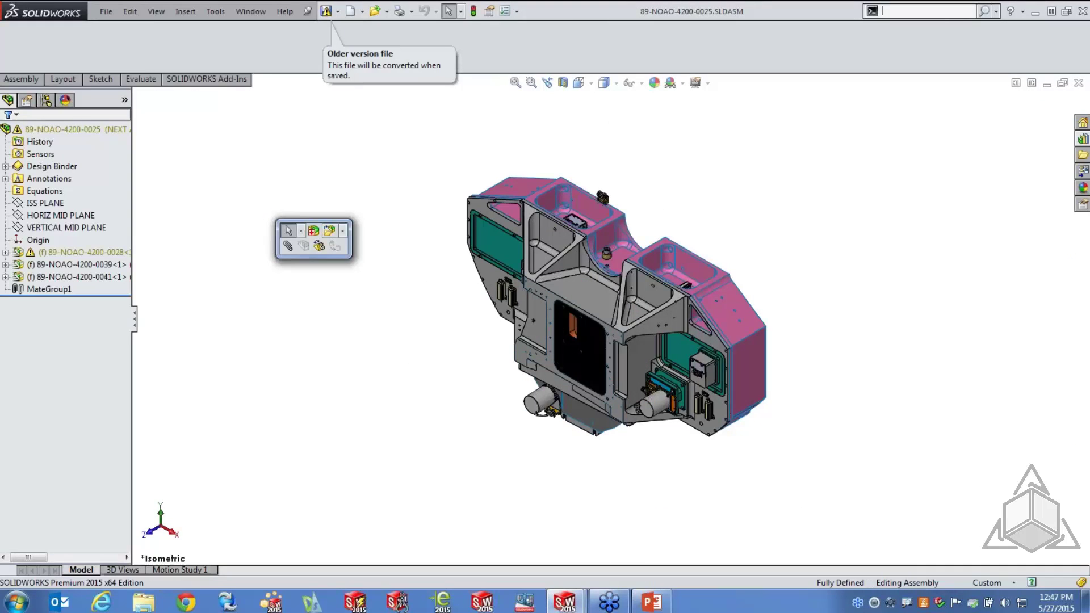
click(330, 232)
click(77, 289)
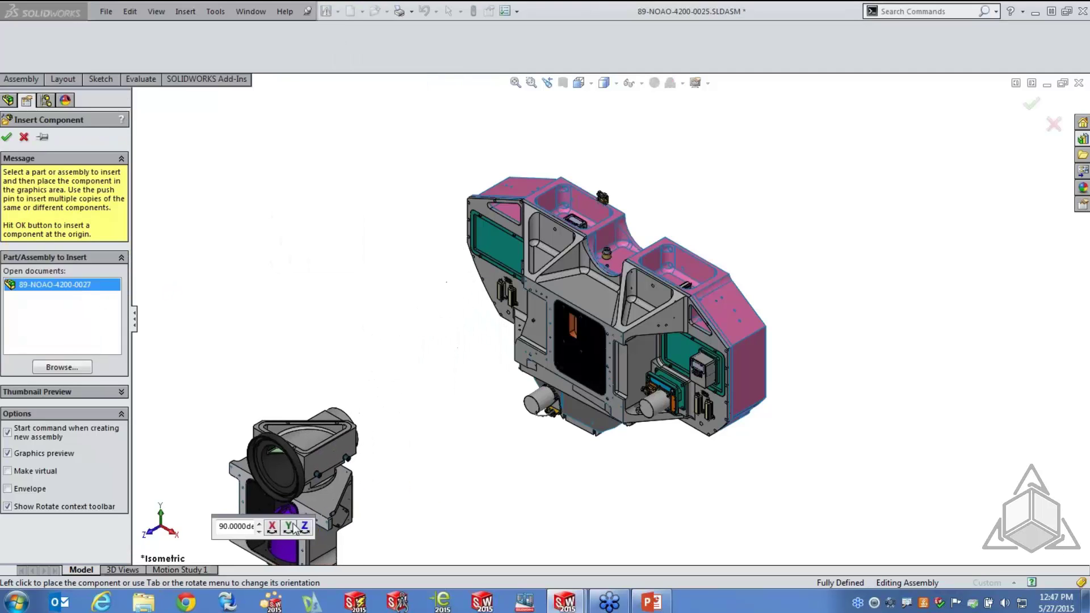
click(291, 528)
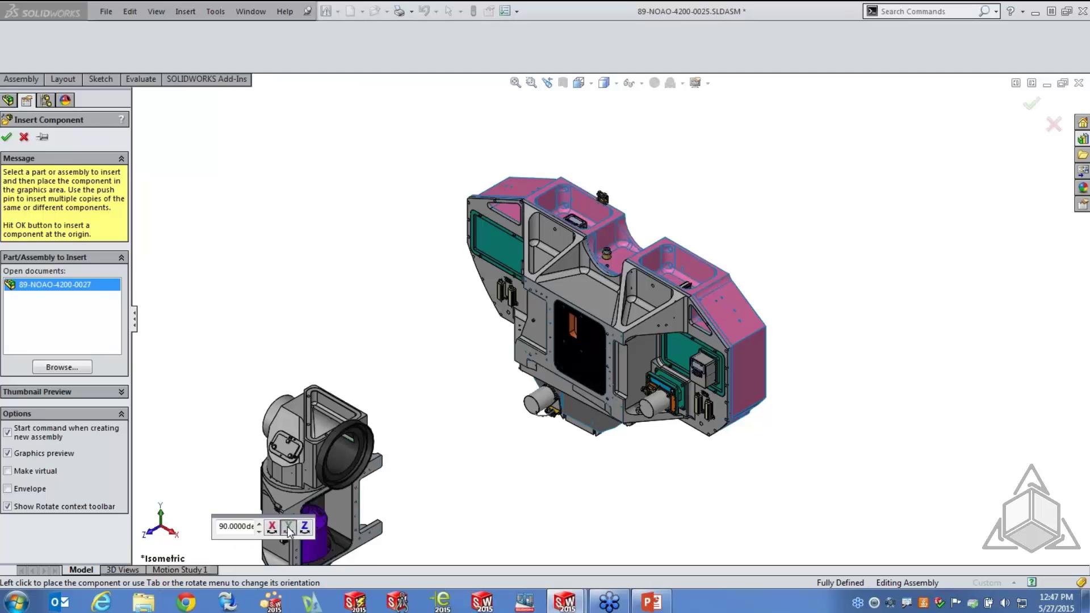
click(290, 528)
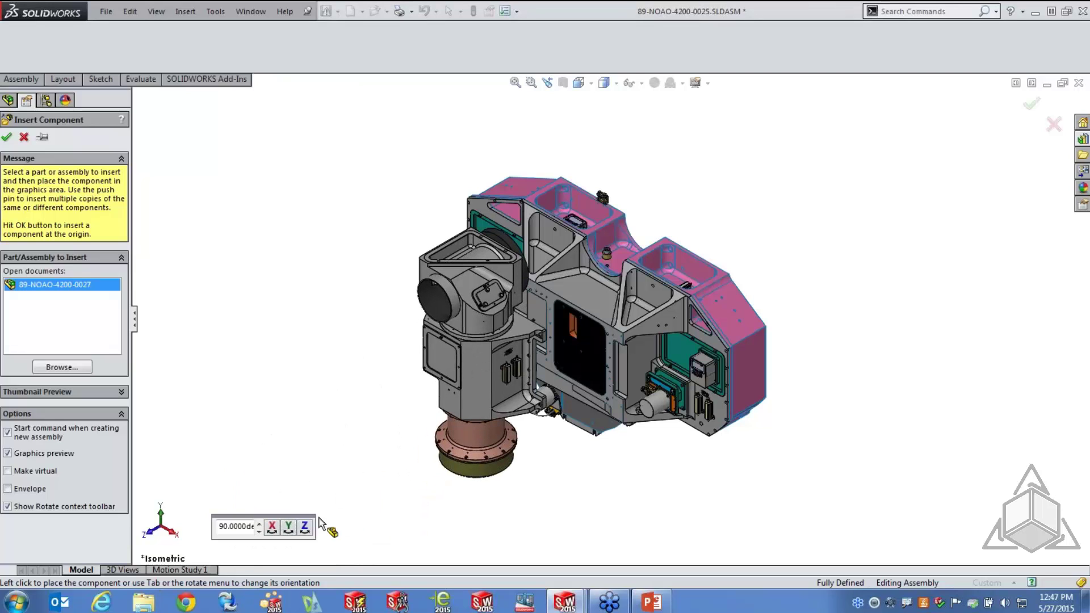
key(Escape)
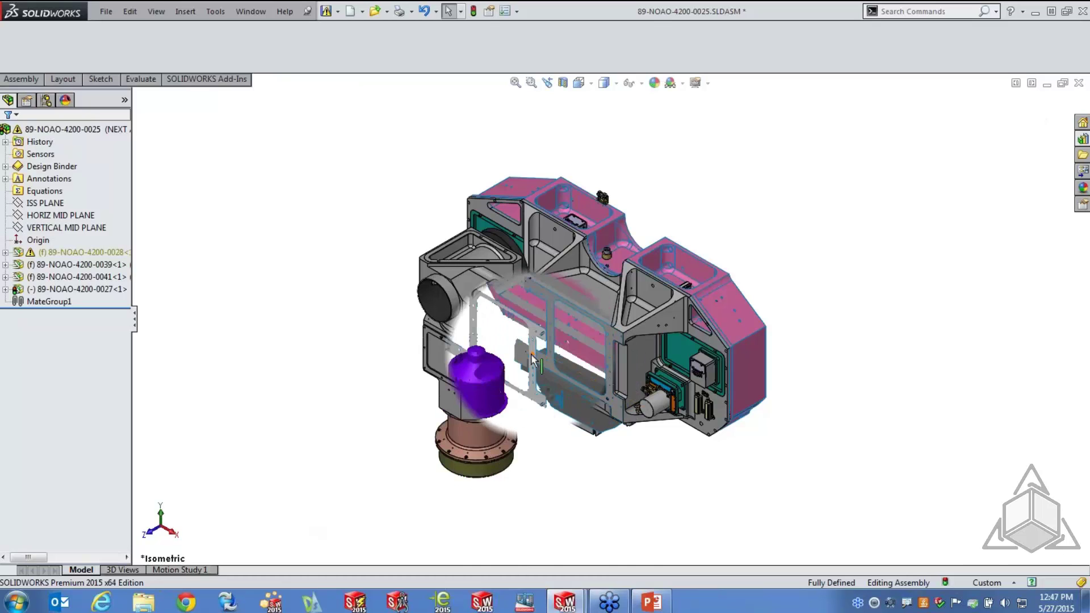
scroll(530, 353, down, 3)
- Mate the housing's bracket face coincident with the frame plate face
scroll(530, 353, down, 1)
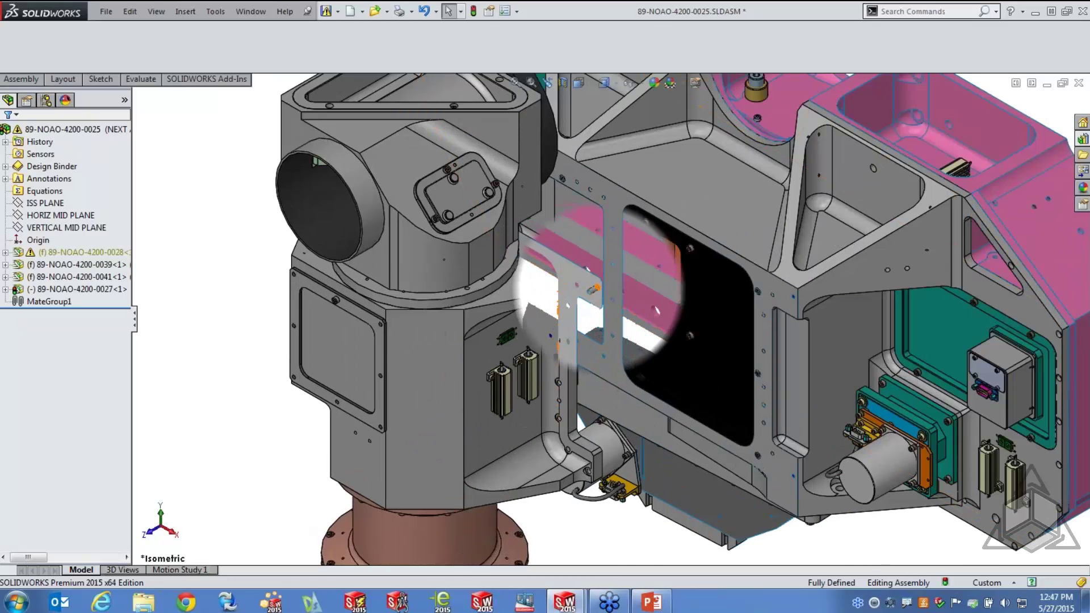
click(577, 451)
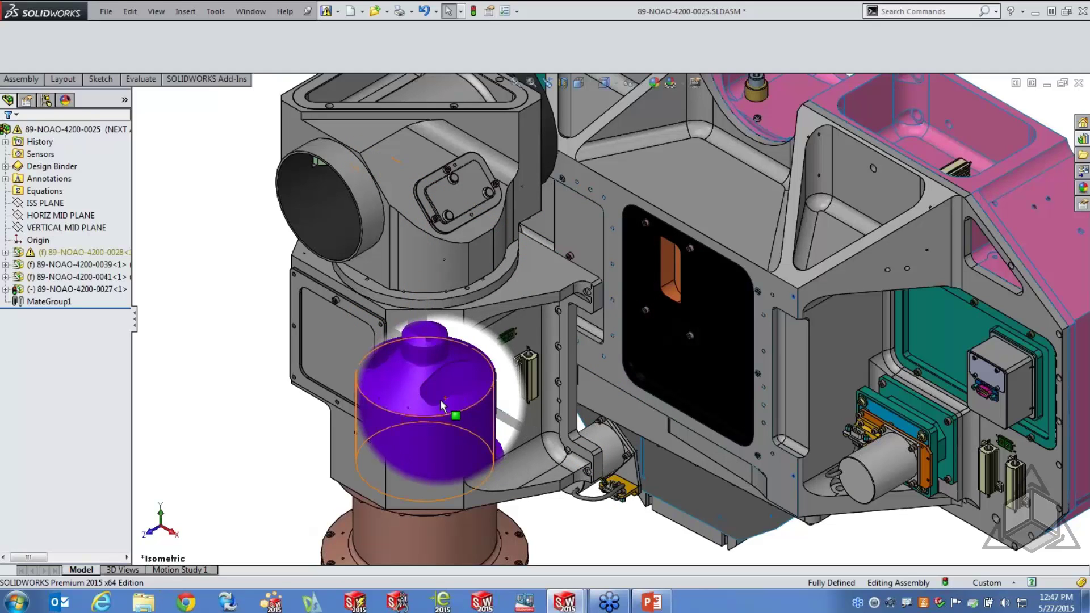
scroll(595, 309, down, 5)
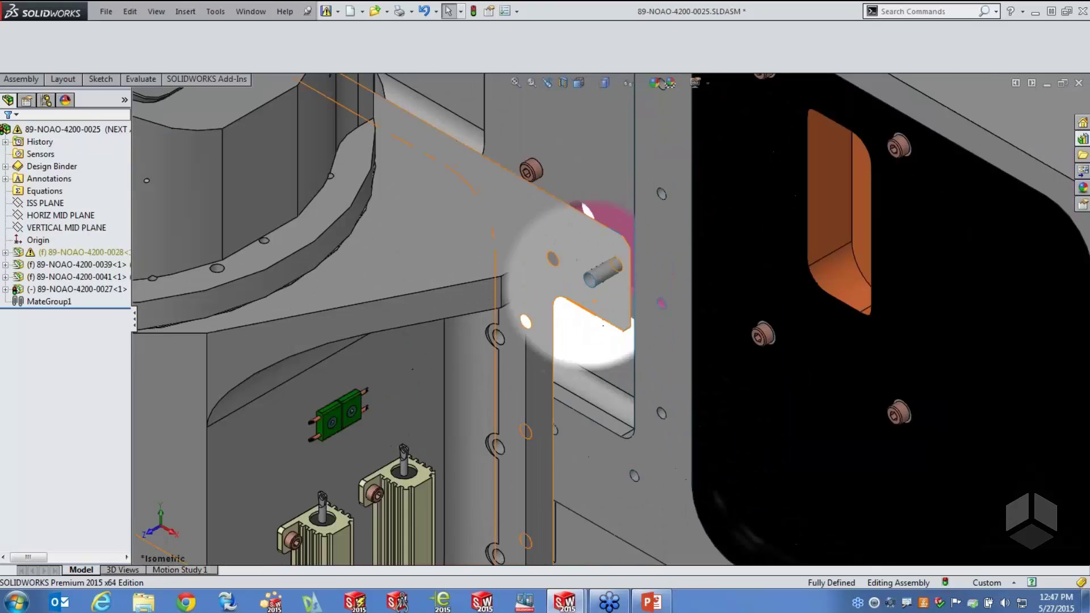
click(581, 241)
scroll(826, 271, up, 5)
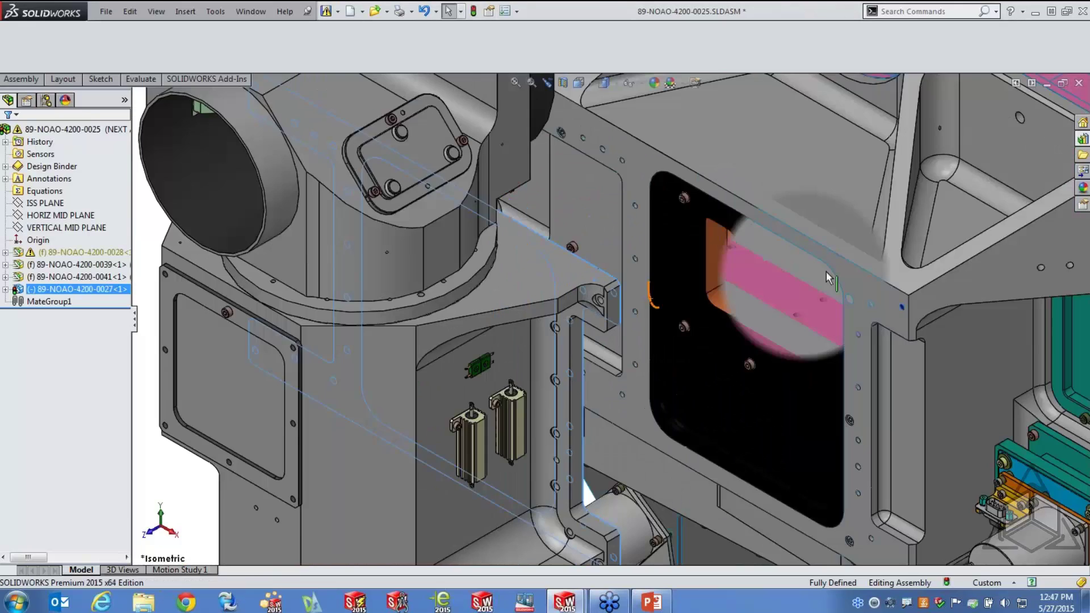
ctrl+click(824, 291)
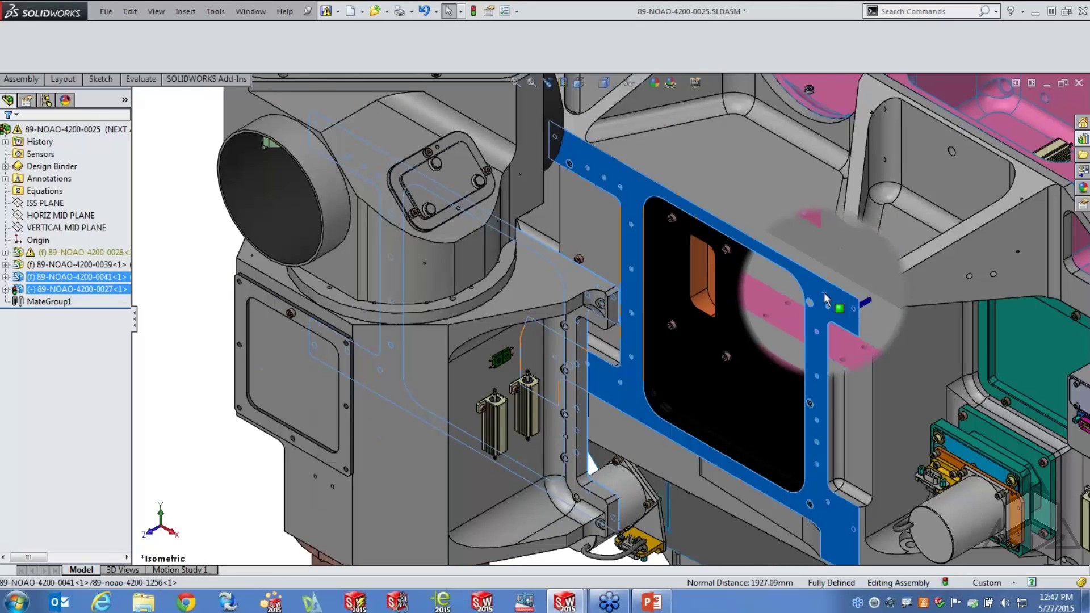
click(863, 280)
scroll(823, 318, up, 3)
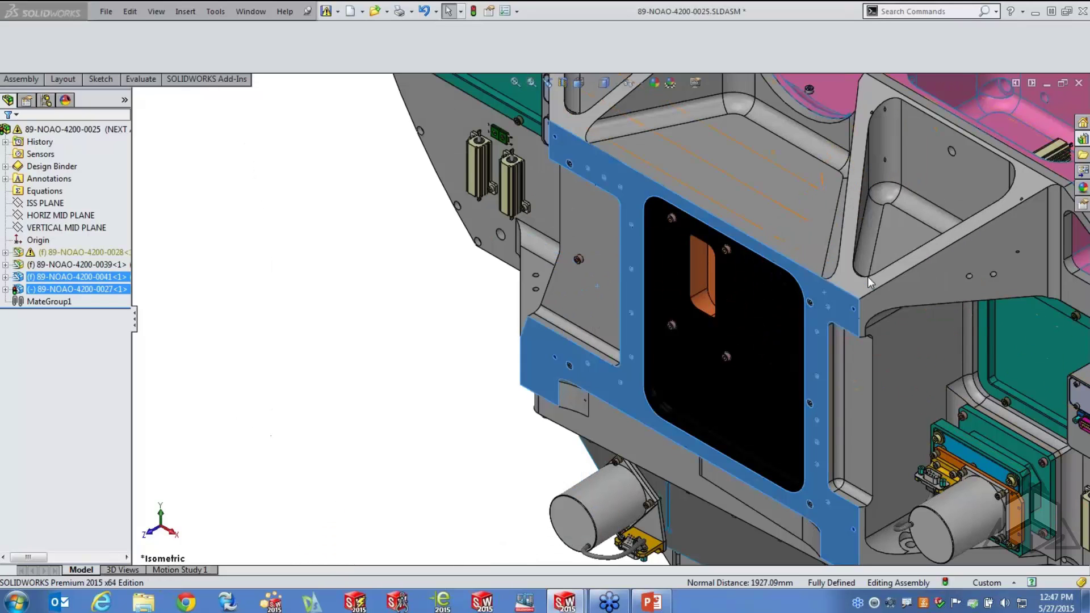
scroll(767, 398, up, 3)
middle_drag(736, 420, 533, 378)
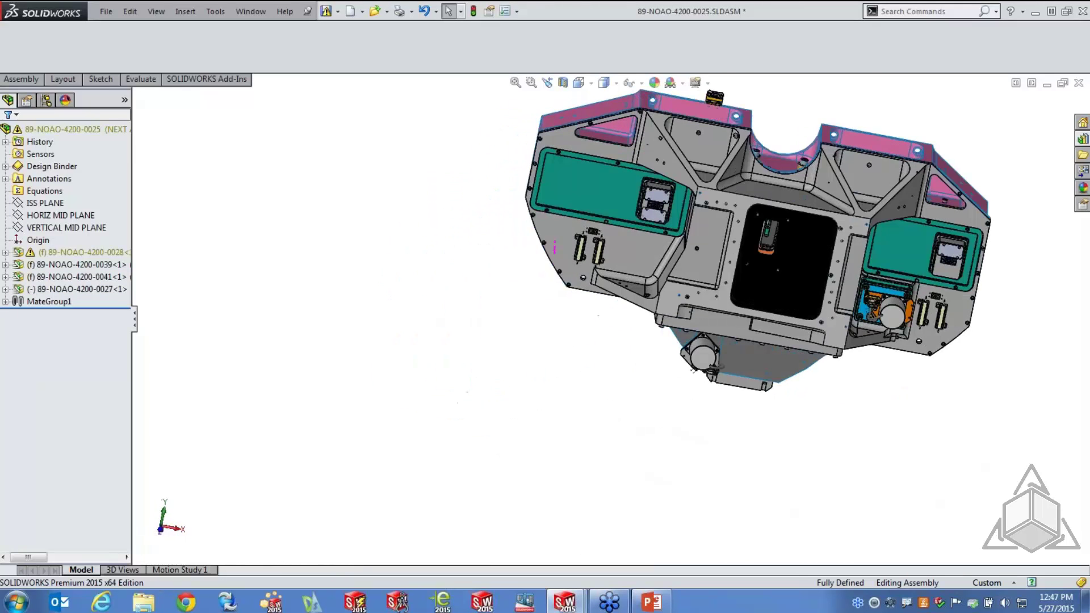
- Edit Coincident1 to preview flipped alignment, then cancel the edit
click(5, 302)
right_click(51, 315)
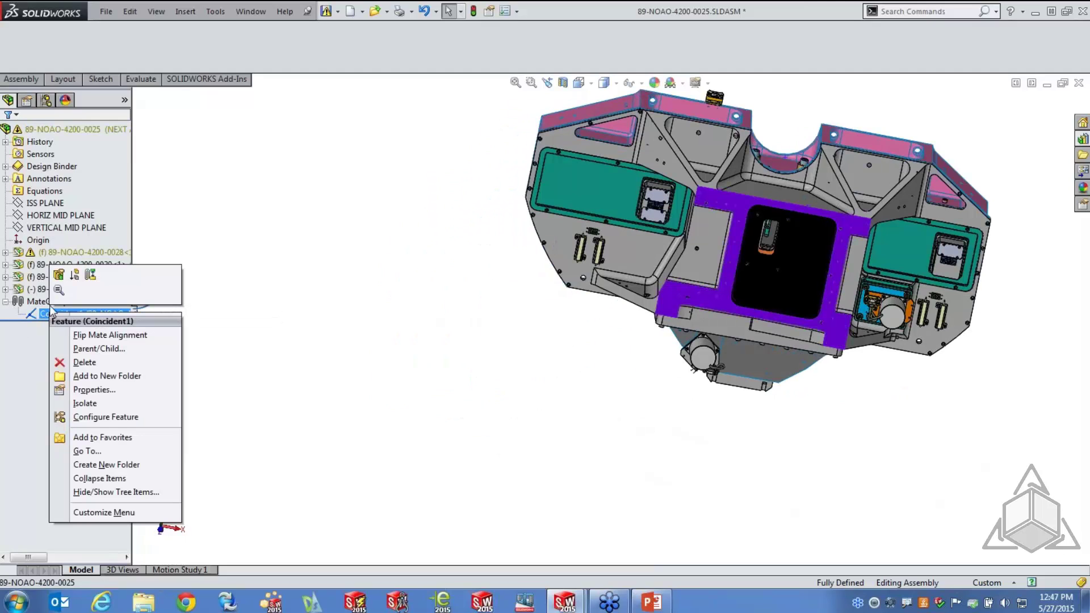
click(59, 275)
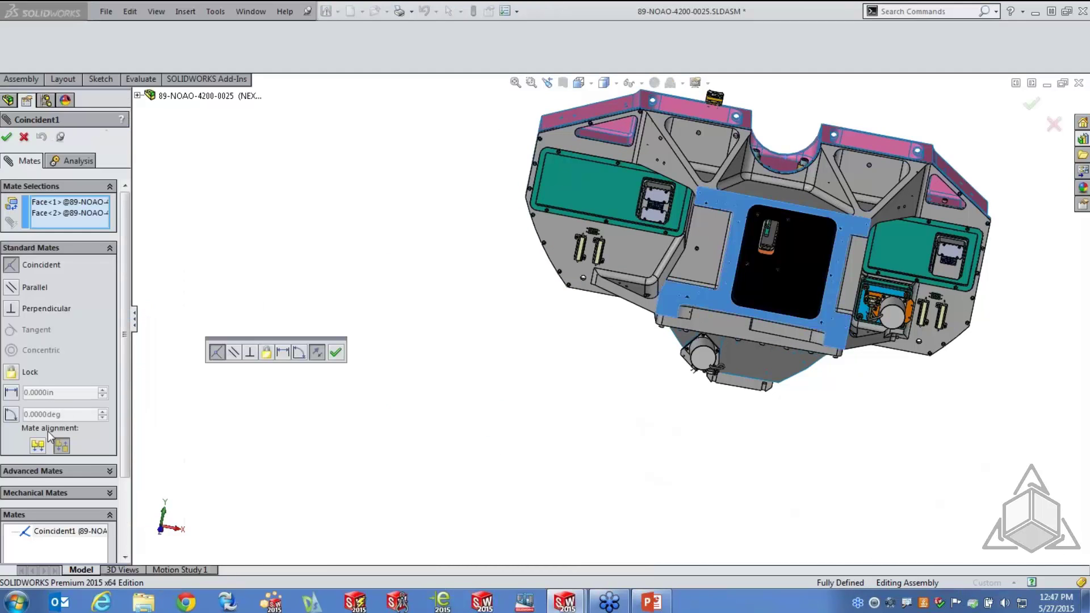
click(37, 445)
middle_drag(520, 336, 738, 273)
middle_drag(778, 231, 625, 306)
click(24, 138)
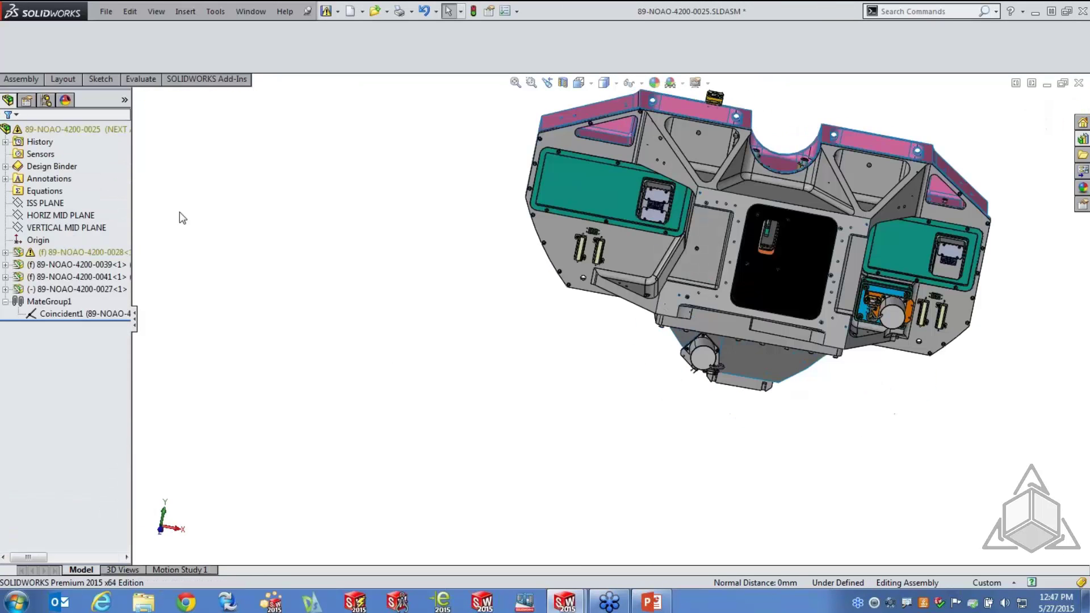
- Undo the last change, expand 89-NOAO-4200-0027<1>, and reveal its Speedpak Options menu
click(423, 11)
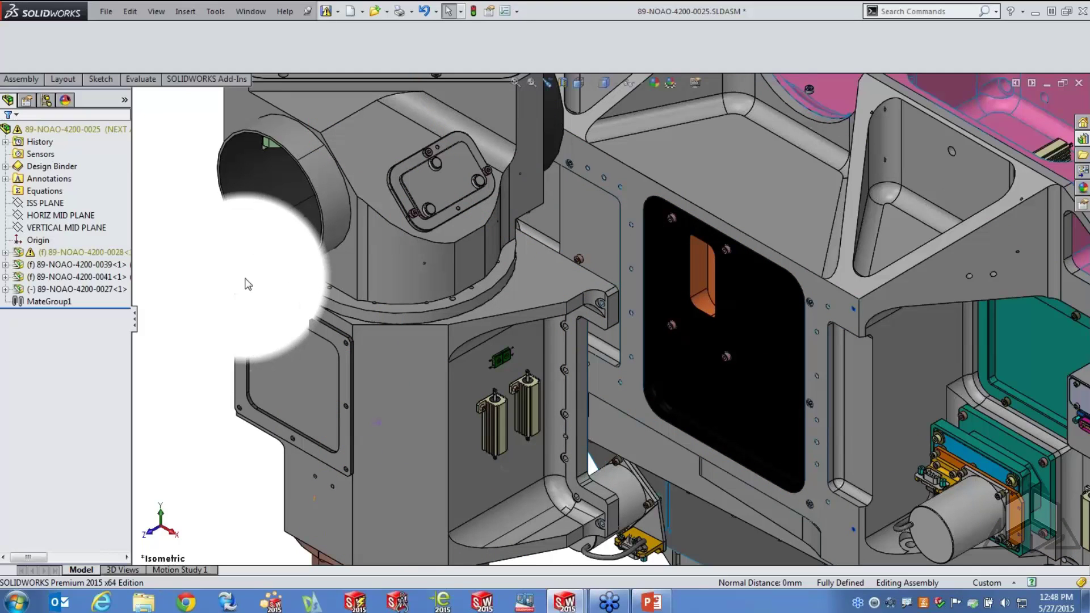
click(5, 290)
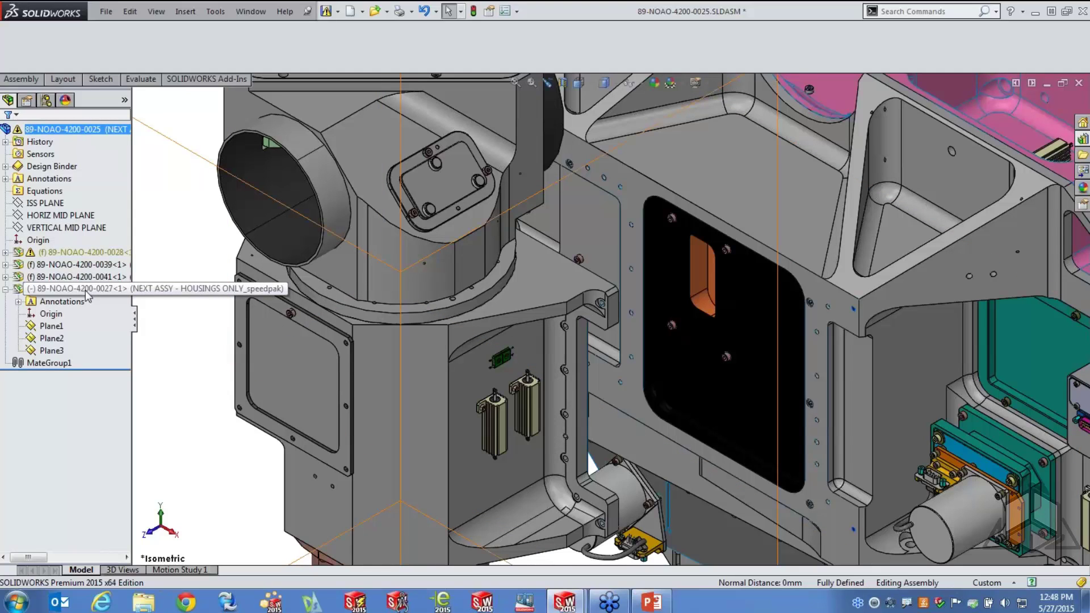
click(43, 314)
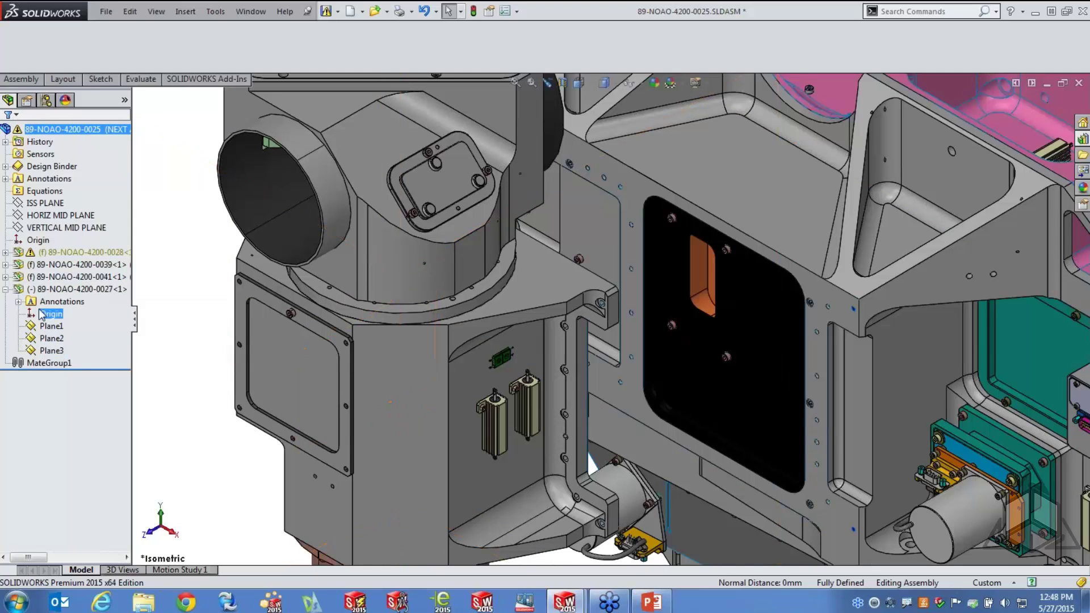
right_click(51, 290)
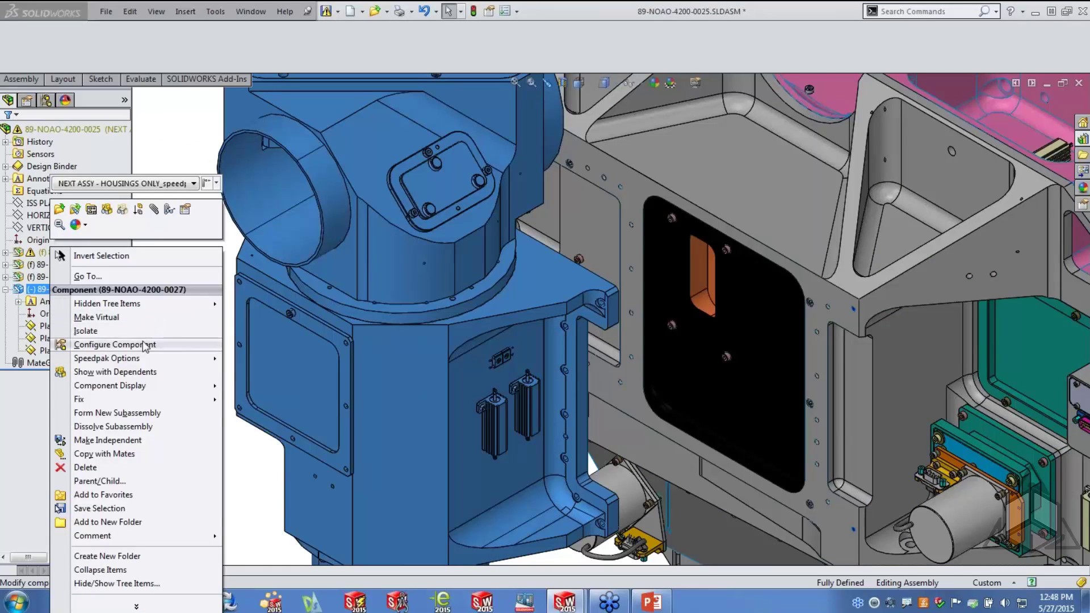
mouse_move(142, 362)
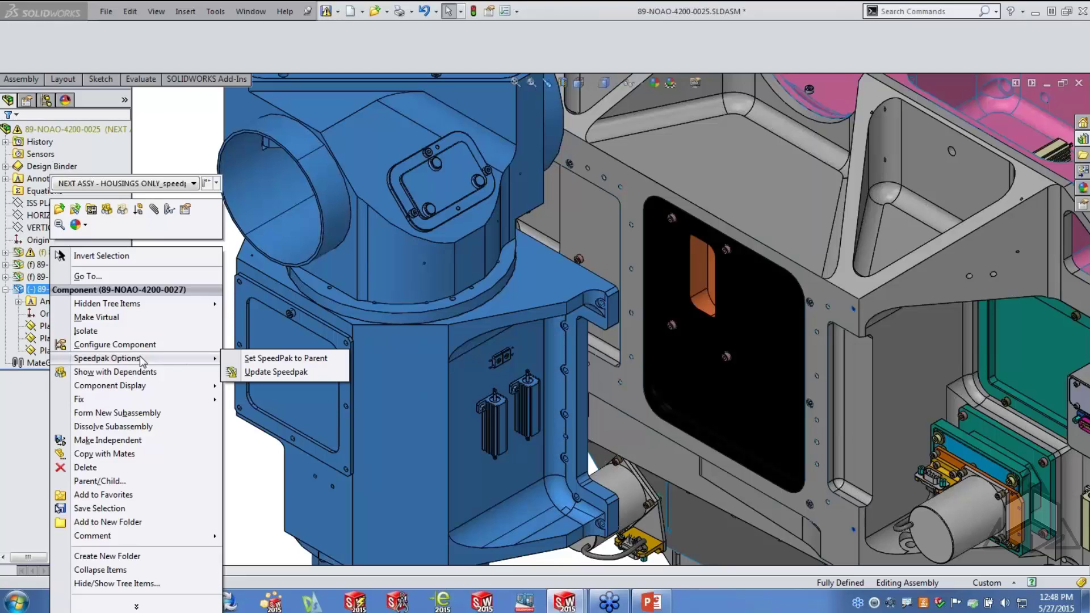
- Set the housing's SpeedPak to parent, then show slide 12 'WRAP UP' in PowerPoint
click(297, 360)
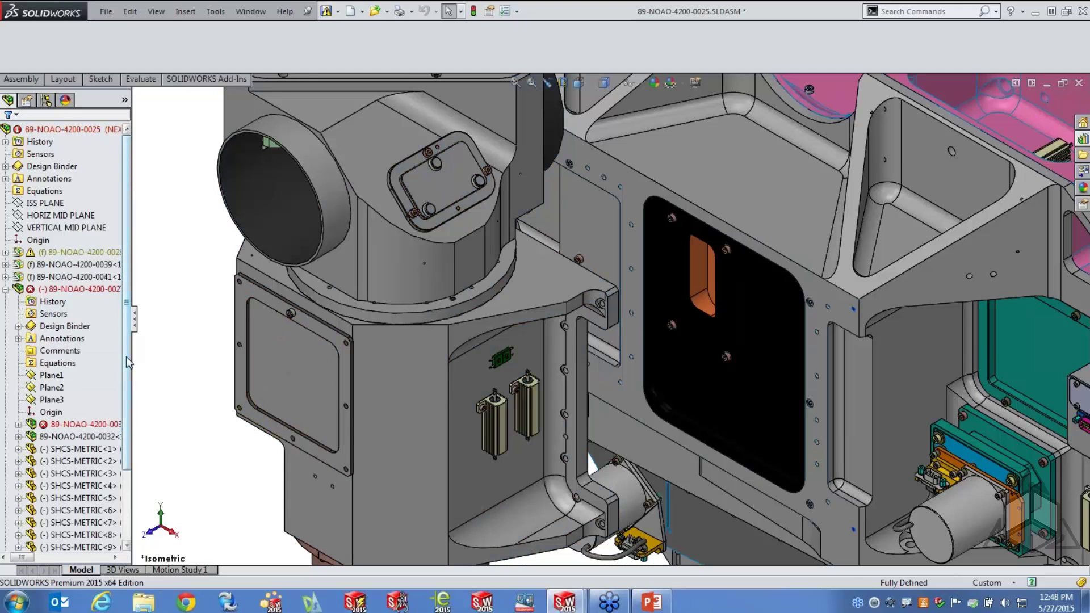
scroll(79, 356, down, 3)
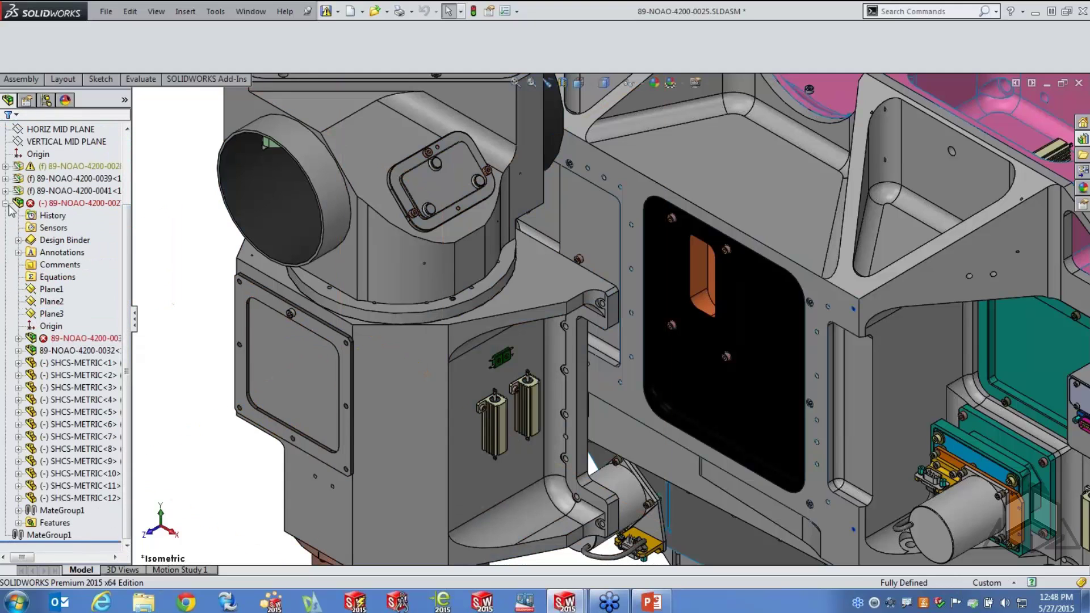
click(5, 203)
click(88, 290)
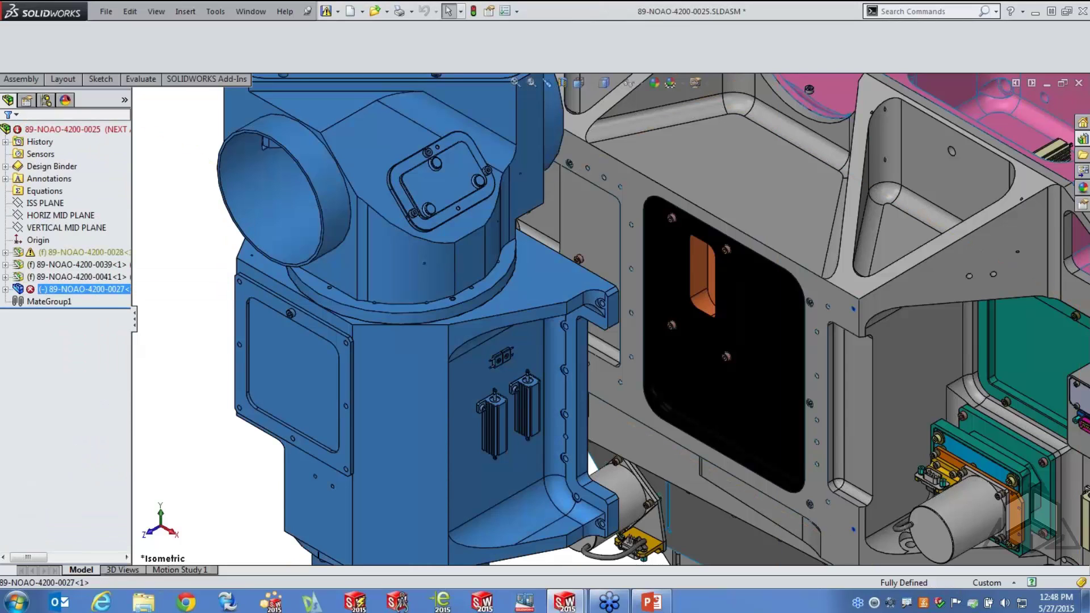
key(Escape)
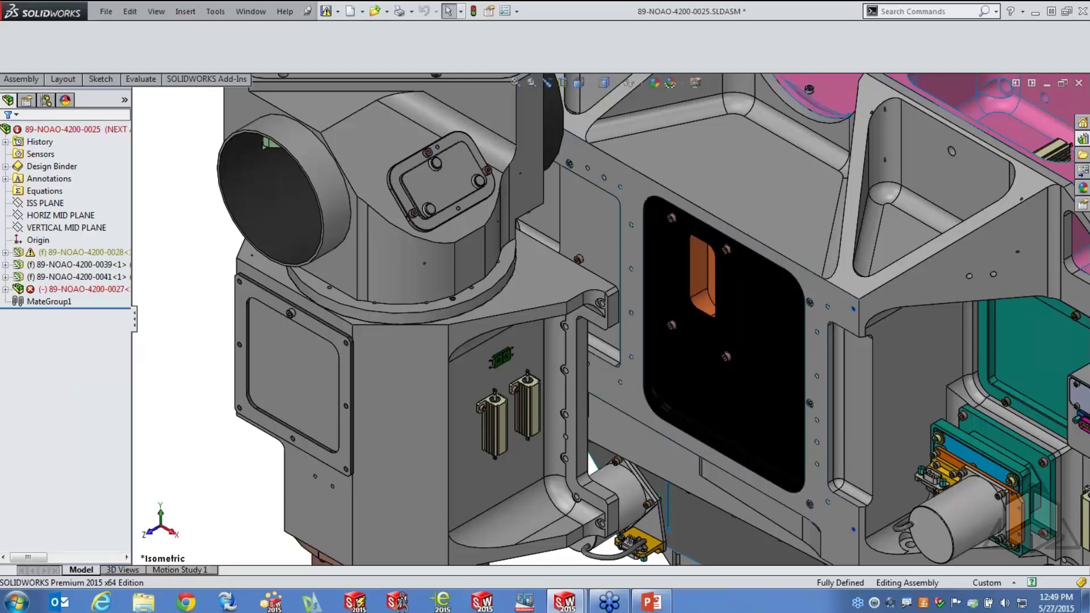
click(651, 602)
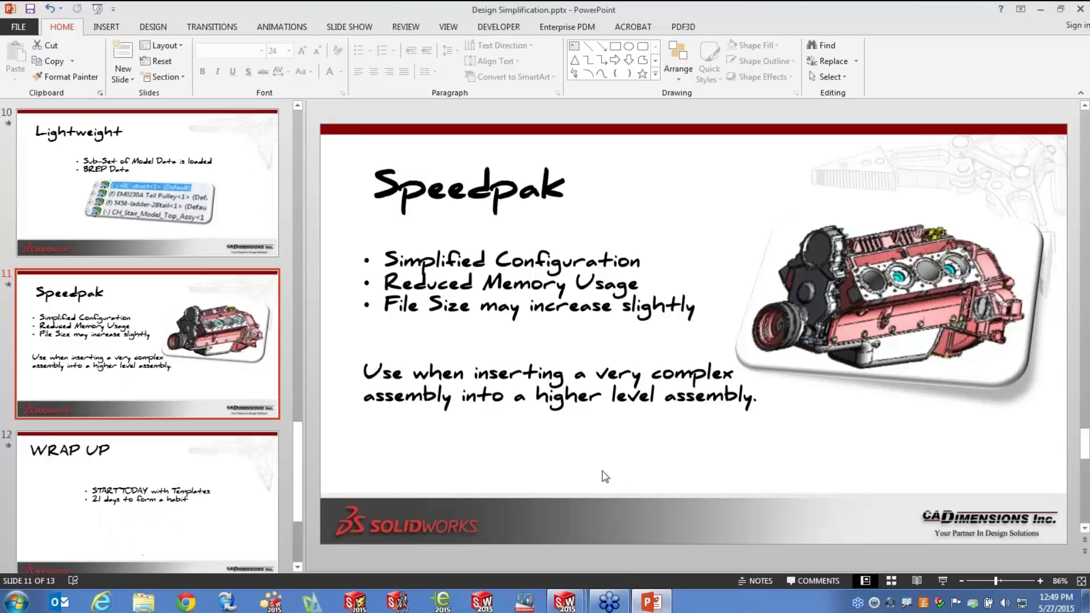
click(236, 505)
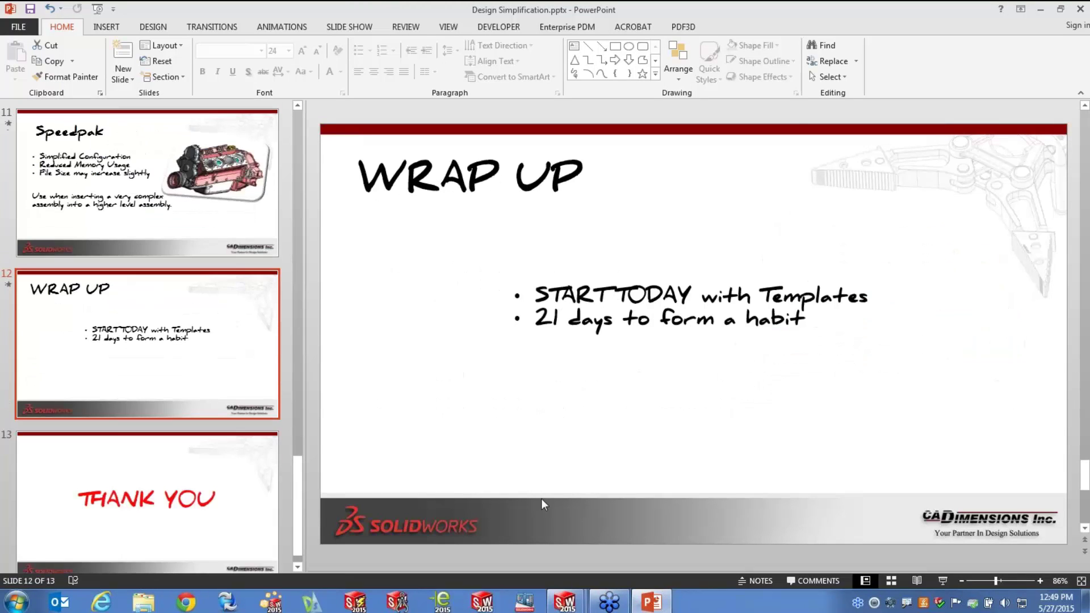